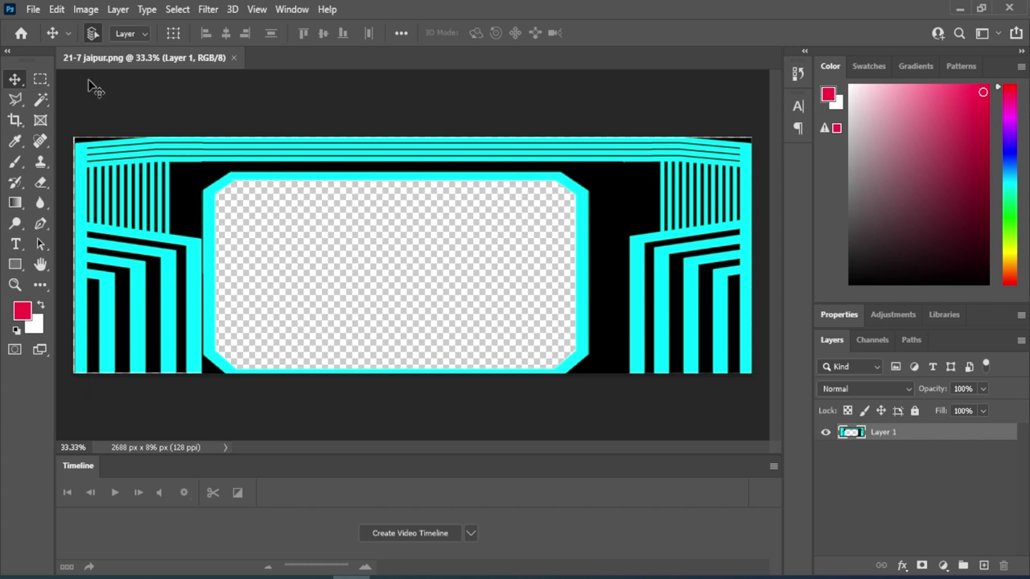
Close the 21-7 jaipur.png document and open the recent grid image zzzz.png.
{"action": "left_click", "coordinate": [231, 57]}
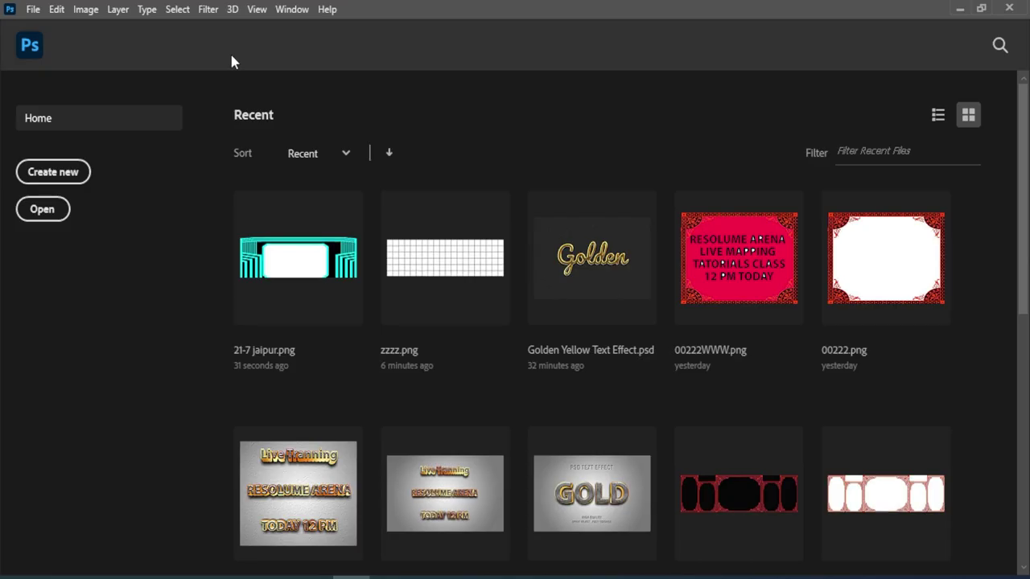
{"action": "left_click", "coordinate": [403, 250]}
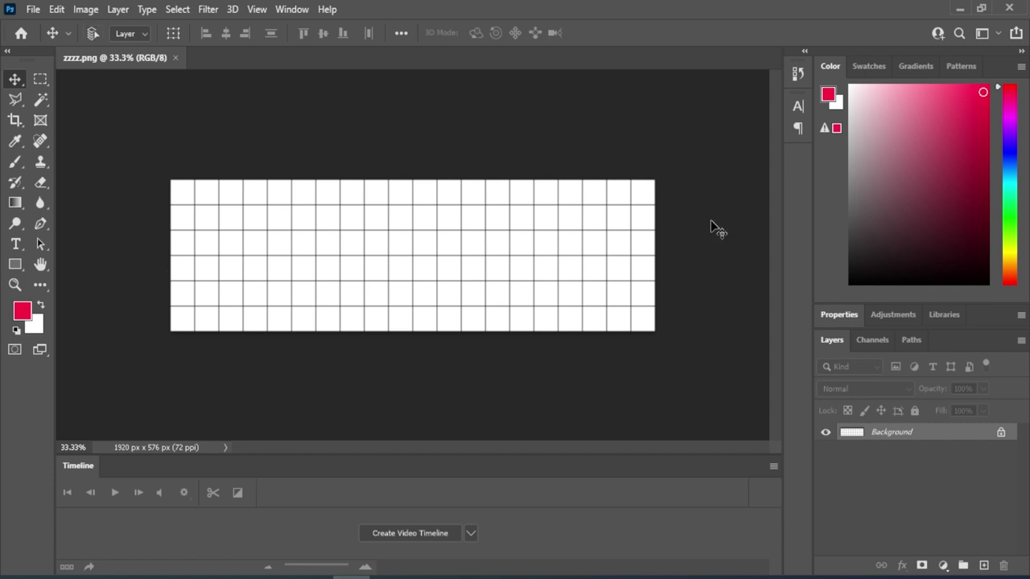
With the Pen tool, draw a line from the left edge up to the top edge at the second inner grid line, about 192 by 16 px.
{"action": "key", "text": "ctrl+plus"}
{"action": "key", "text": "ctrl+plus"}
{"action": "key", "text": "ctrl+plus"}
{"action": "key", "text": "ctrl+plus"}
{"action": "key", "text": "ctrl+plus"}
{"action": "key", "text": "ctrl+plus"}
{"action": "key", "text": "ctrl+plus"}
{"action": "key", "text": "ctrl+plus"}
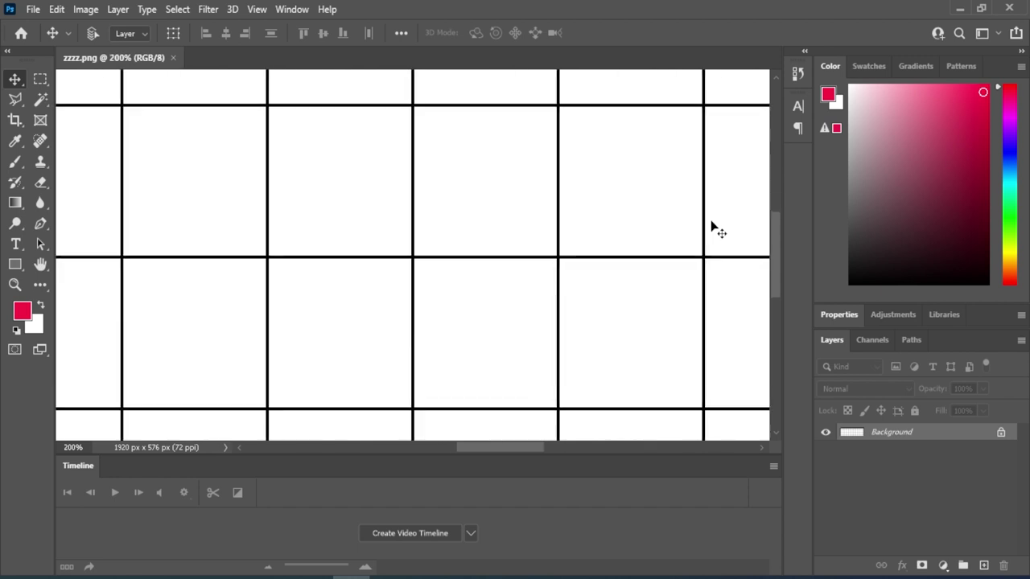
{"action": "key", "text": "ctrl+plus"}
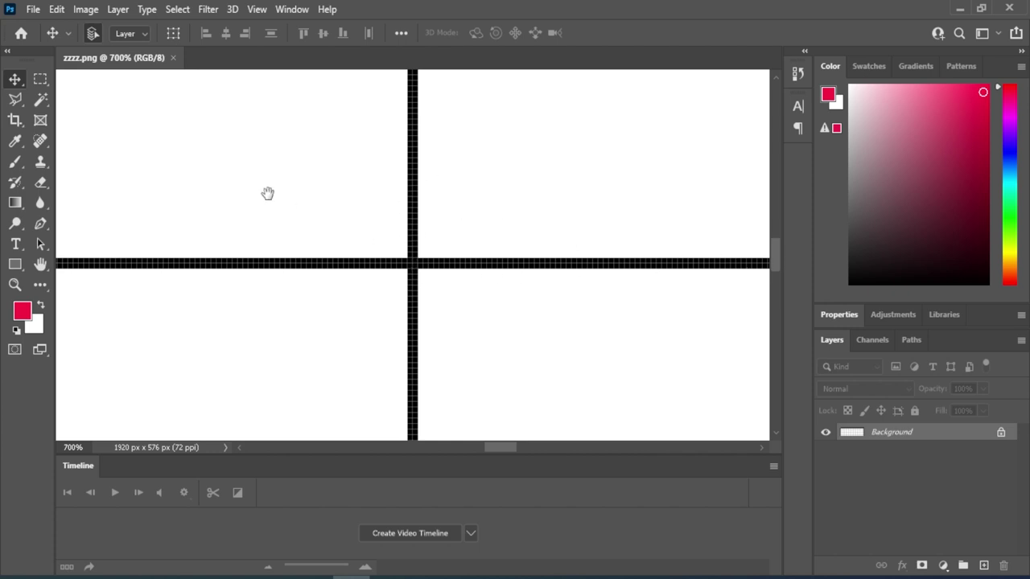
{"action": "left_click_drag", "start_coordinate": [269, 193], "coordinate": [184, 241]}
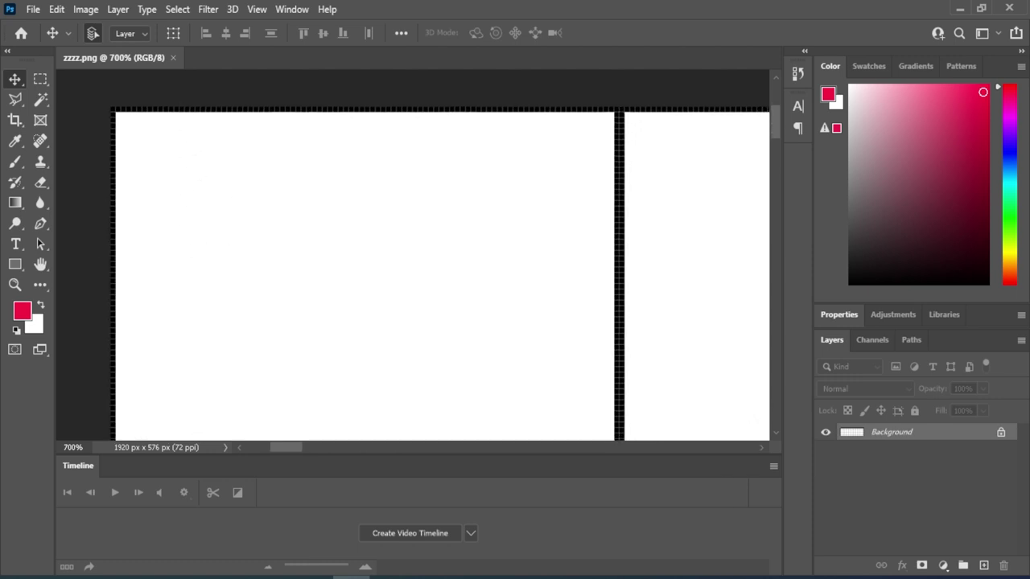
{"action": "left_click", "coordinate": [39, 225]}
{"action": "right_click", "coordinate": [40, 225]}
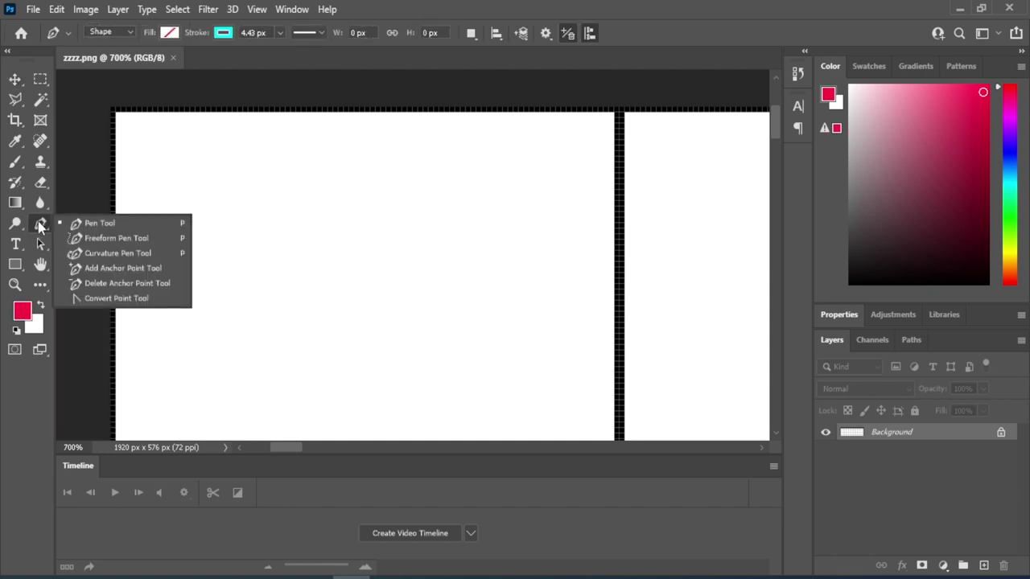
{"action": "left_click", "coordinate": [93, 225]}
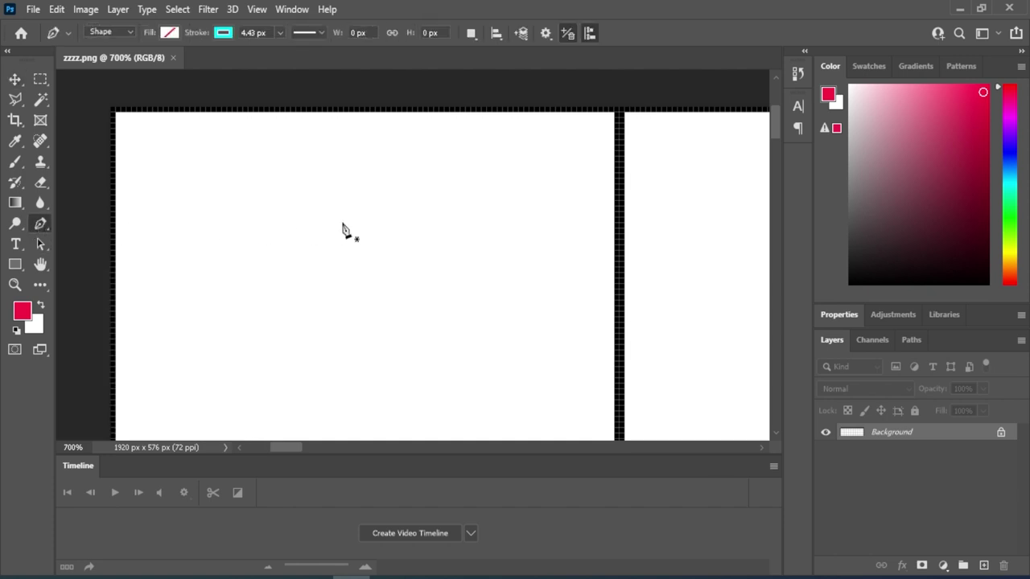
{"action": "left_click", "coordinate": [111, 195]}
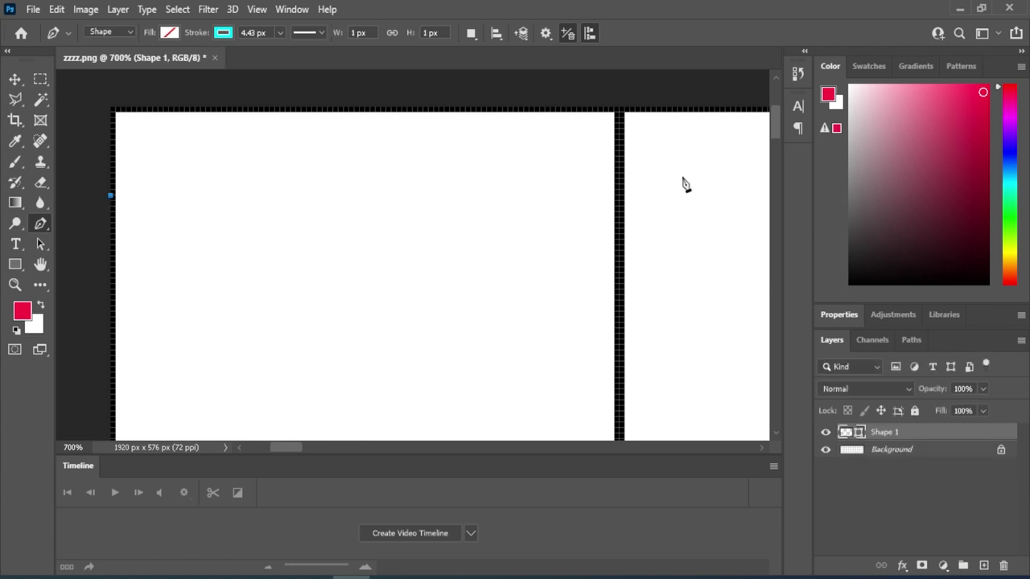
{"action": "left_click_drag", "start_coordinate": [692, 193], "coordinate": [569, 241]}
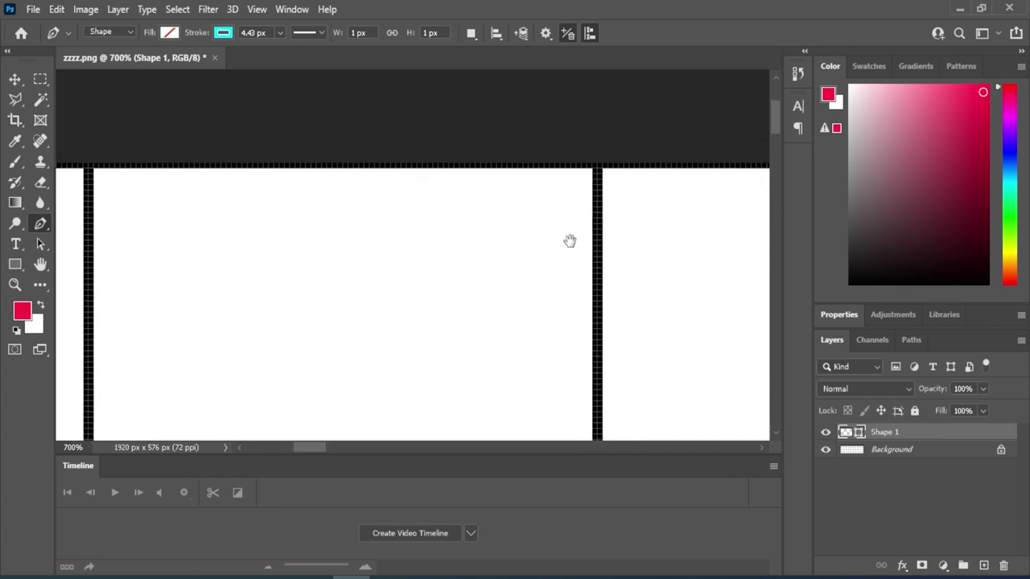
{"action": "left_click", "coordinate": [597, 165]}
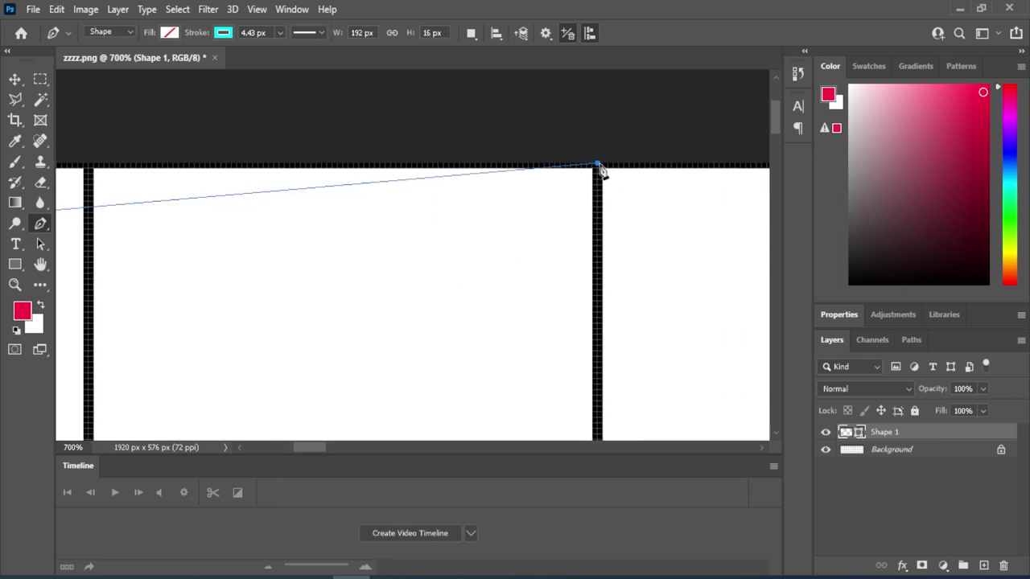
Extend the line along the top edge to two cells before the right edge, and slope it about 16 px down to that edge.
{"action": "left_click_drag", "start_coordinate": [380, 306], "coordinate": [659, 294]}
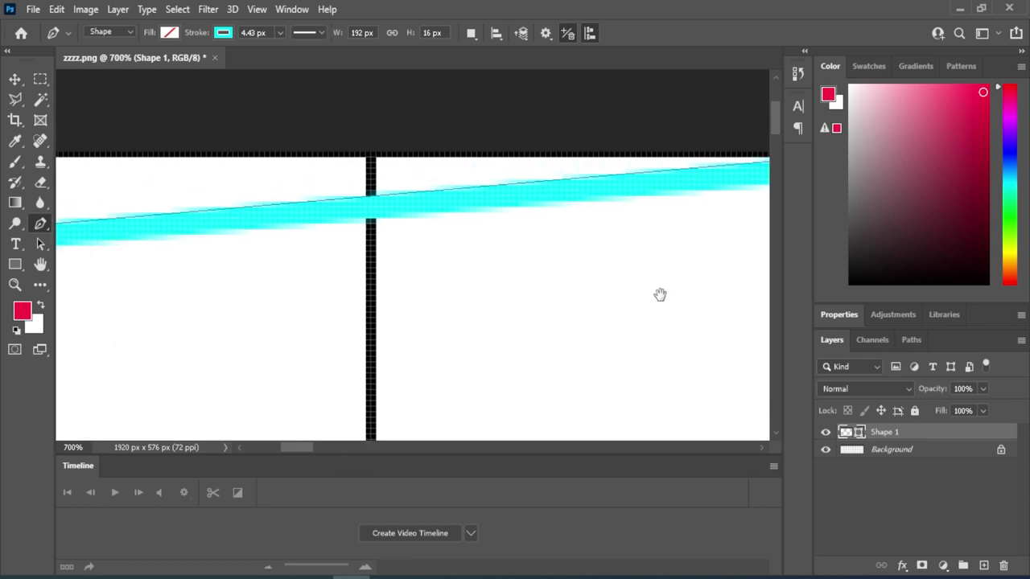
{"action": "left_click_drag", "start_coordinate": [262, 286], "coordinate": [512, 301]}
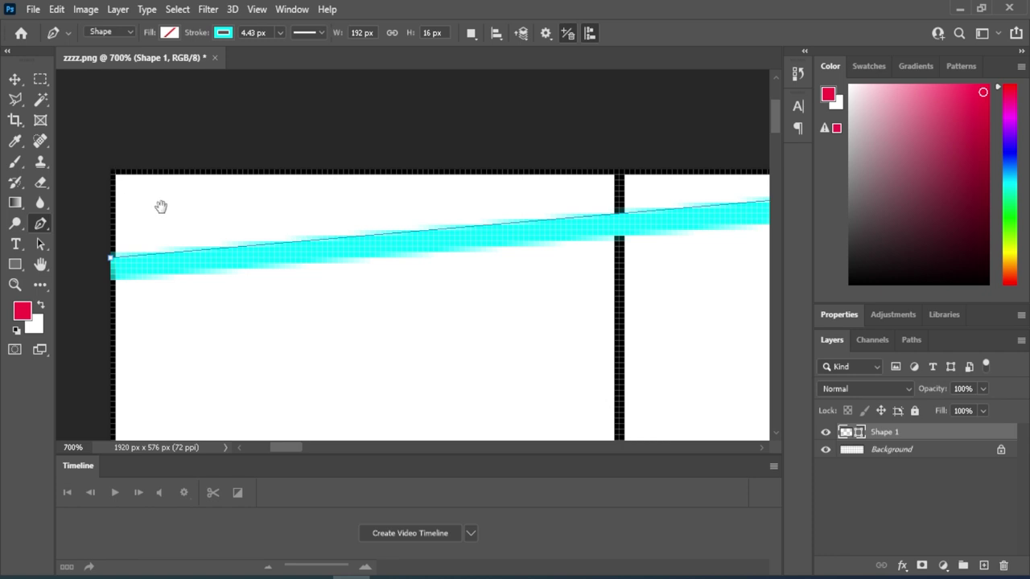
{"action": "scroll", "coordinate": [547, 278], "scroll_direction": "right", "scroll_amount": 5}
{"action": "scroll", "coordinate": [547, 279], "scroll_direction": "right", "scroll_amount": 10}
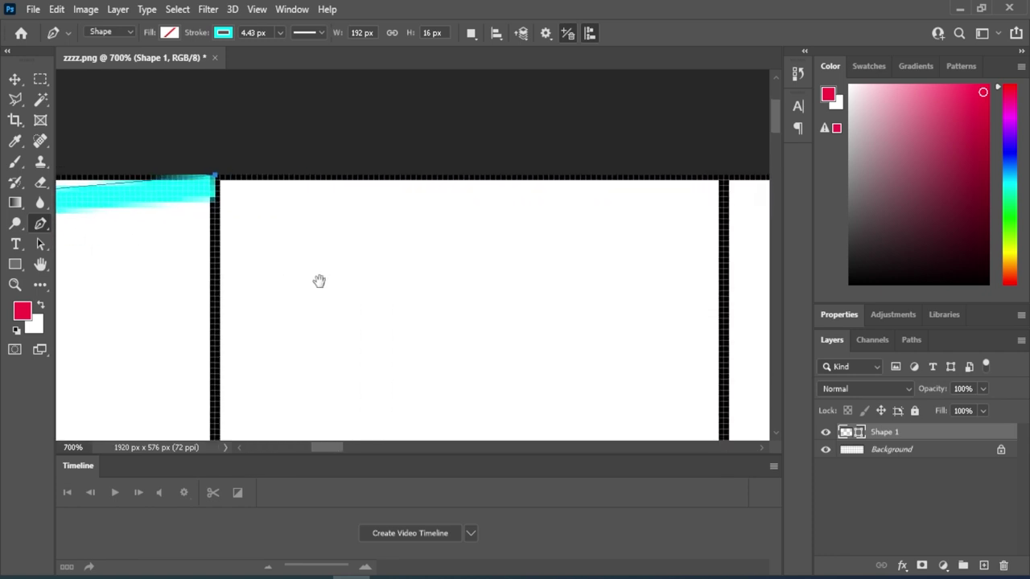
{"action": "scroll", "coordinate": [513, 311], "scroll_direction": "right", "scroll_amount": 5}
{"action": "scroll", "coordinate": [515, 304], "scroll_direction": "down", "scroll_amount": 2}
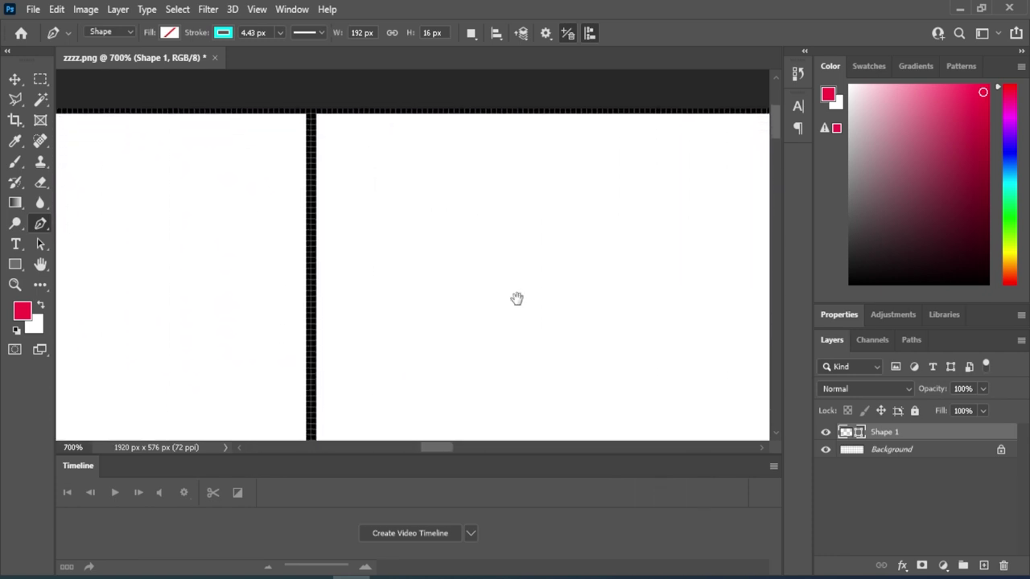
{"action": "scroll", "coordinate": [544, 281], "scroll_direction": "left", "scroll_amount": 1}
{"action": "scroll", "coordinate": [478, 287], "scroll_direction": "up", "scroll_amount": 1}
{"action": "scroll", "coordinate": [468, 279], "scroll_direction": "right", "scroll_amount": 6}
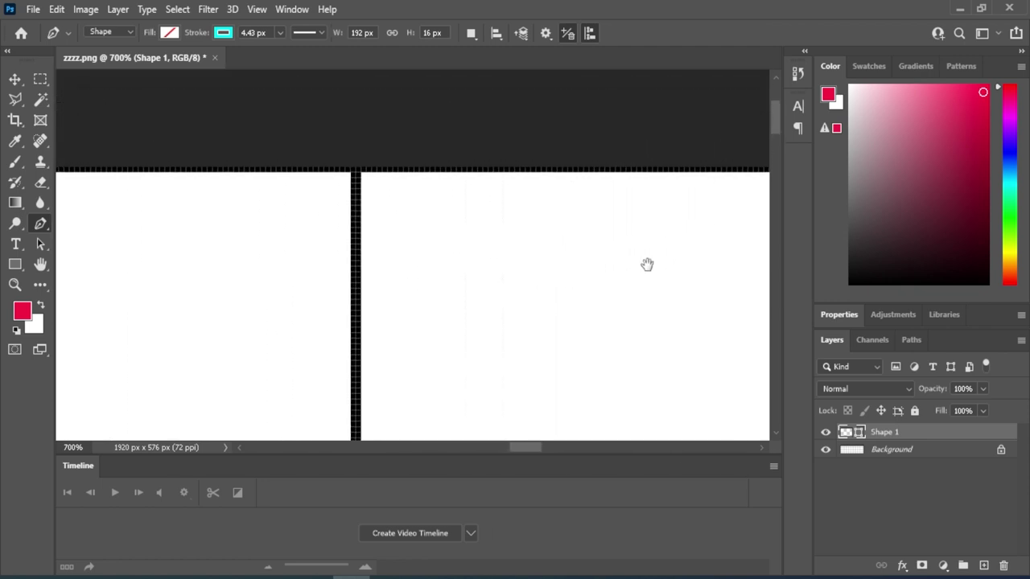
{"action": "scroll", "coordinate": [571, 301], "scroll_direction": "right", "scroll_amount": 5}
{"action": "scroll", "coordinate": [571, 301], "scroll_direction": "up", "scroll_amount": 1}
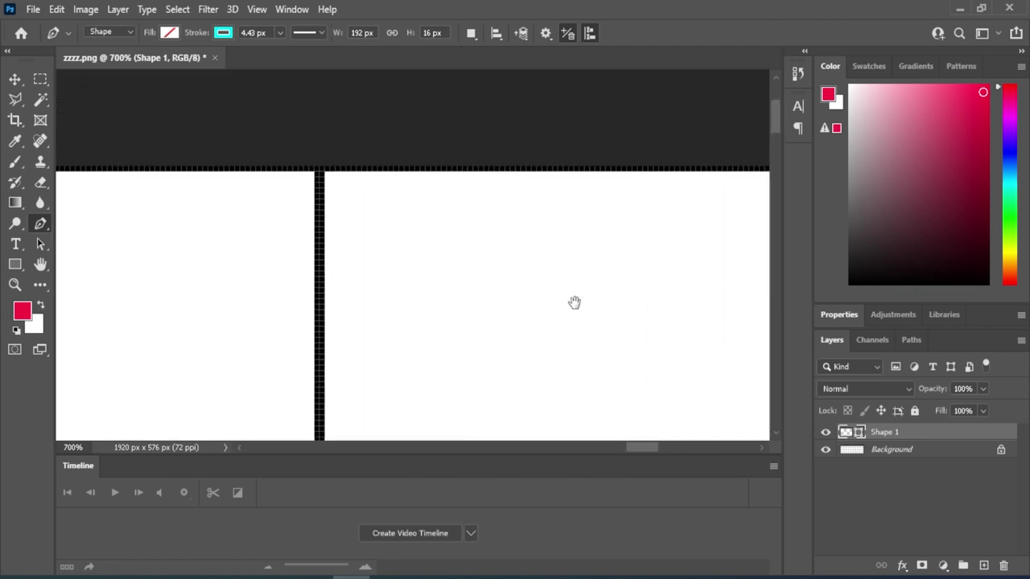
{"action": "scroll", "coordinate": [415, 296], "scroll_direction": "left", "scroll_amount": 3}
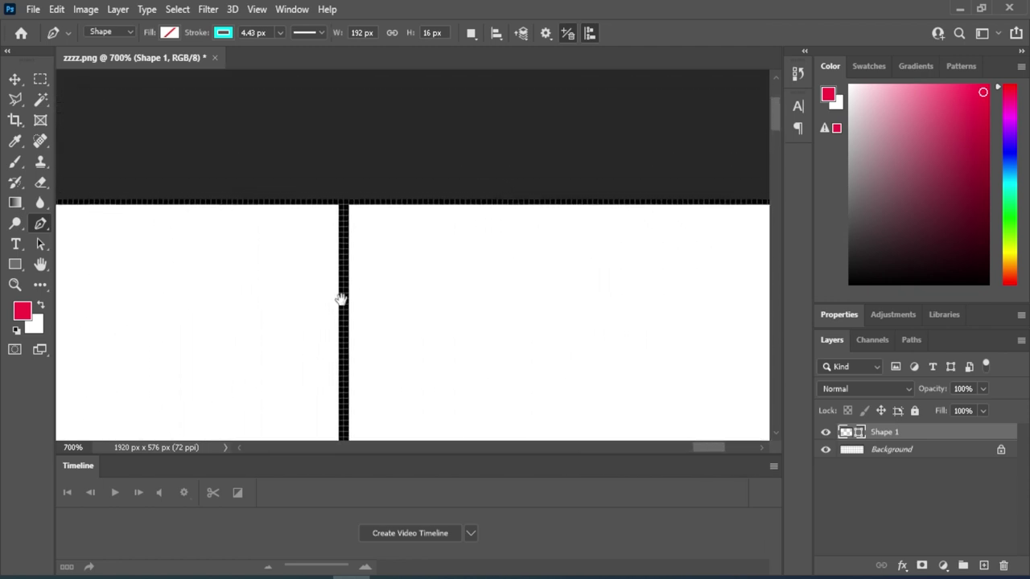
{"action": "scroll", "coordinate": [341, 295], "scroll_direction": "right", "scroll_amount": 8}
{"action": "scroll", "coordinate": [354, 310], "scroll_direction": "left", "scroll_amount": 5}
{"action": "scroll", "coordinate": [354, 311], "scroll_direction": "up", "scroll_amount": 1}
{"action": "scroll", "coordinate": [441, 336], "scroll_direction": "left", "scroll_amount": 2}
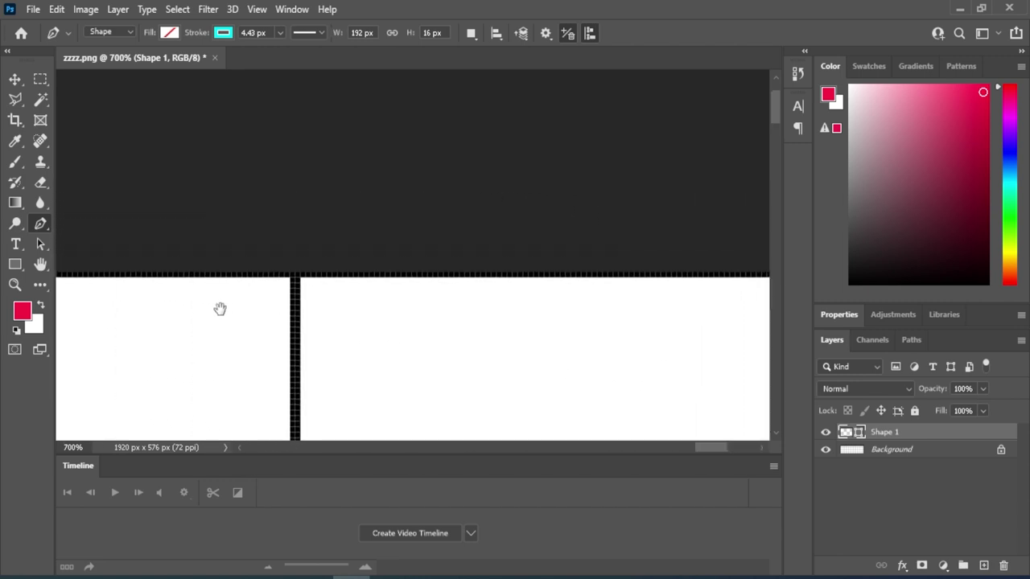
{"action": "left_click_drag", "start_coordinate": [218, 305], "coordinate": [522, 322]}
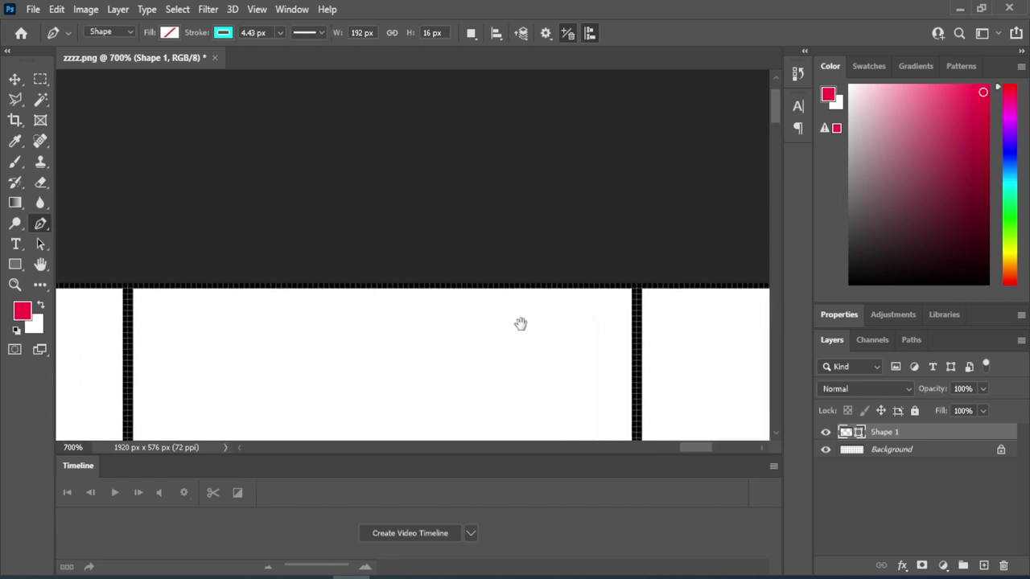
{"action": "left_click", "coordinate": [127, 285]}
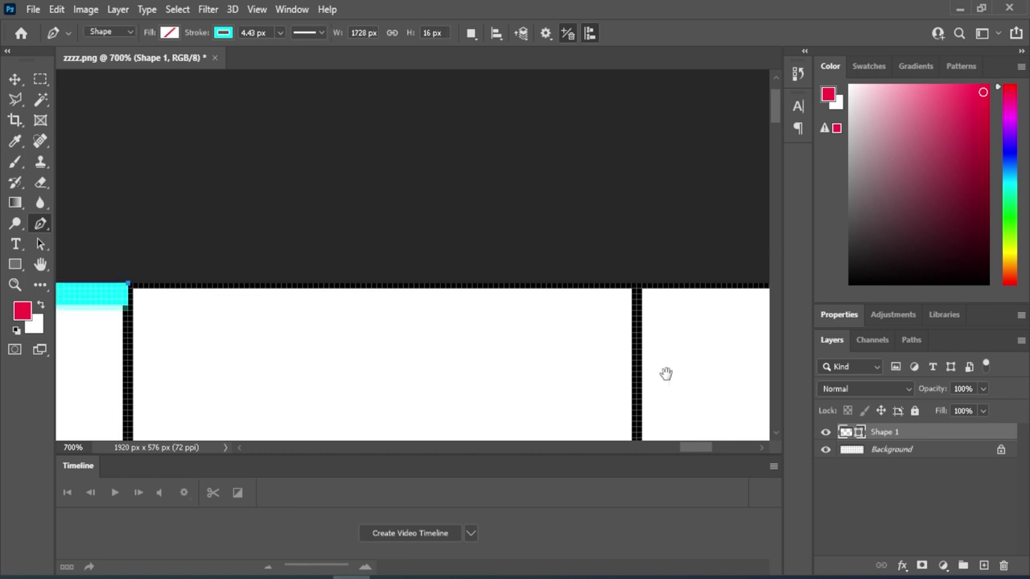
{"action": "left_click_drag", "start_coordinate": [687, 357], "coordinate": [384, 365]}
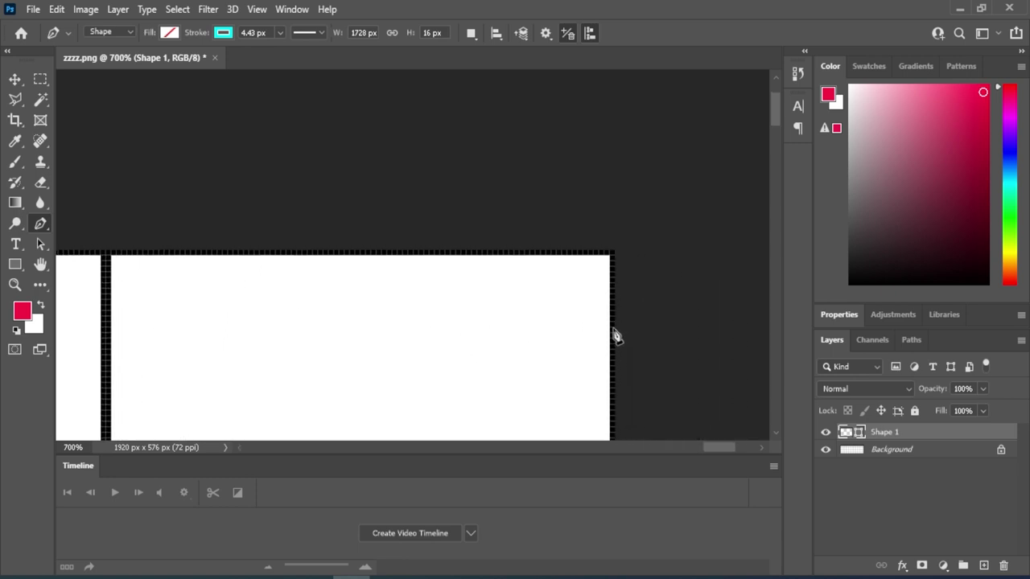
{"action": "left_click", "coordinate": [613, 330]}
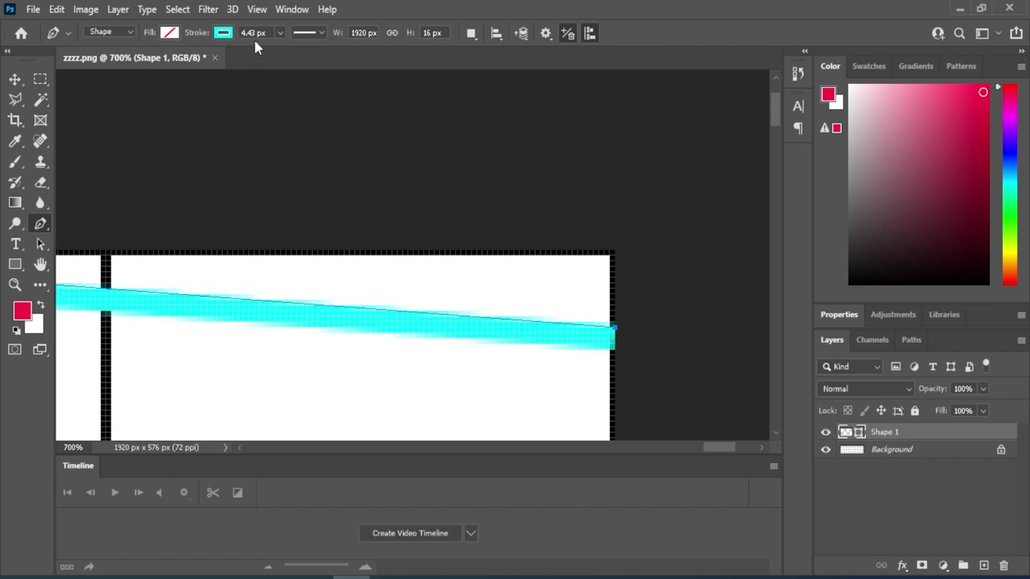
Set the cyan line's stroke width to 11.48 px and finish the path.
{"action": "left_click", "coordinate": [280, 33]}
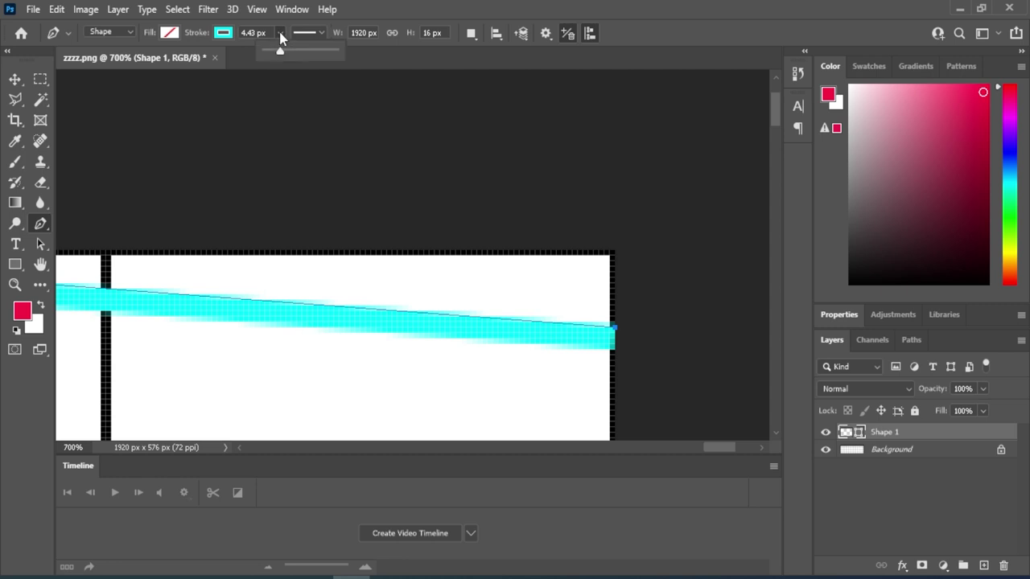
{"action": "mouse_move", "coordinate": [279, 53]}
{"action": "left_mouse_down"}
{"action": "mouse_move", "coordinate": [298, 55]}
{"action": "mouse_move", "coordinate": [291, 69]}
{"action": "left_mouse_up"}
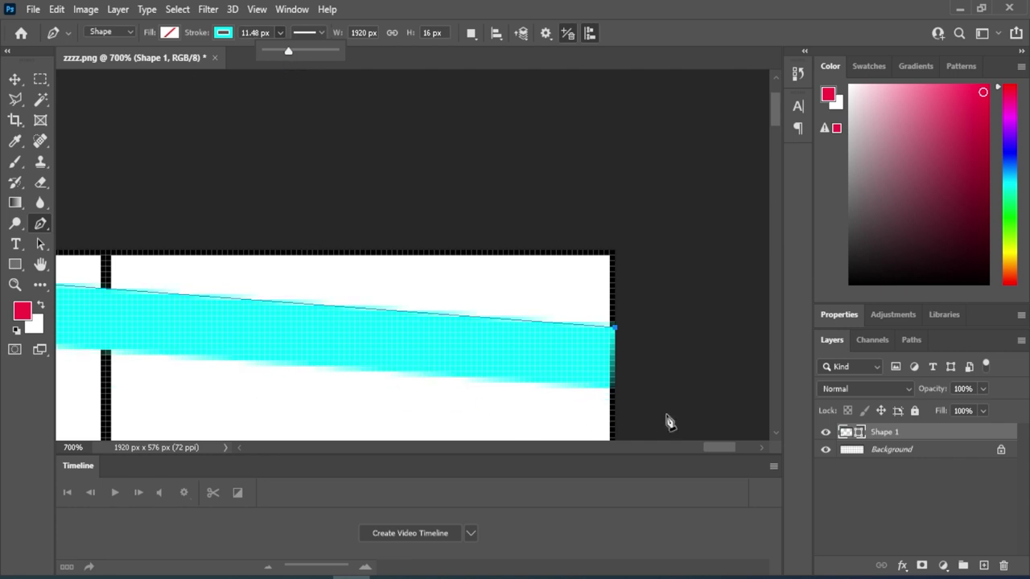
{"action": "left_click", "coordinate": [668, 422]}
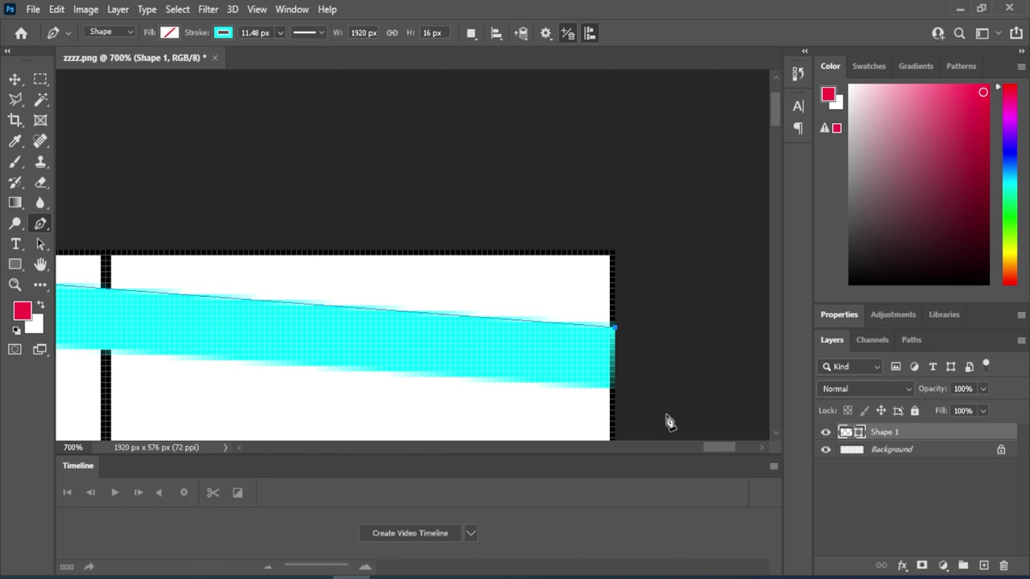
{"action": "key", "text": "Return"}
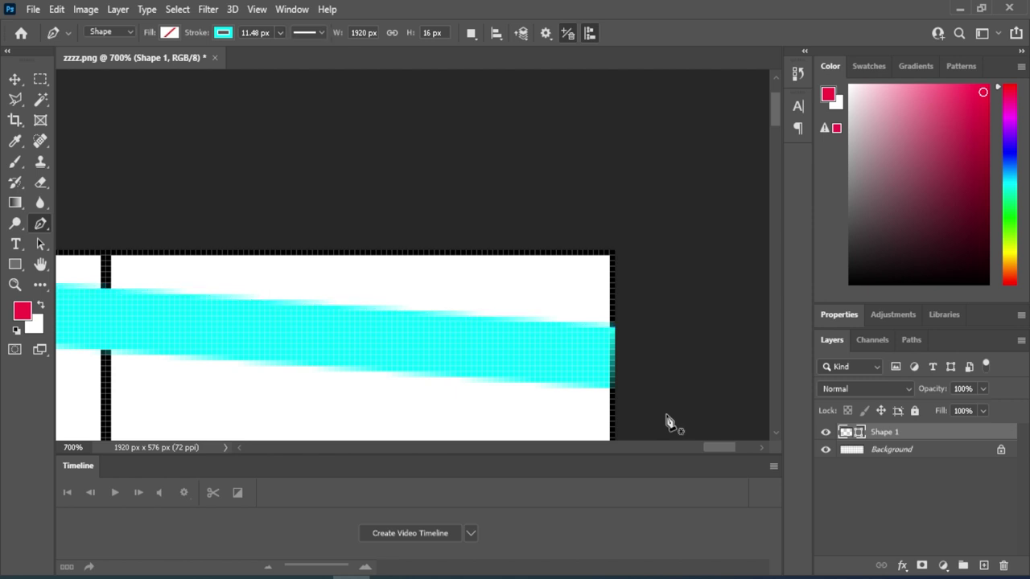
Duplicate the Shape 1 layer and move the copy straight down, about 16 px below the original line.
{"action": "key", "text": "ctrl+minus"}
{"action": "key", "text": "ctrl+minus"}
{"action": "key", "text": "ctrl+minus"}
{"action": "key", "text": "ctrl+minus"}
{"action": "key", "text": "ctrl+minus"}
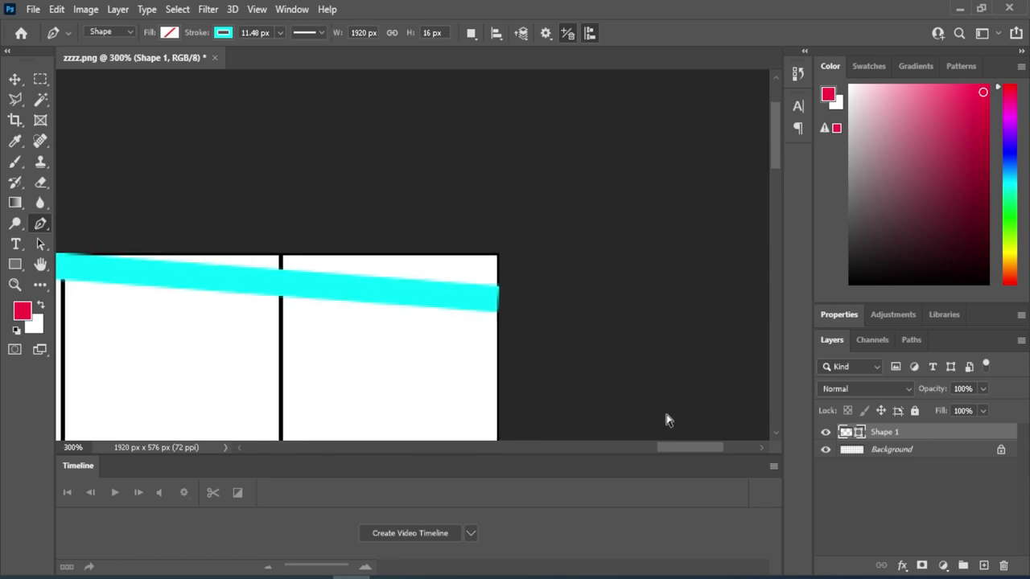
{"action": "key", "text": "ctrl+minus"}
{"action": "key", "text": "ctrl+minus"}
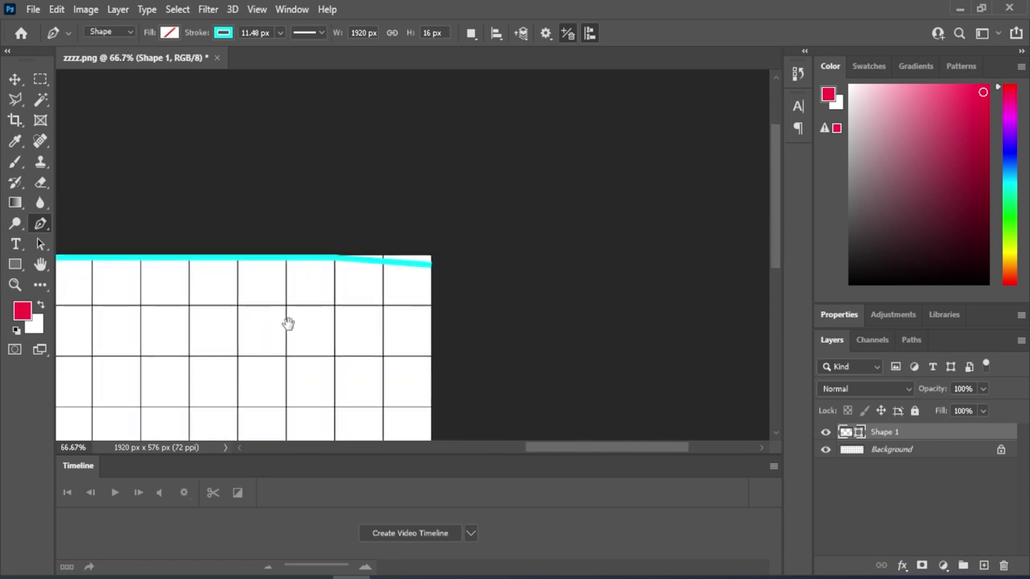
{"action": "left_click_drag", "start_coordinate": [287, 322], "coordinate": [544, 233]}
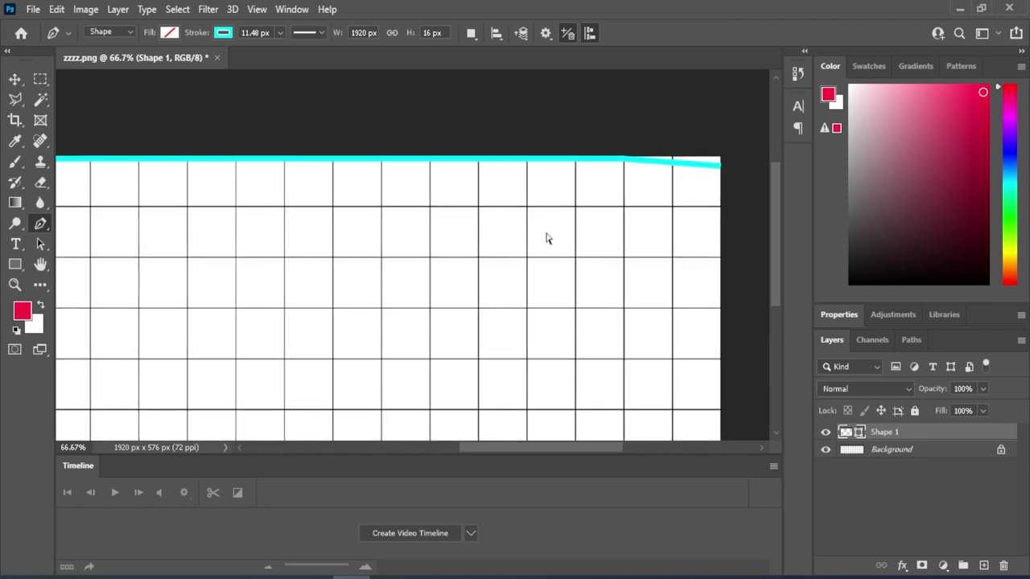
{"action": "key", "text": "ctrl+minus"}
{"action": "key", "text": "ctrl+minus"}
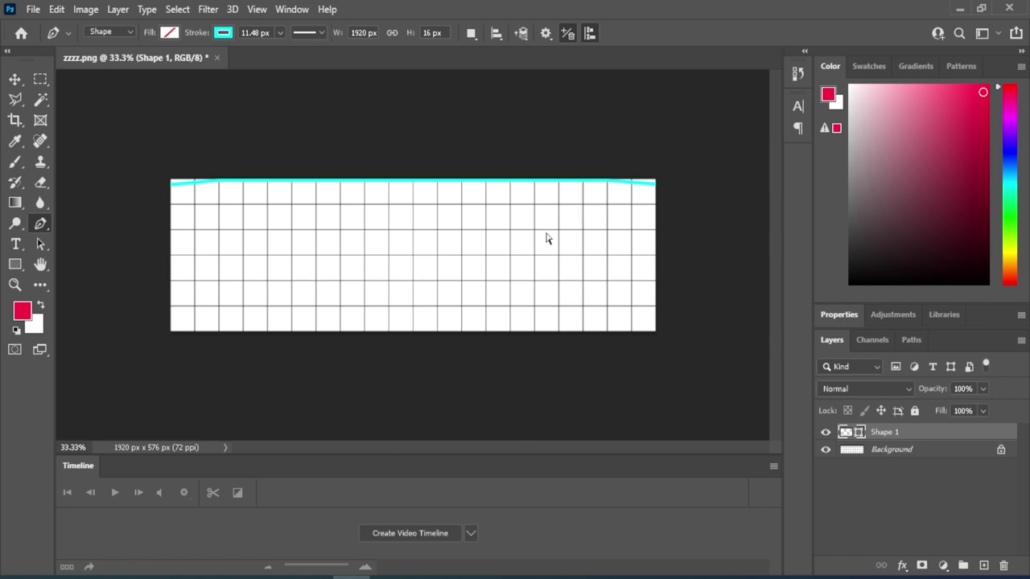
{"action": "key", "text": "ctrl+plus"}
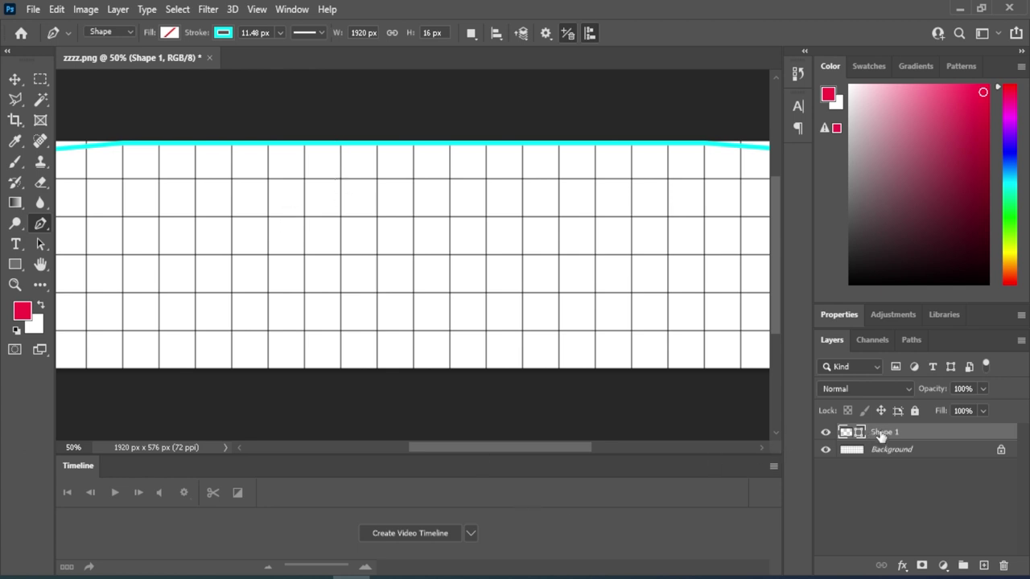
{"action": "key", "text": "v"}
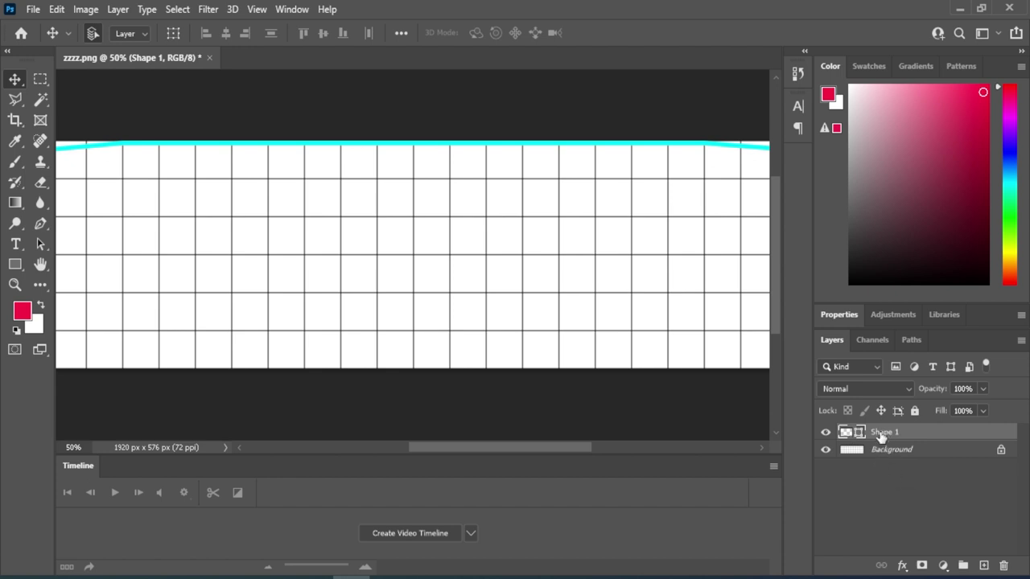
{"action": "left_click_drag", "start_coordinate": [881, 435], "coordinate": [984, 568]}
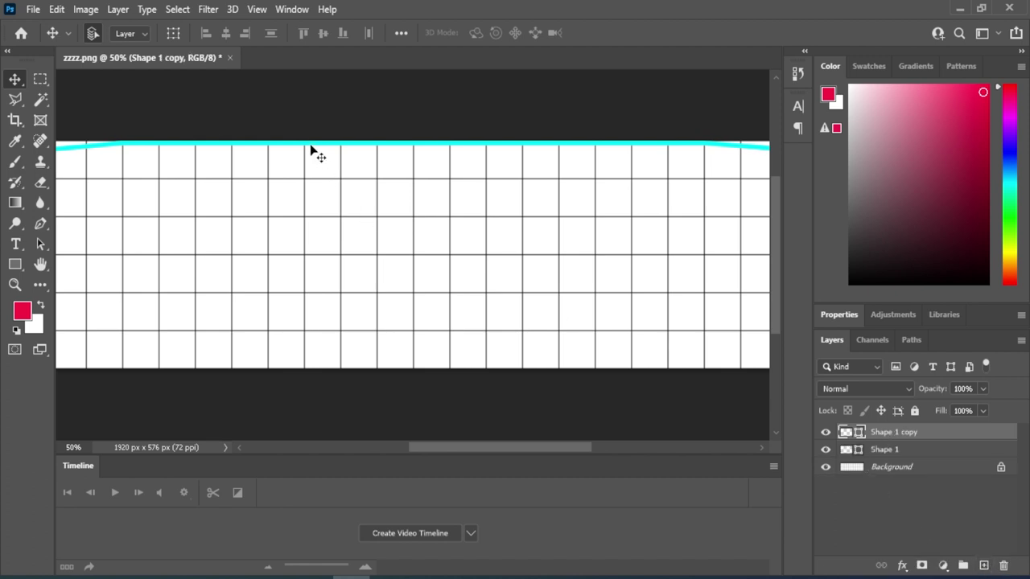
{"action": "left_click_drag", "start_coordinate": [307, 144], "coordinate": [308, 157]}
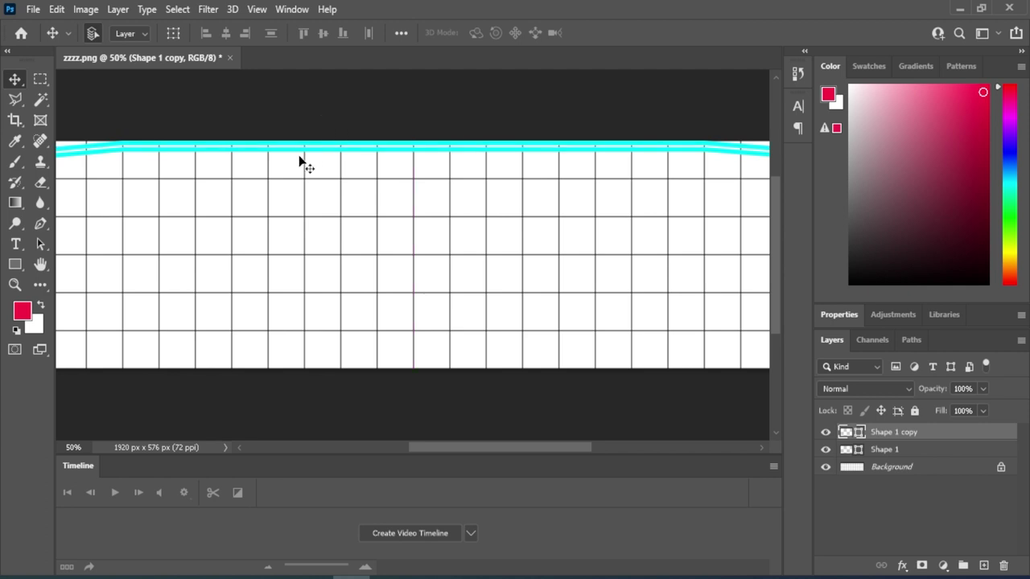
{"action": "key", "text": "ctrl"}
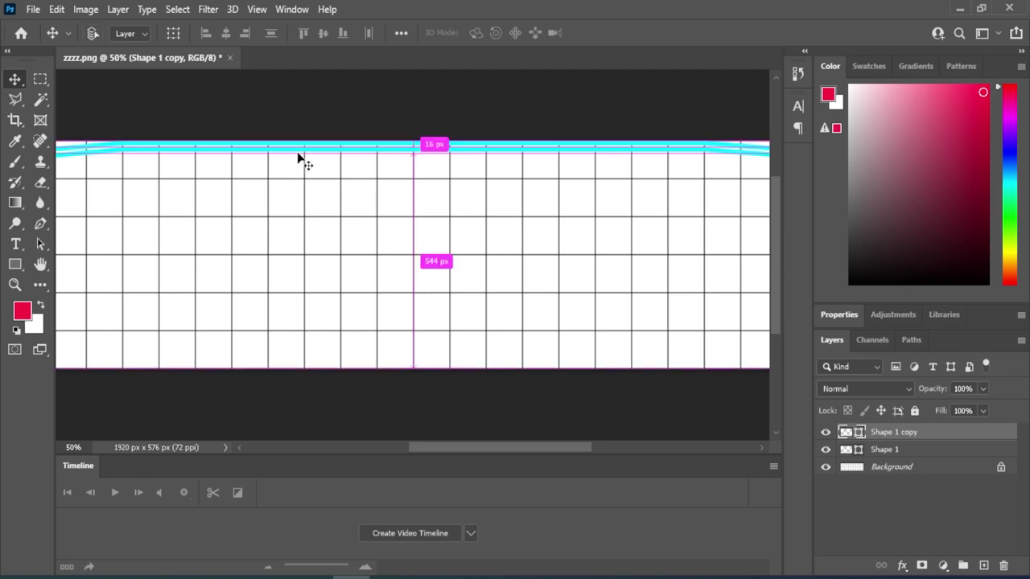
Duplicate the Shape 1 copy layer and move the duplicate straight down to form a third parallel stripe with the same gap.
{"action": "key", "text": "ctrl+plus"}
{"action": "key", "text": "ctrl+plus"}
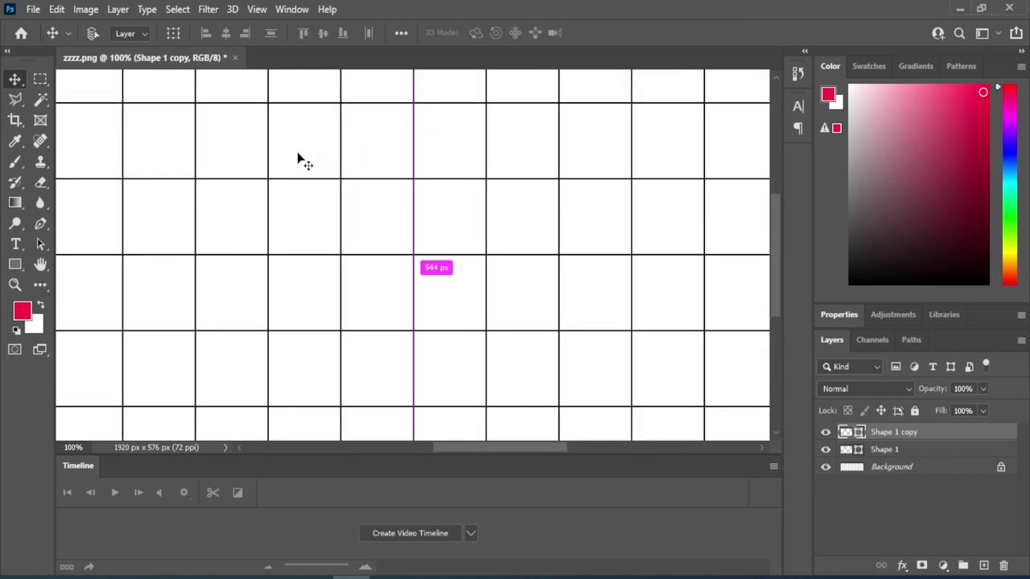
{"action": "key", "text": "ctrl+plus"}
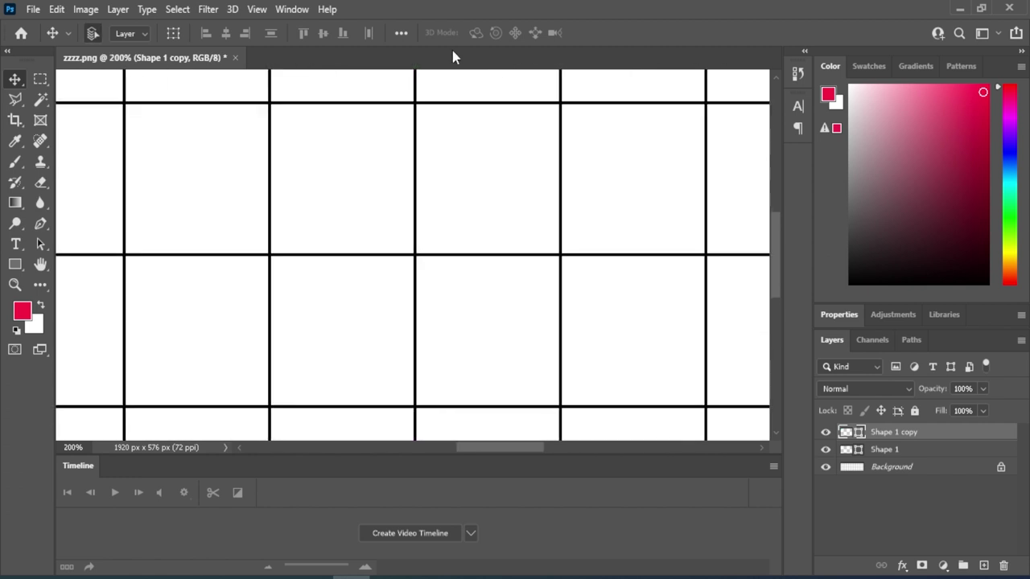
{"action": "left_click_drag", "start_coordinate": [427, 149], "coordinate": [462, 378]}
{"action": "left_click_drag", "start_coordinate": [430, 248], "coordinate": [435, 289]}
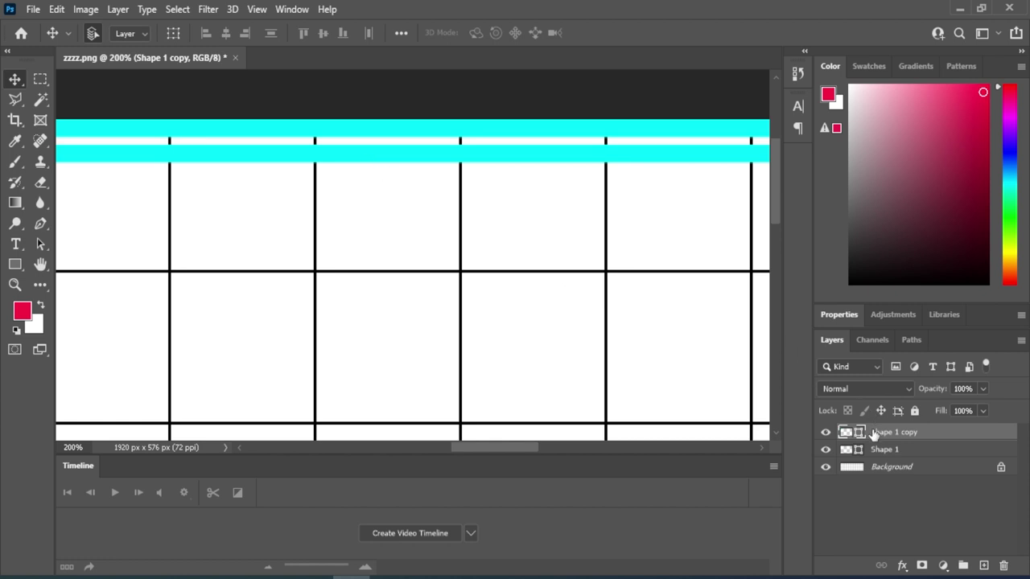
{"action": "left_click_drag", "start_coordinate": [874, 434], "coordinate": [986, 566]}
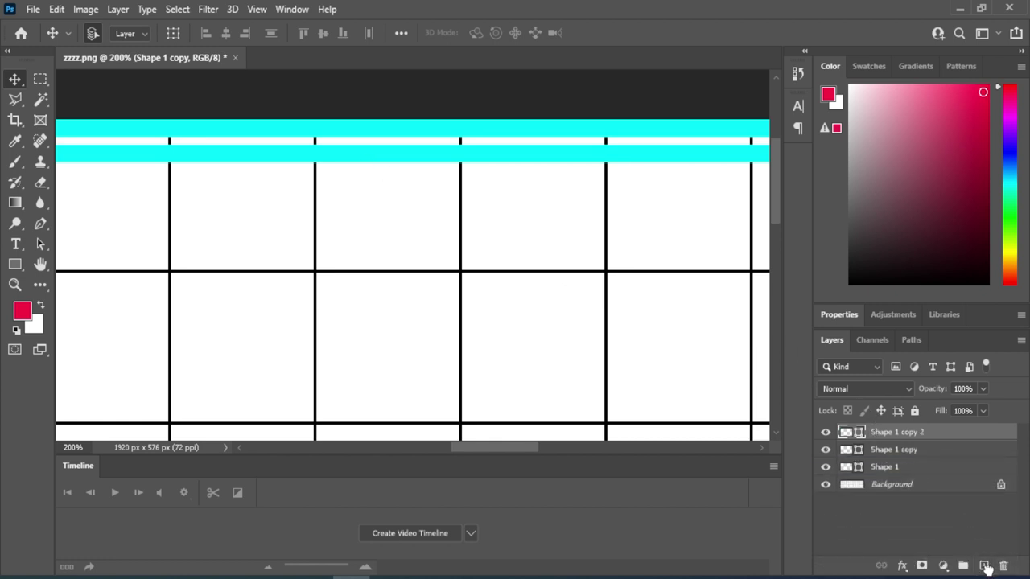
{"action": "left_click_drag", "start_coordinate": [393, 158], "coordinate": [394, 190]}
{"action": "left_click_drag", "start_coordinate": [396, 191], "coordinate": [396, 191]}
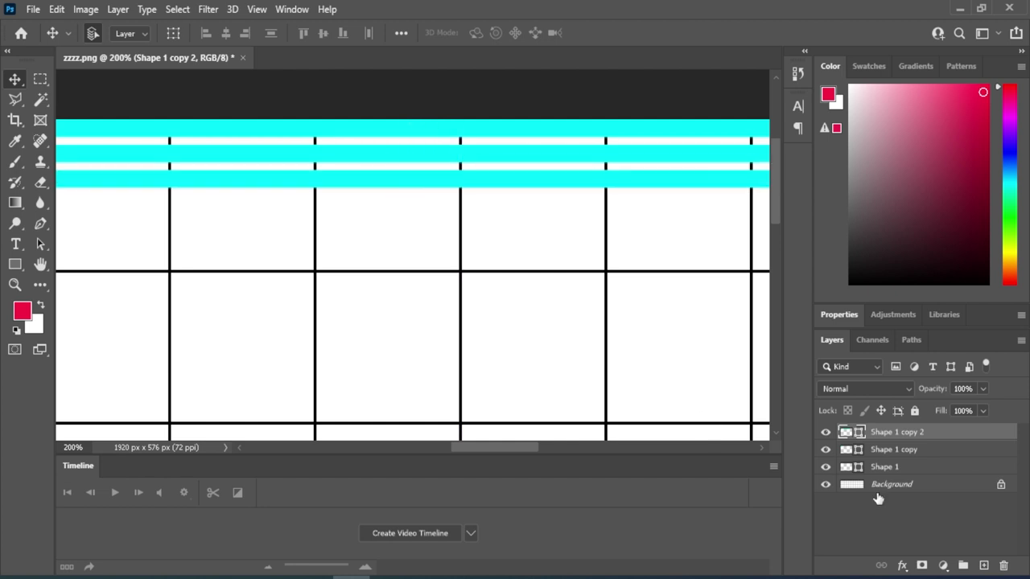
Add a fourth and a fifth cyan stripe by duplicating the lowest stripe each time and moving each copy down by the same spacing.
{"action": "left_click_drag", "start_coordinate": [899, 434], "coordinate": [983, 567]}
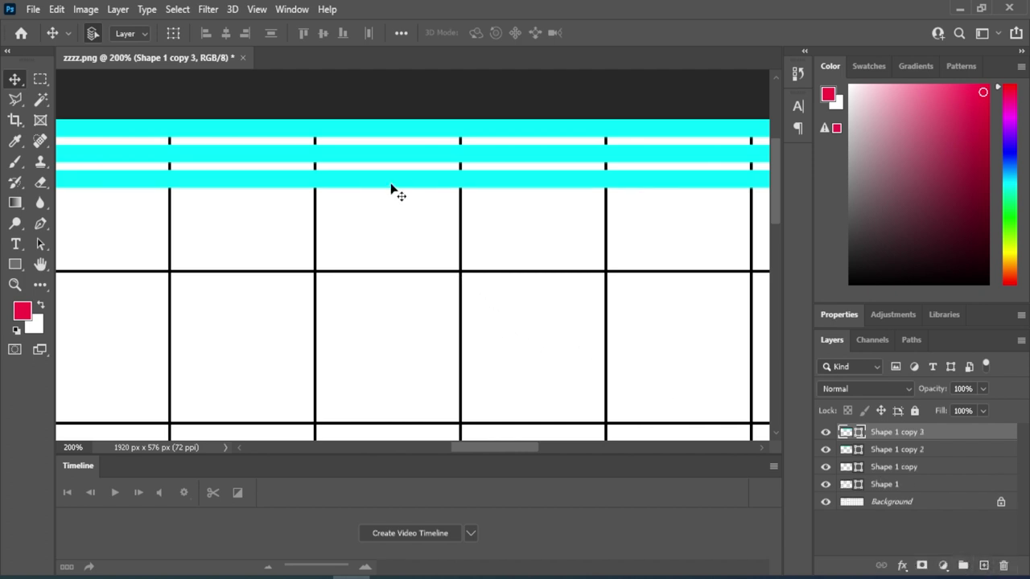
{"action": "left_click_drag", "start_coordinate": [395, 191], "coordinate": [395, 212]}
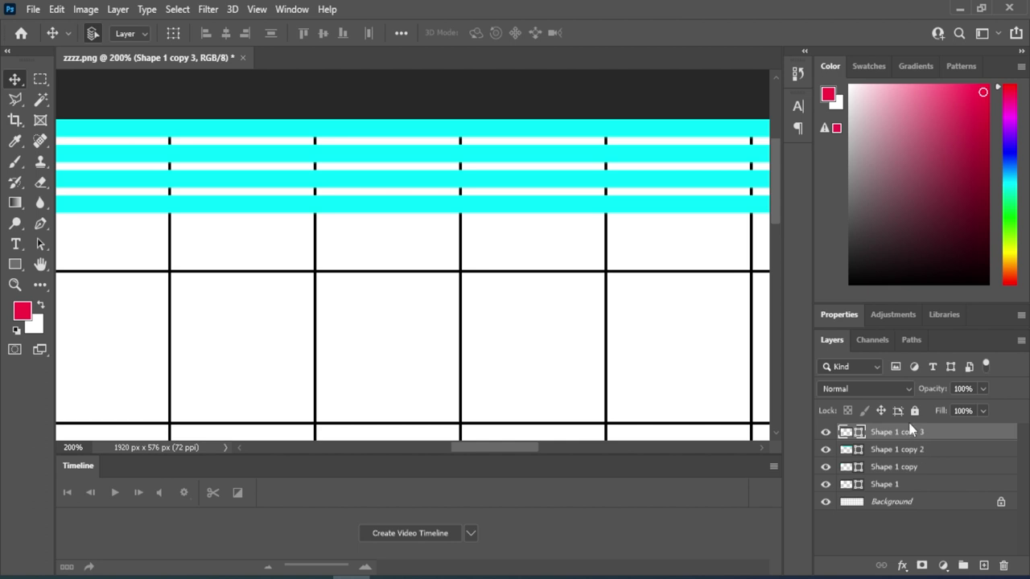
{"action": "left_click_drag", "start_coordinate": [913, 433], "coordinate": [986, 567]}
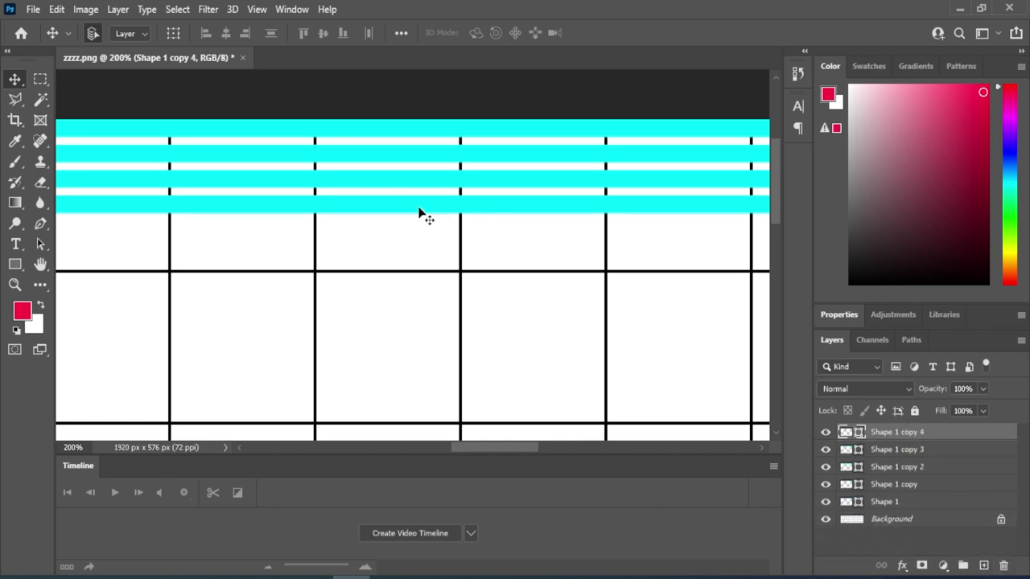
{"action": "left_click_drag", "start_coordinate": [418, 213], "coordinate": [427, 239]}
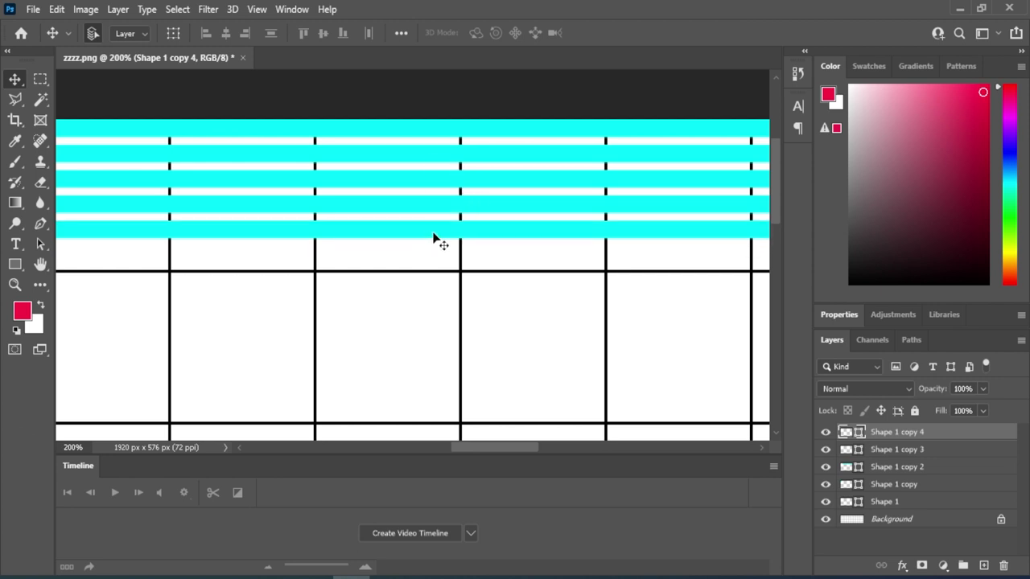
Nudge the lowest stripe, Shape 1 copy 4, down about 7 px so its right end meets the first horizontal grid line.
{"action": "scroll", "coordinate": [478, 232], "scroll_direction": "up", "scroll_amount": 1}
{"action": "scroll", "coordinate": [478, 232], "scroll_direction": "right", "scroll_amount": 1}
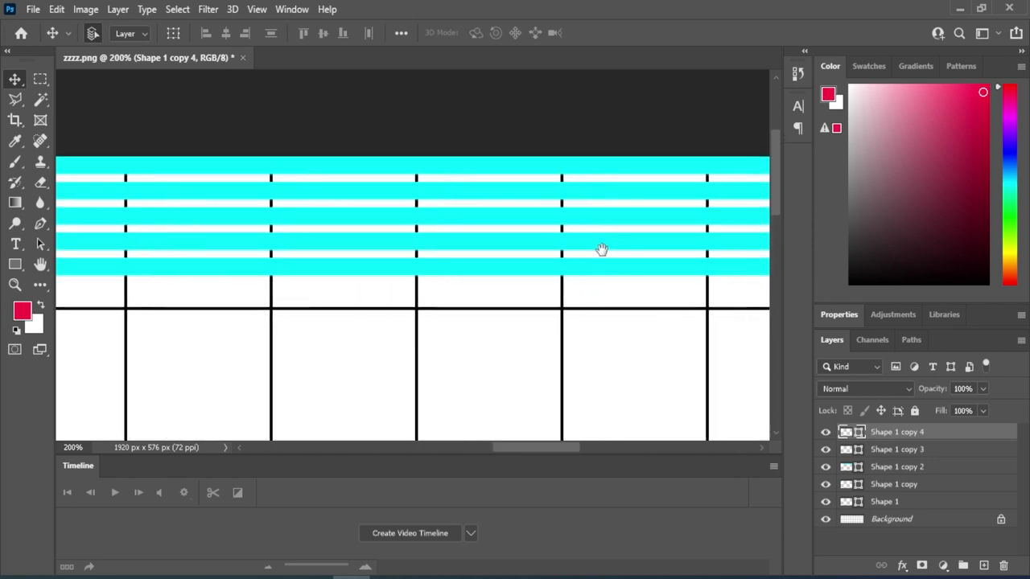
{"action": "scroll", "coordinate": [601, 249], "scroll_direction": "right", "scroll_amount": 5}
{"action": "scroll", "coordinate": [616, 236], "scroll_direction": "down", "scroll_amount": 1}
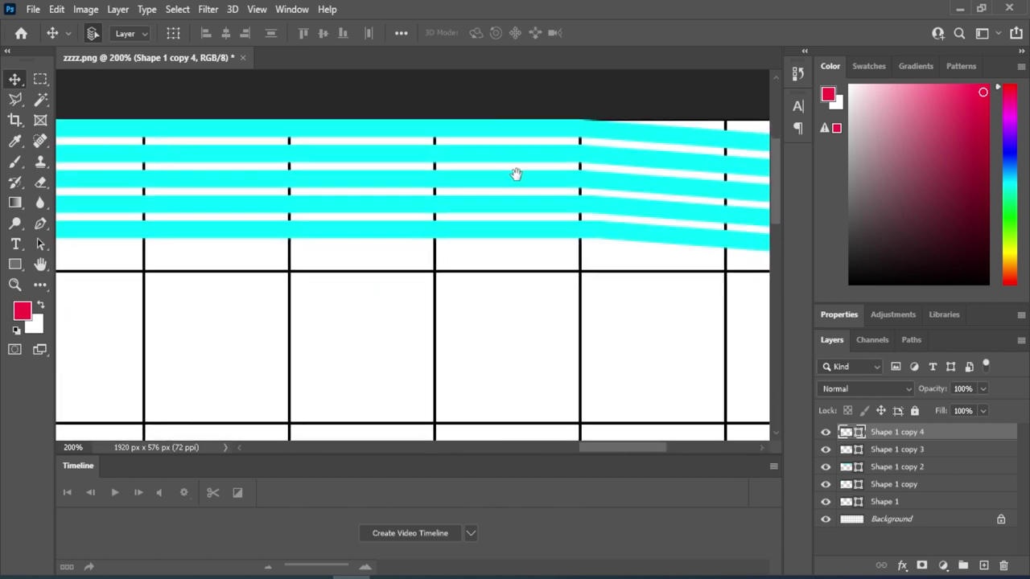
{"action": "left_click_drag", "start_coordinate": [516, 174], "coordinate": [492, 214]}
{"action": "left_click_drag", "start_coordinate": [322, 195], "coordinate": [182, 137]}
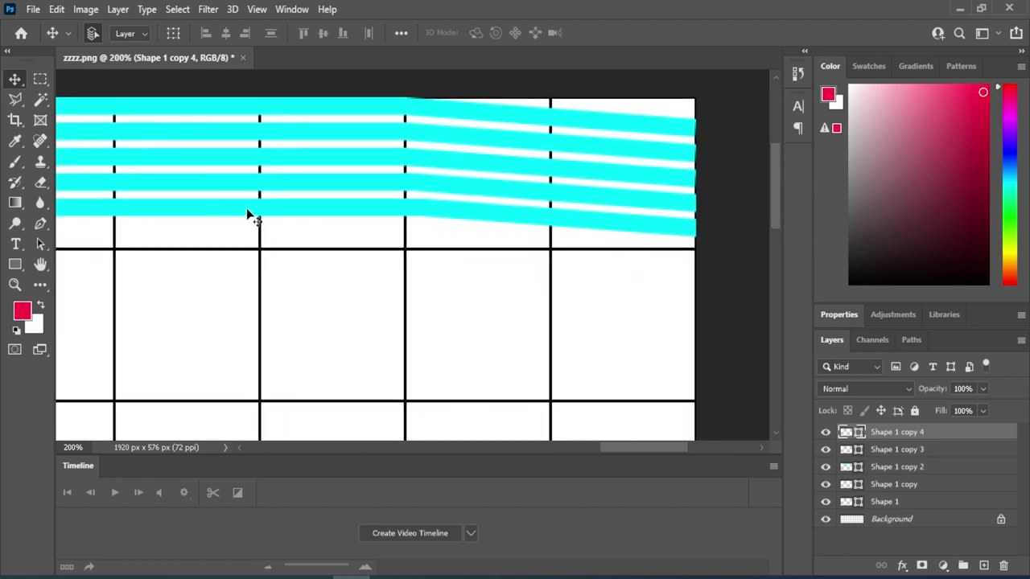
{"action": "key", "text": "Down"}
{"action": "key", "text": "Down"}
{"action": "key", "text": "Down"}
{"action": "key", "text": "Down"}
{"action": "key", "text": "Down"}
{"action": "key", "text": "Down"}
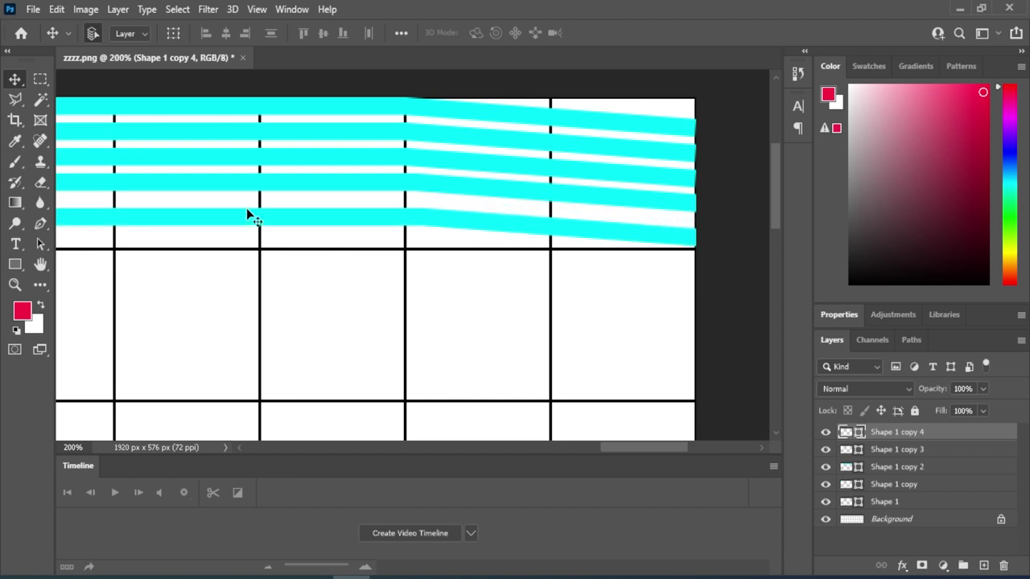
Nudge the fourth stripe, Shape 1 copy 3, down about 5 px to even out its gap to the lowest stripe.
{"action": "left_click", "coordinate": [199, 187]}
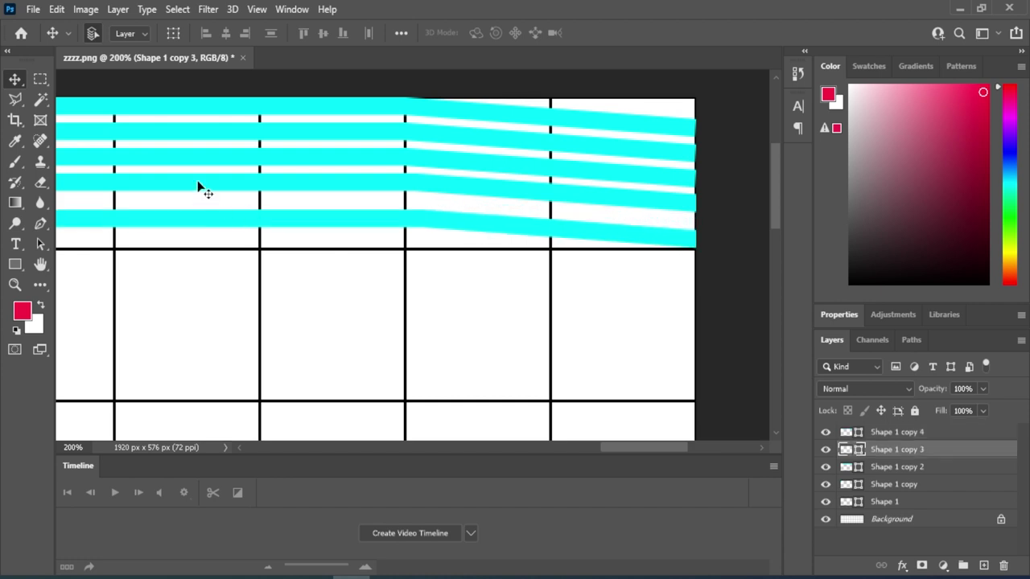
{"action": "key", "text": "Down"}
{"action": "key", "text": "Down"}
{"action": "key", "text": "Down"}
{"action": "key", "text": "Down"}
{"action": "key", "text": "Down"}
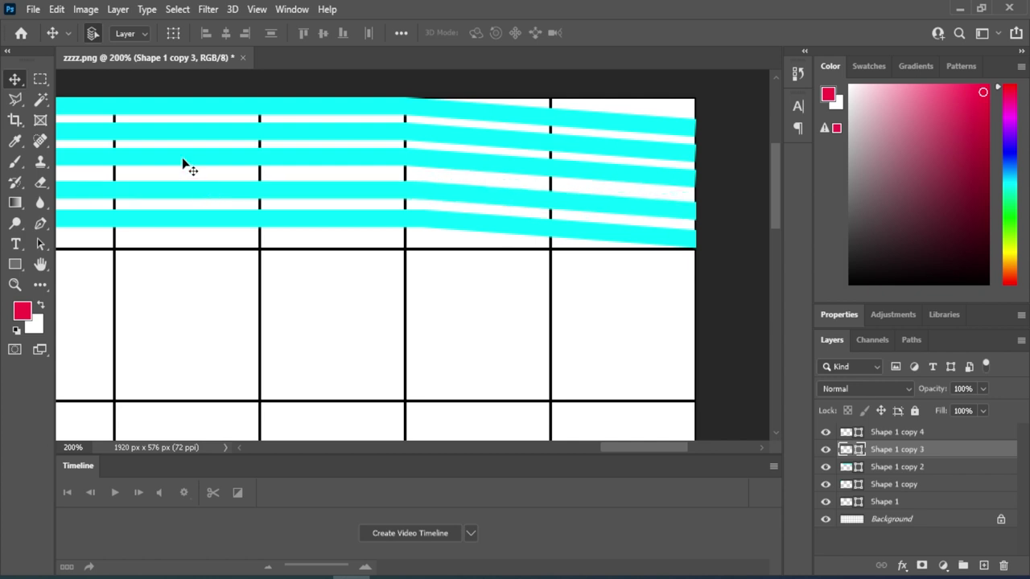
Nudge the third stripe down about 3 px and the second stripe down about 1 px to equalize the remaining gaps.
{"action": "left_click", "coordinate": [183, 161]}
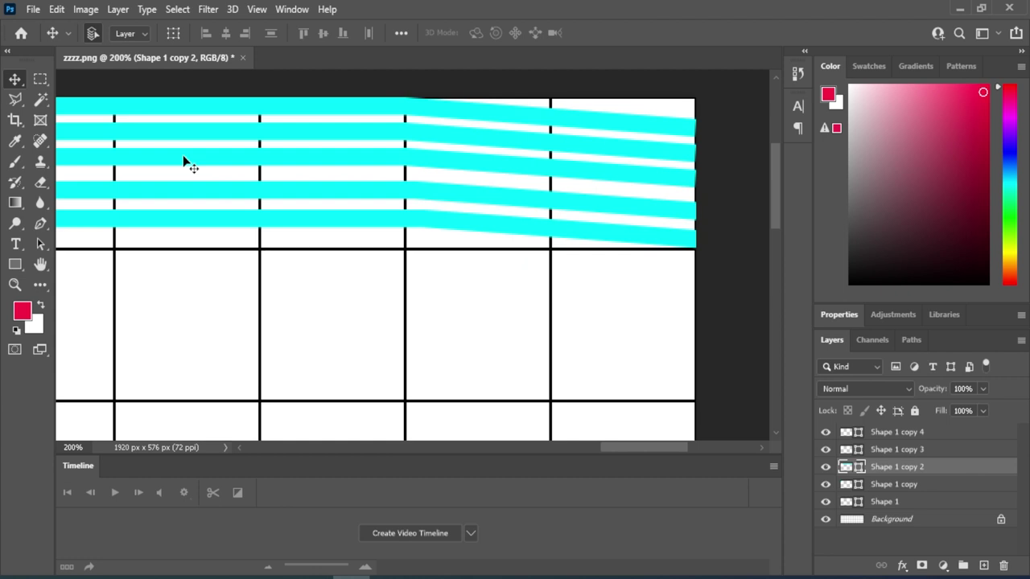
{"action": "key", "text": "Down"}
{"action": "key", "text": "Down"}
{"action": "key", "text": "Down"}
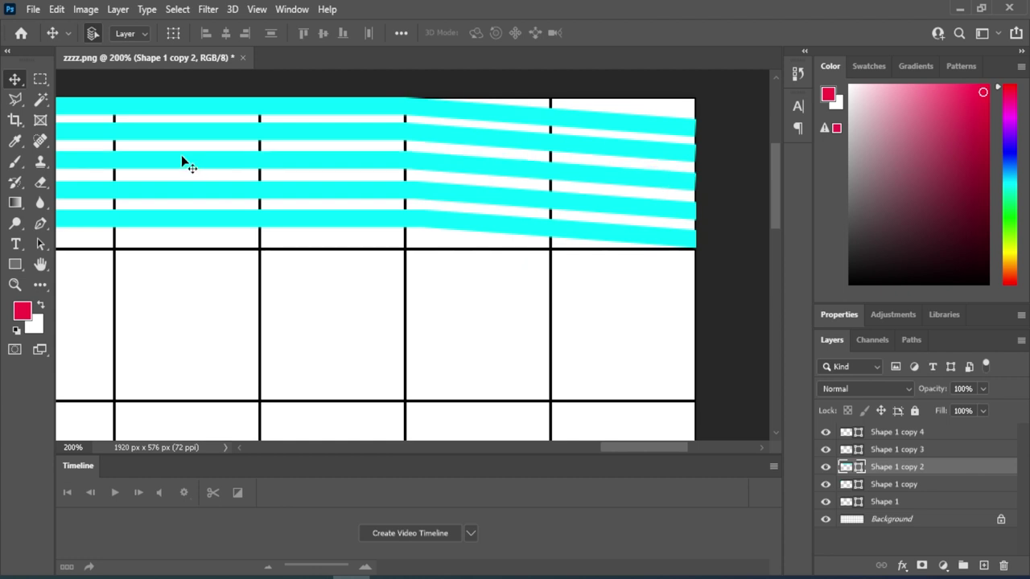
{"action": "key", "text": "Down"}
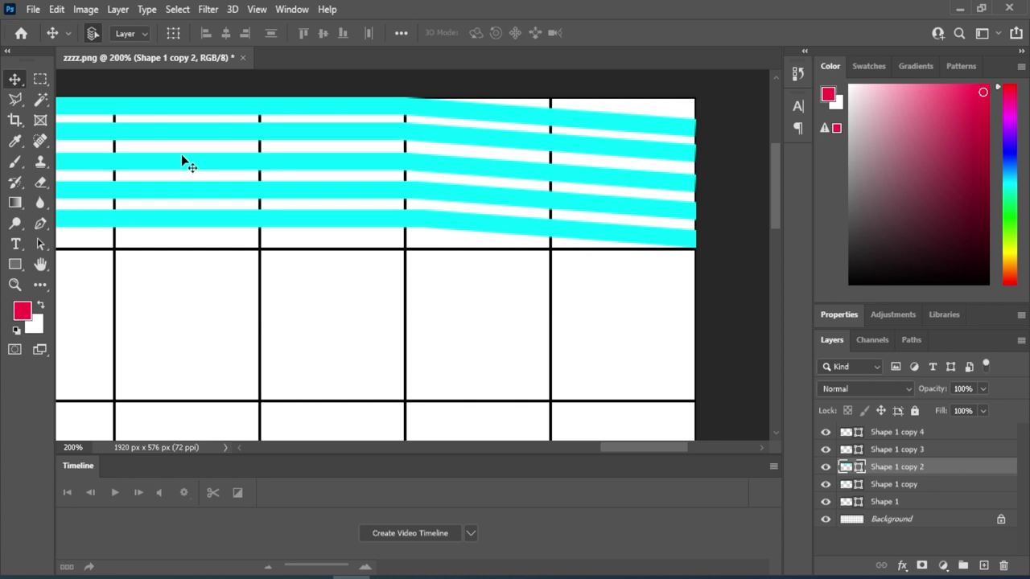
{"action": "key", "text": "alt+bracketleft"}
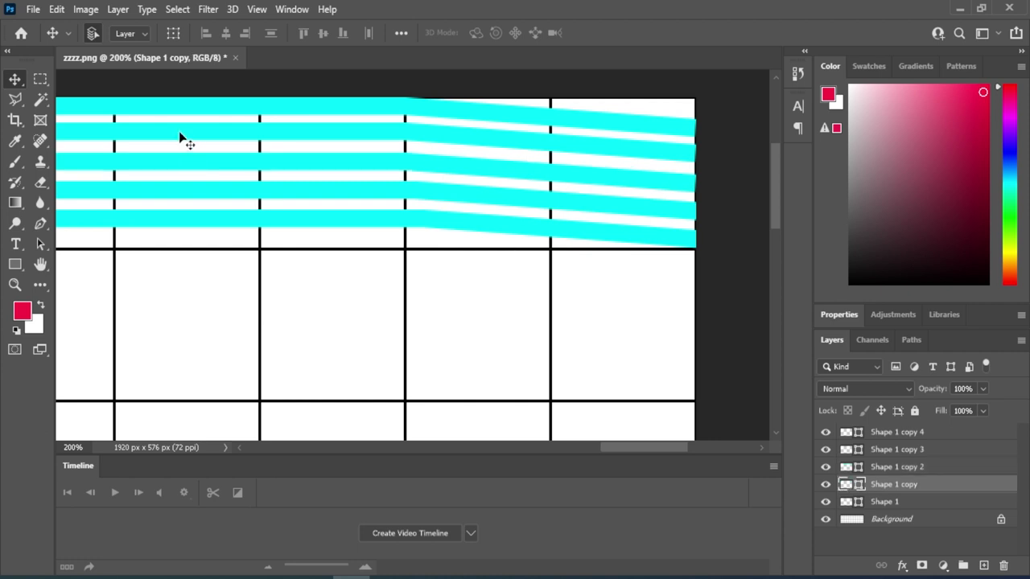
{"action": "key", "text": "Down"}
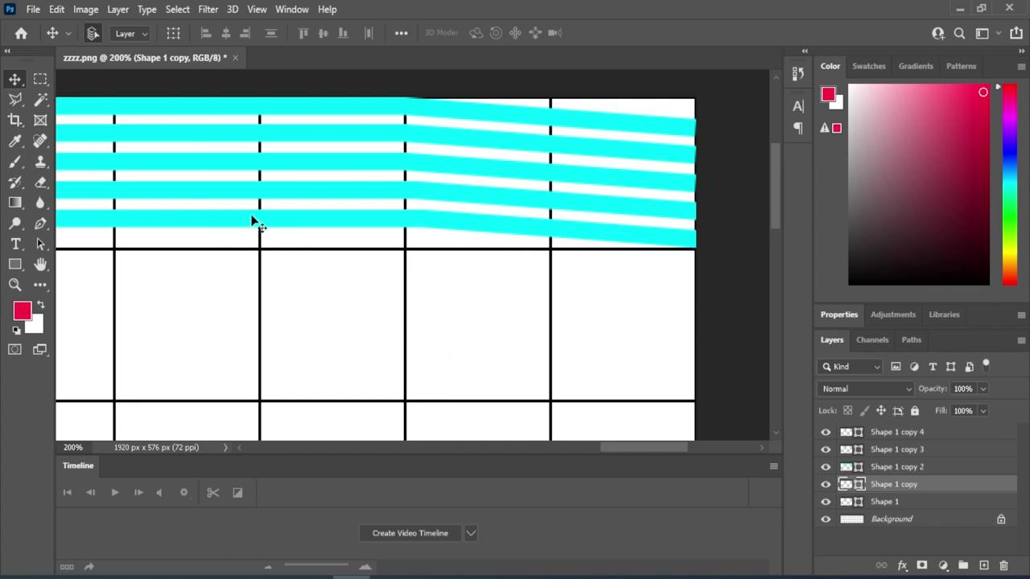
Check the spacing of the five stripes across the whole canvas and at their sloping right end.
{"action": "key", "text": "ctrl"}
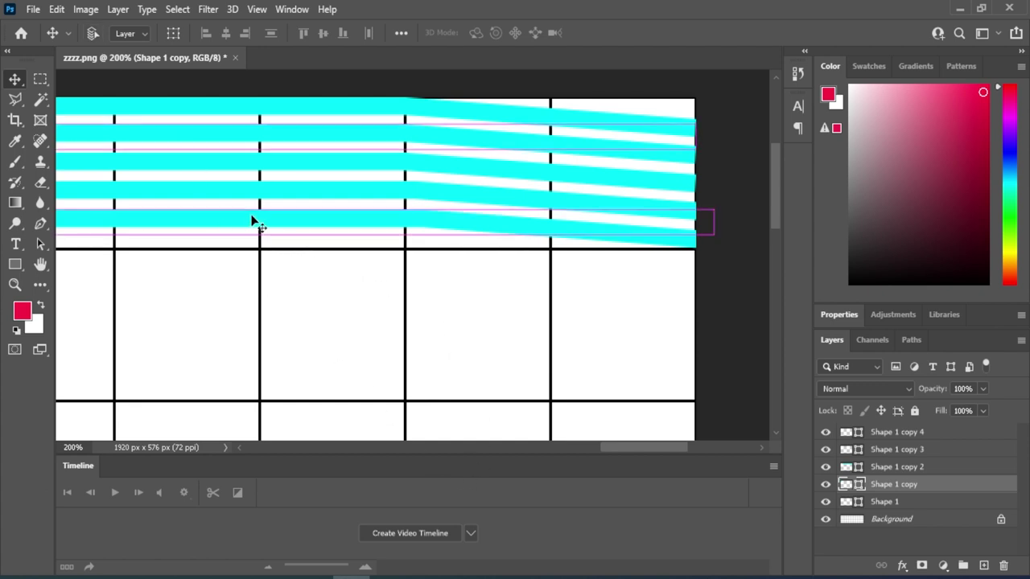
{"action": "key", "text": "ctrl+minus"}
{"action": "key", "text": "ctrl+minus"}
{"action": "key", "text": "ctrl+minus"}
{"action": "key", "text": "ctrl+minus"}
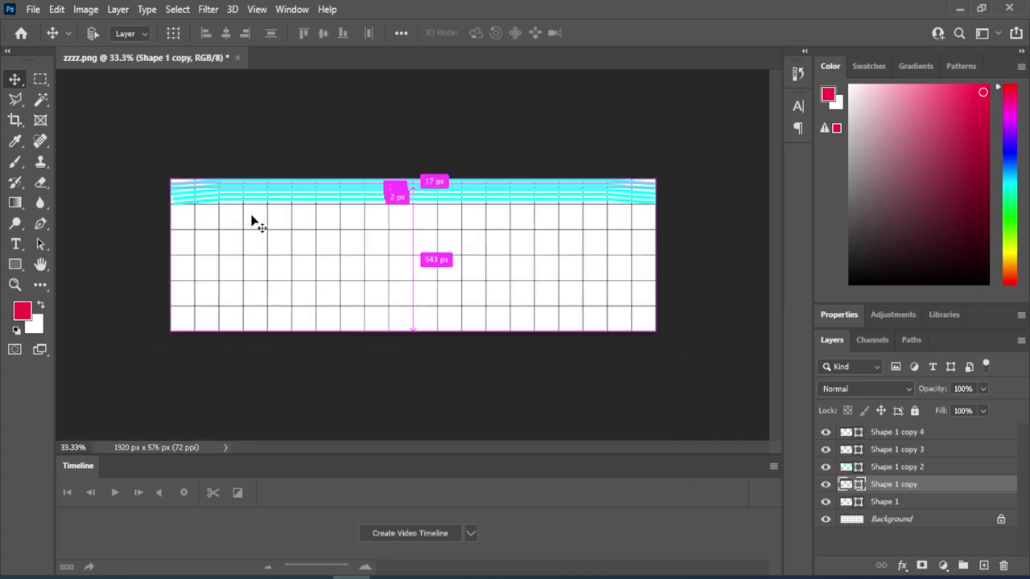
{"action": "key", "text": "ctrl+plus"}
{"action": "key", "text": "ctrl+plus"}
{"action": "key", "text": "ctrl+plus"}
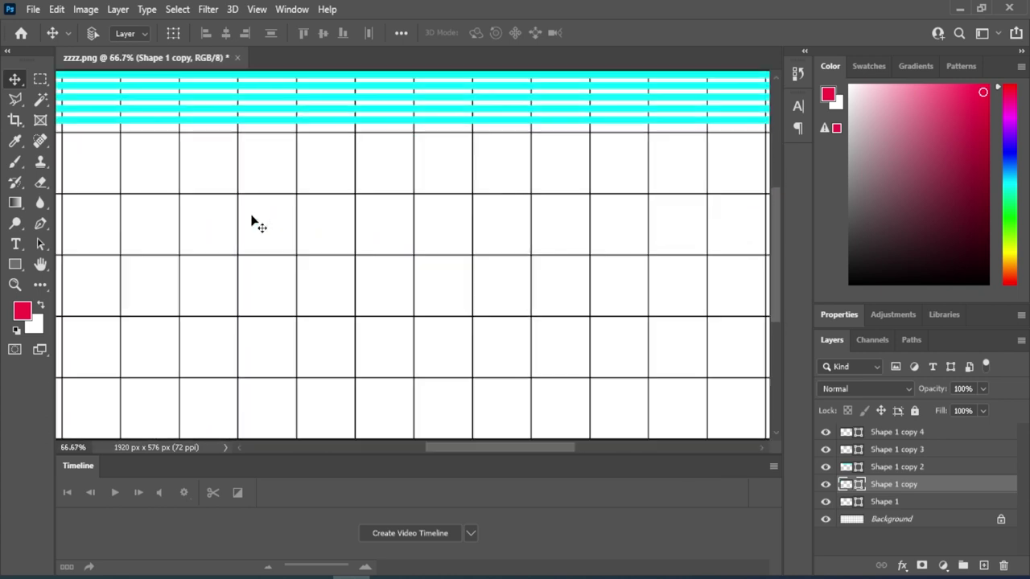
{"action": "key", "text": "ctrl+plus"}
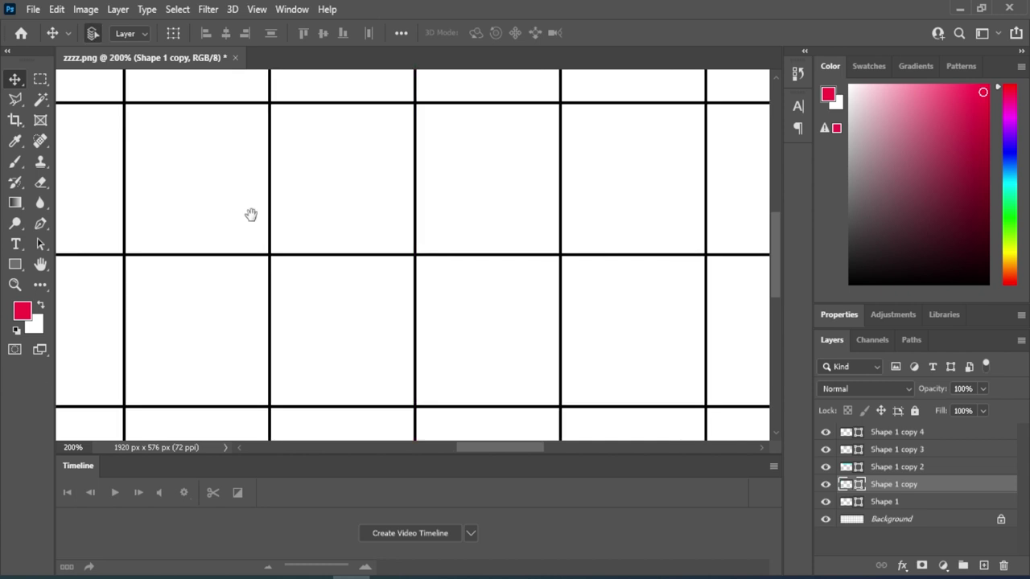
{"action": "left_click_drag", "start_coordinate": [673, 234], "coordinate": [170, 329]}
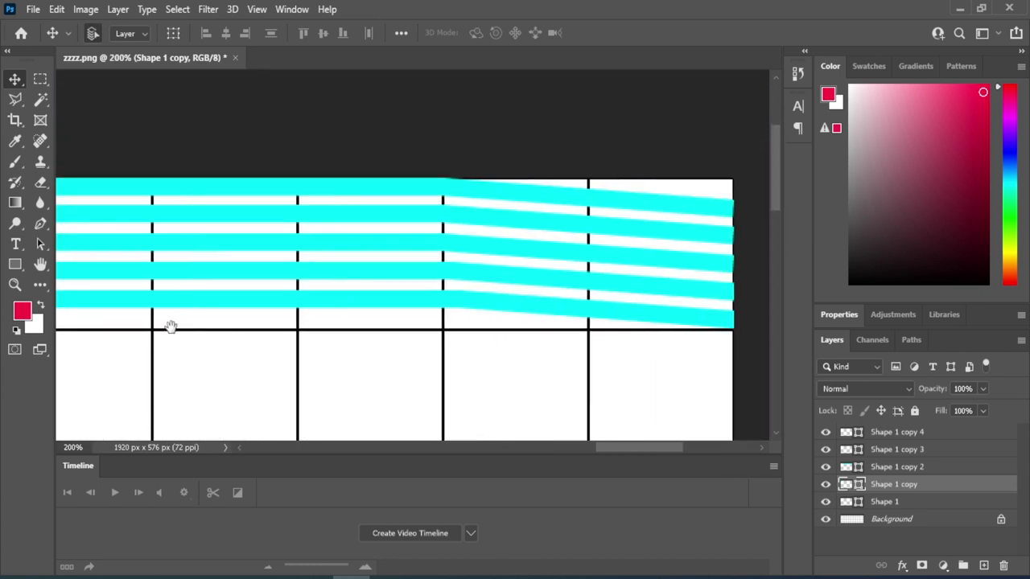
{"action": "left_click_drag", "start_coordinate": [561, 345], "coordinate": [391, 253]}
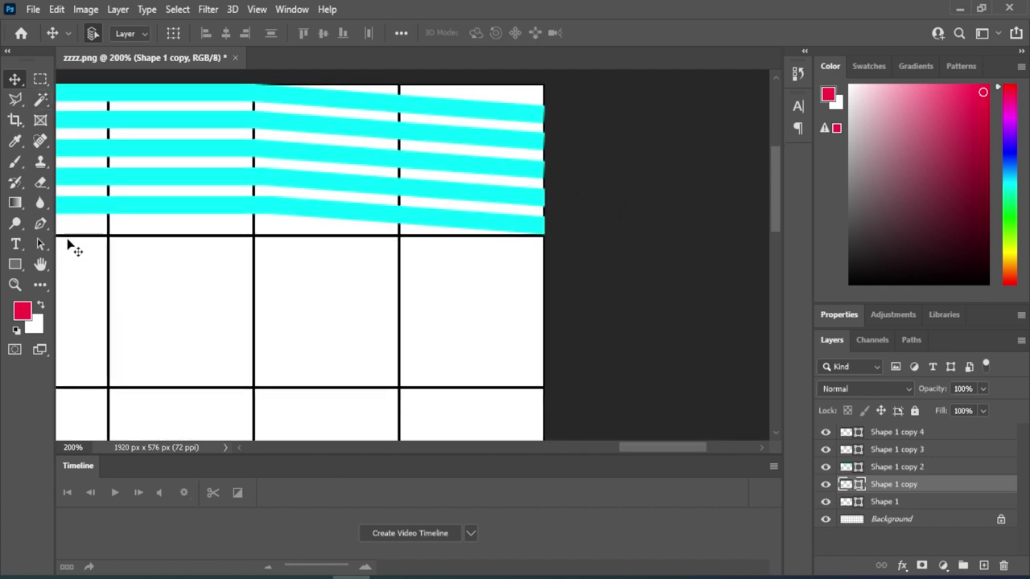
With the Pen tool, draw a vertical line directly above the Background layer, from the top stripe's right end to the canvas's bottom-right corner, about 562 px tall.
{"action": "left_click", "coordinate": [42, 224]}
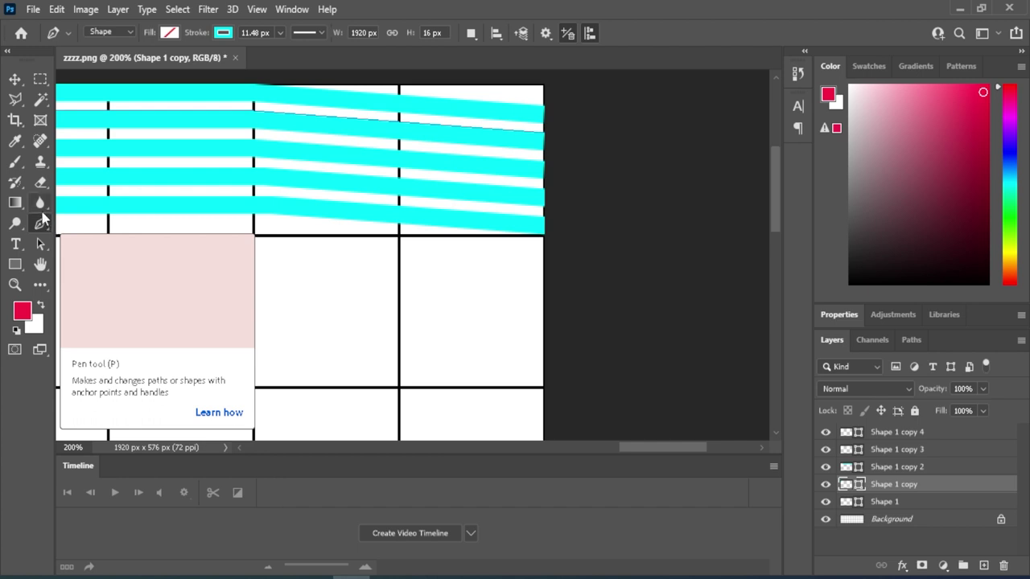
{"action": "left_click", "coordinate": [899, 520]}
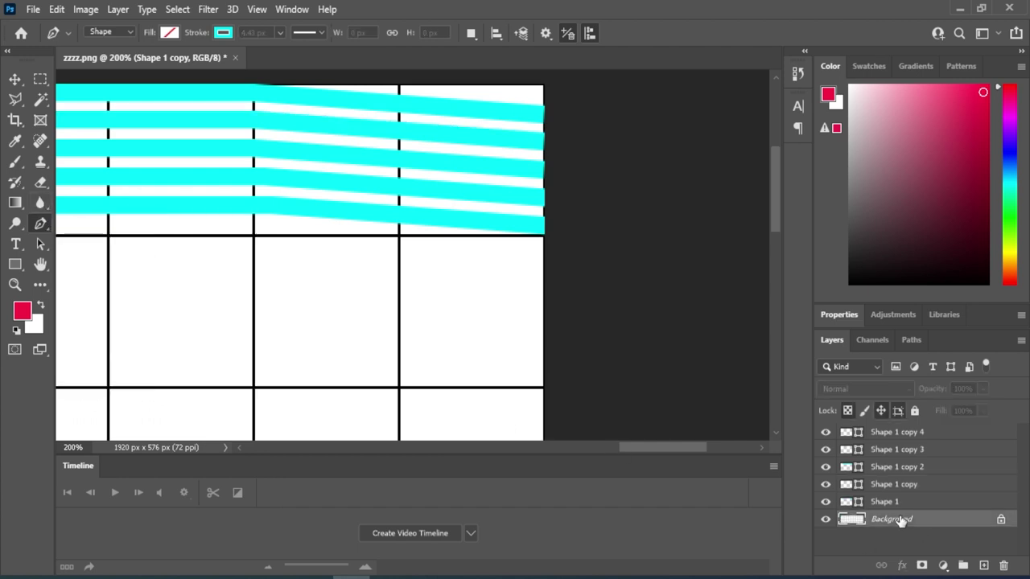
{"action": "right_click", "coordinate": [42, 224]}
{"action": "left_click", "coordinate": [80, 221]}
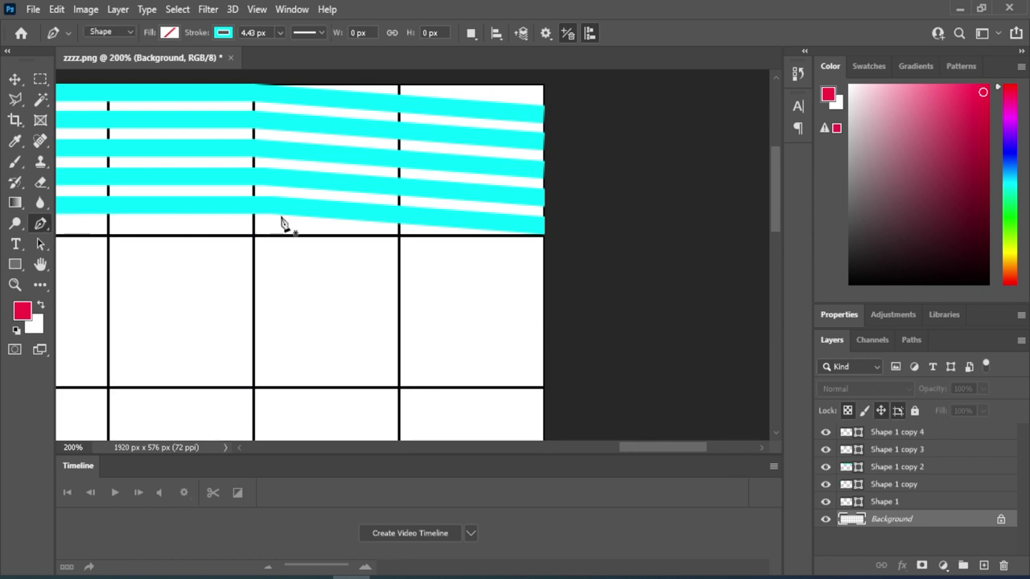
{"action": "left_click", "coordinate": [543, 108]}
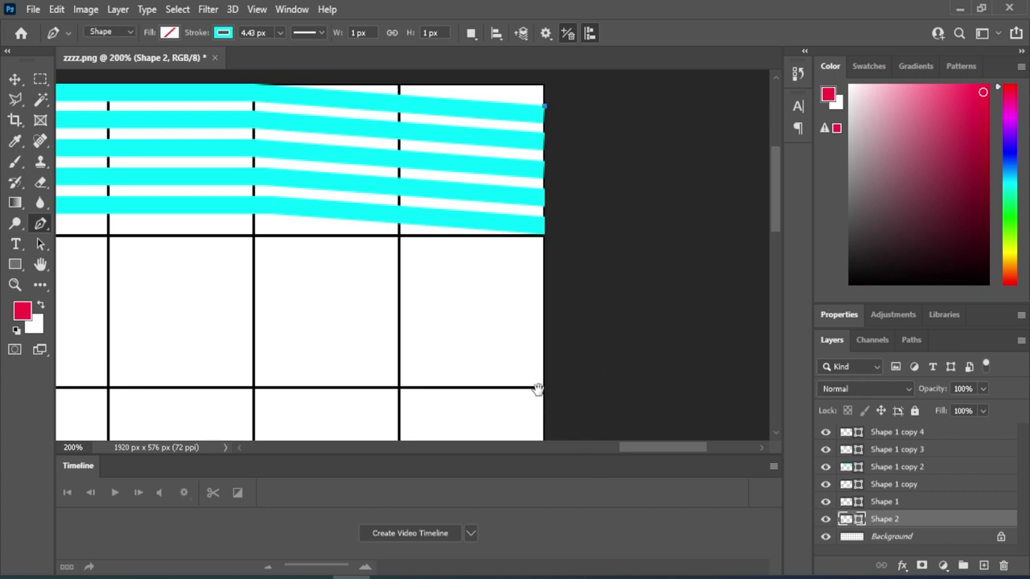
{"action": "left_click_drag", "start_coordinate": [536, 386], "coordinate": [544, 228]}
{"action": "scroll", "coordinate": [540, 314], "scroll_direction": "down", "scroll_amount": 5}
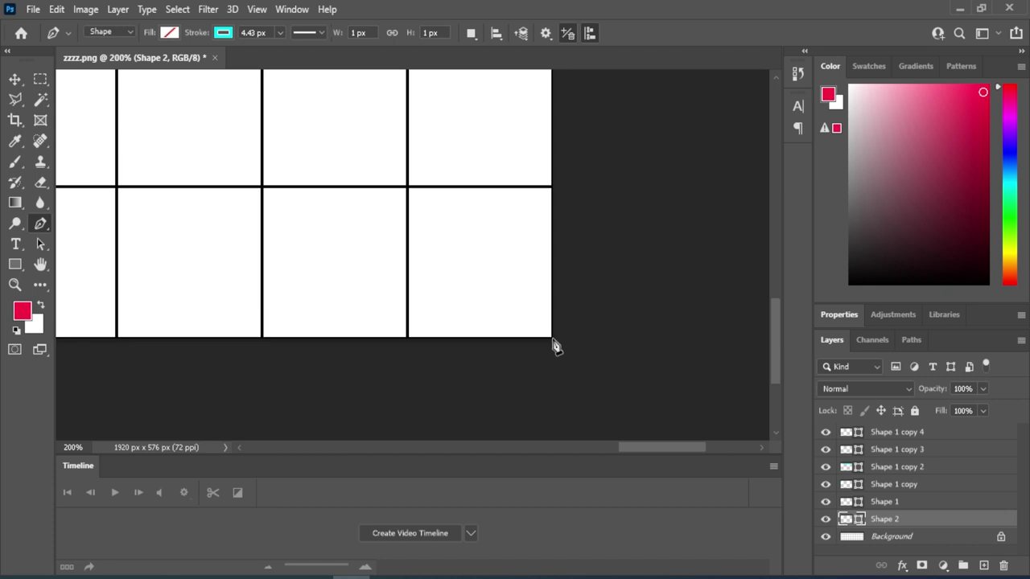
{"action": "left_click", "coordinate": [552, 339]}
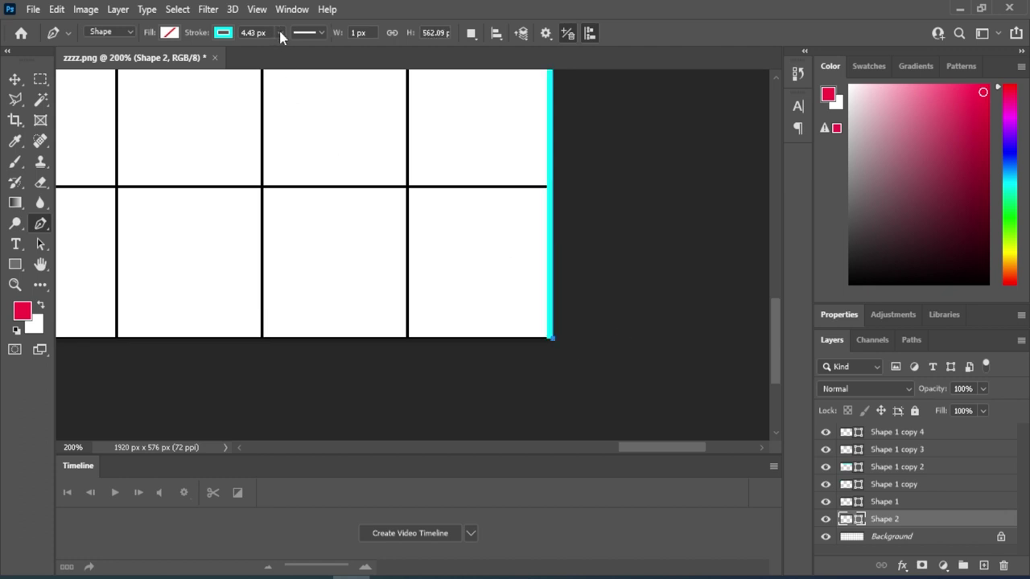
Set the stroke width of the vertical line on the canvas's right edge to 17.25 px.
{"action": "left_click_drag", "start_coordinate": [329, 161], "coordinate": [384, 287]}
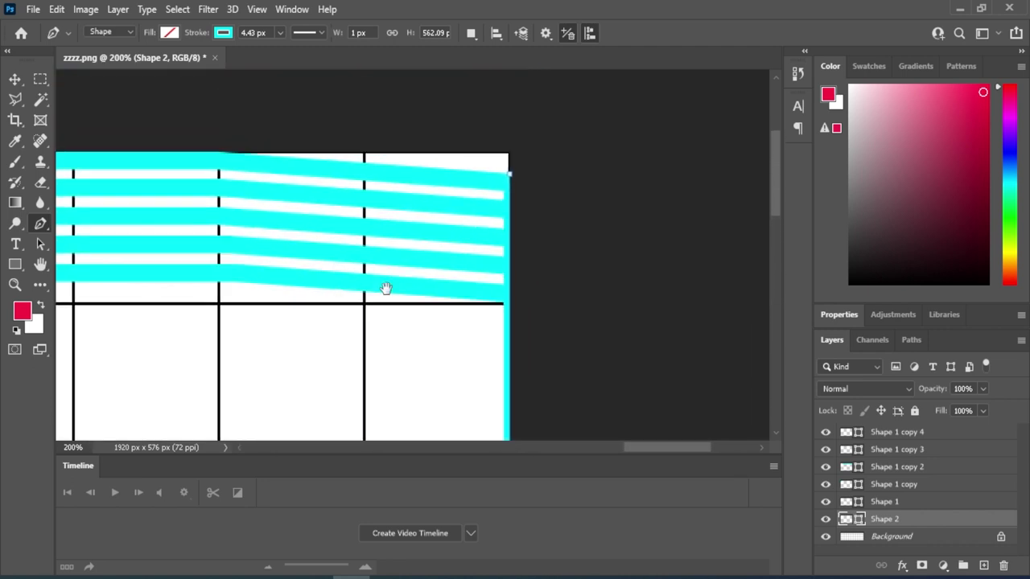
{"action": "left_click", "coordinate": [280, 34]}
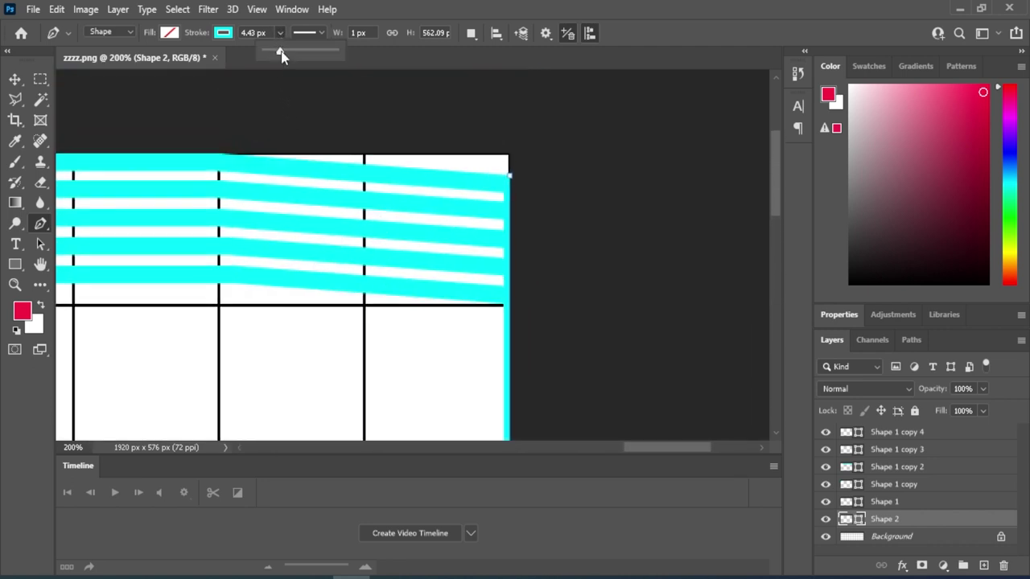
{"action": "left_click_drag", "start_coordinate": [281, 54], "coordinate": [296, 53]}
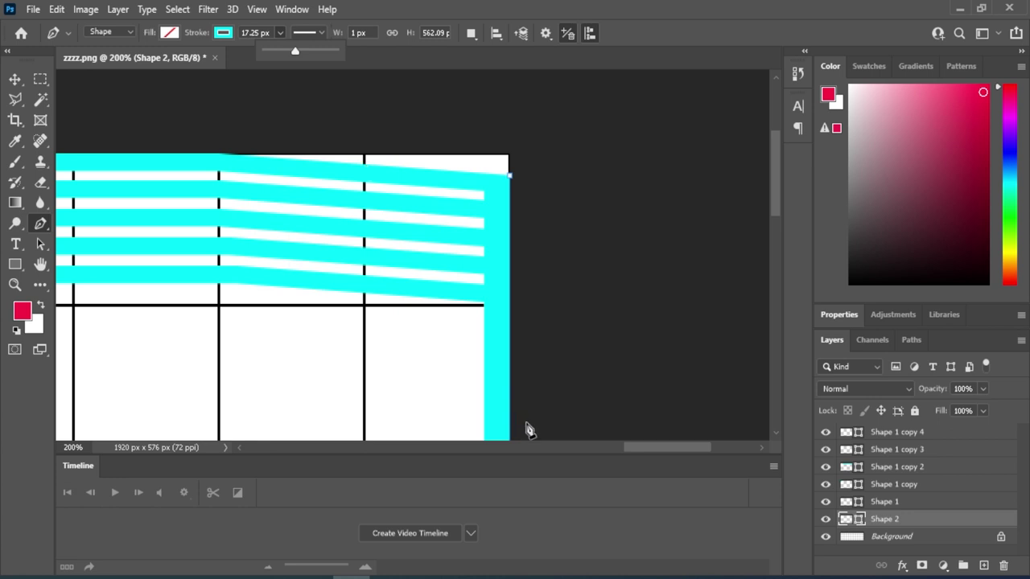
With the Pen tool, draw a cyan line along the canvas's left edge, from the bottom-left corner up to the top stripe's left end, about 561 px tall.
{"action": "key", "text": "Return"}
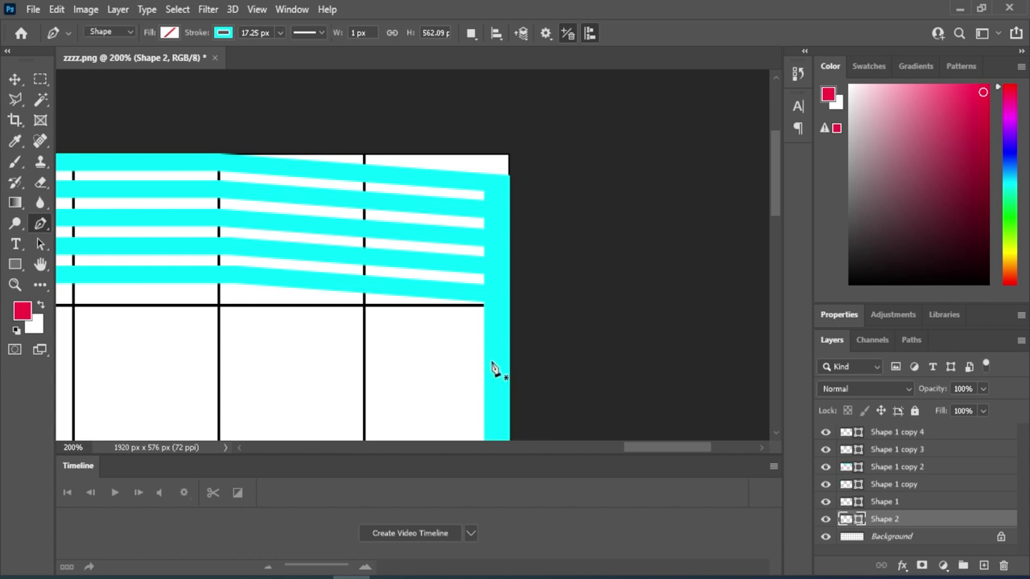
{"action": "left_click", "coordinate": [15, 80]}
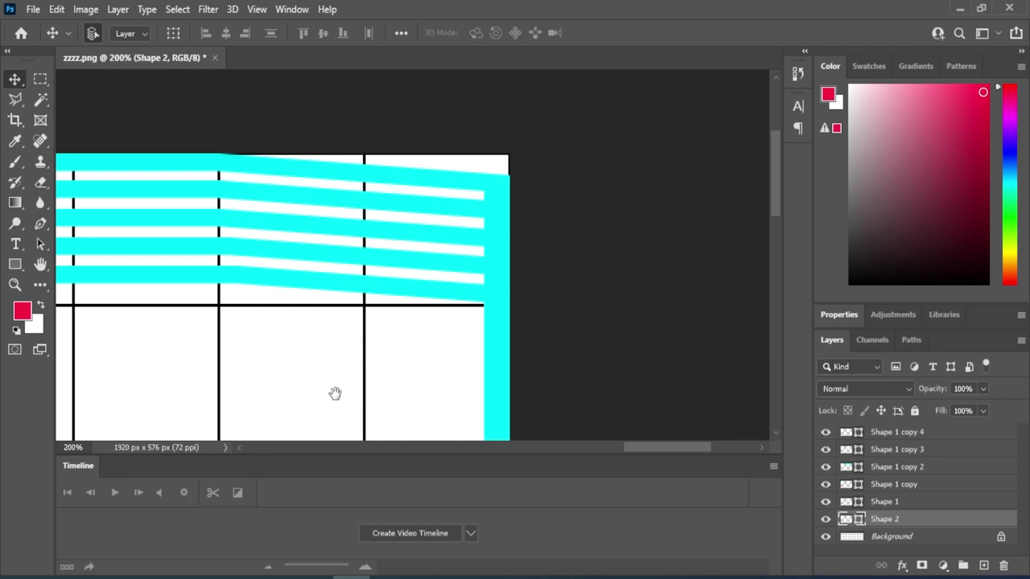
{"action": "left_click_drag", "start_coordinate": [333, 394], "coordinate": [600, 349]}
{"action": "left_click_drag", "start_coordinate": [358, 358], "coordinate": [507, 350]}
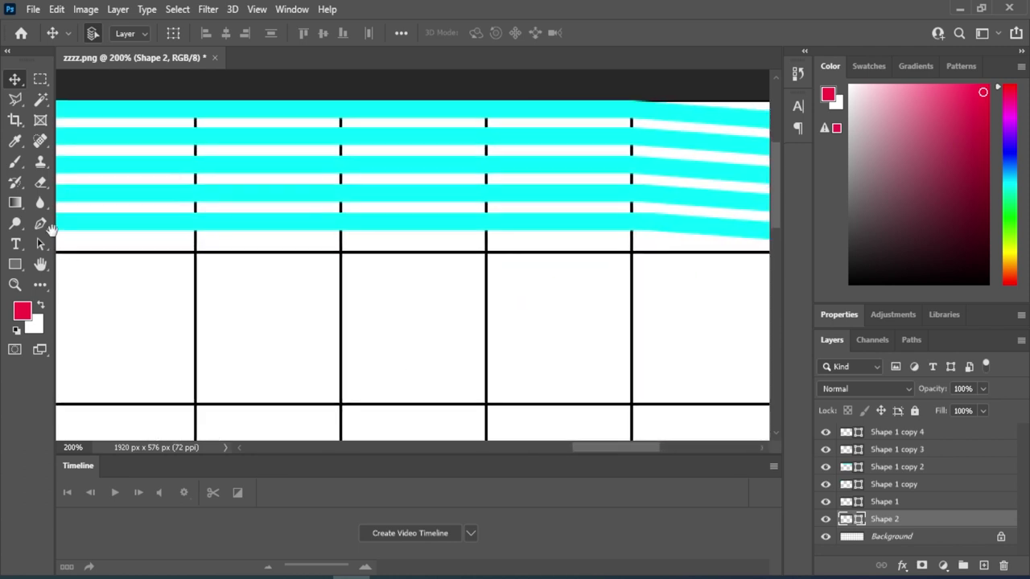
{"action": "left_click", "coordinate": [40, 223]}
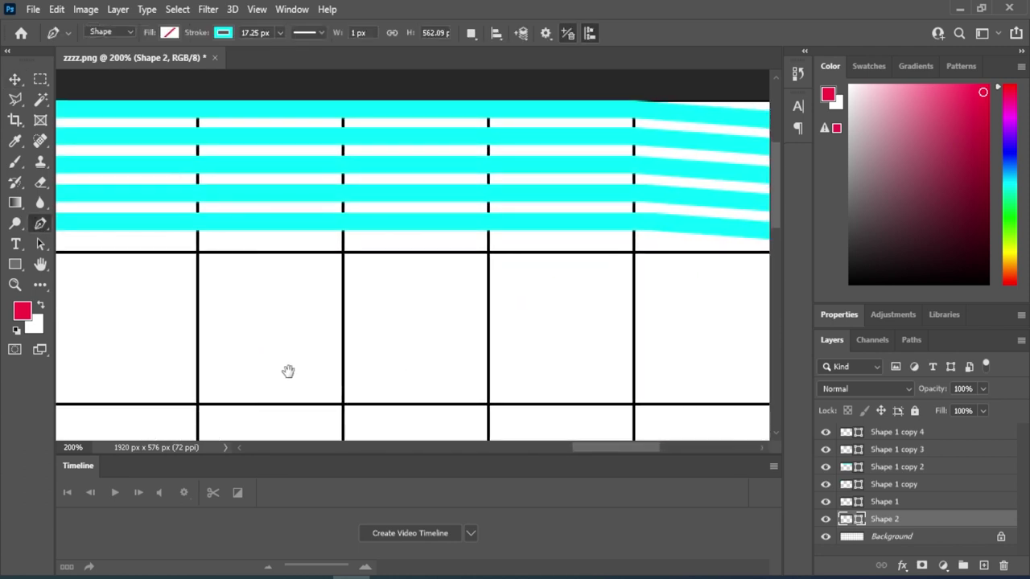
{"action": "left_click_drag", "start_coordinate": [288, 370], "coordinate": [547, 354]}
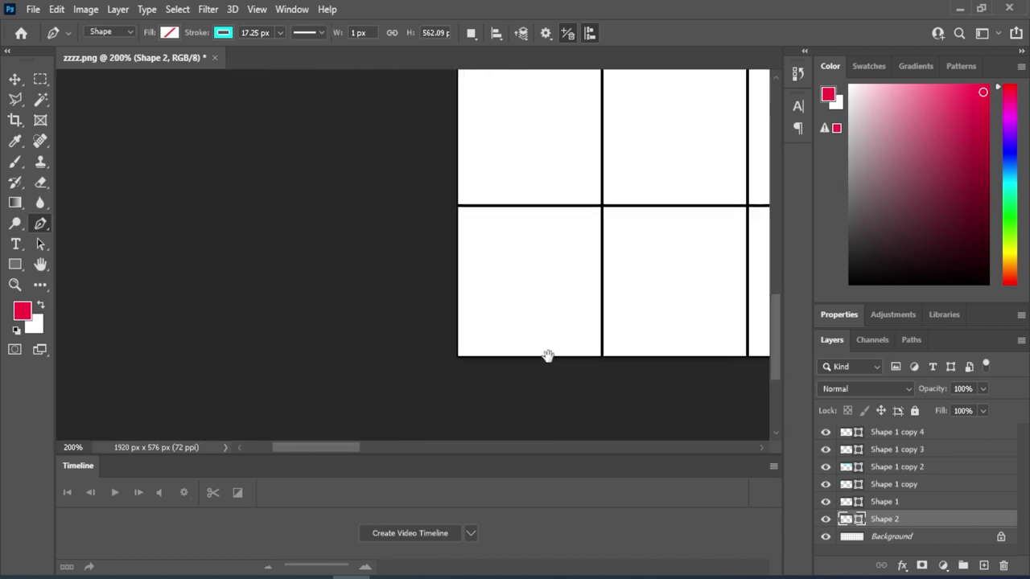
{"action": "left_click", "coordinate": [455, 357]}
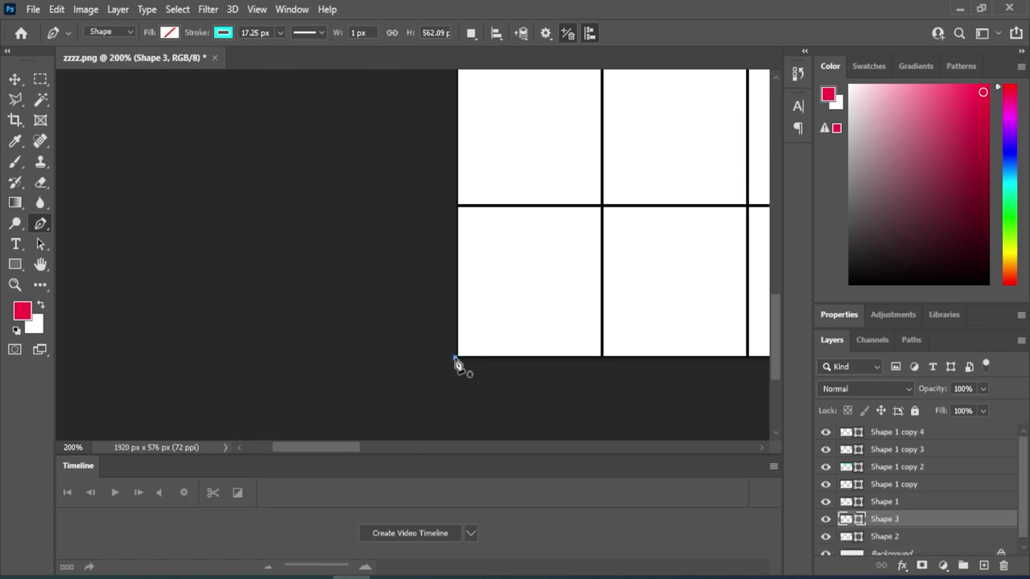
{"action": "left_click_drag", "start_coordinate": [509, 166], "coordinate": [462, 357]}
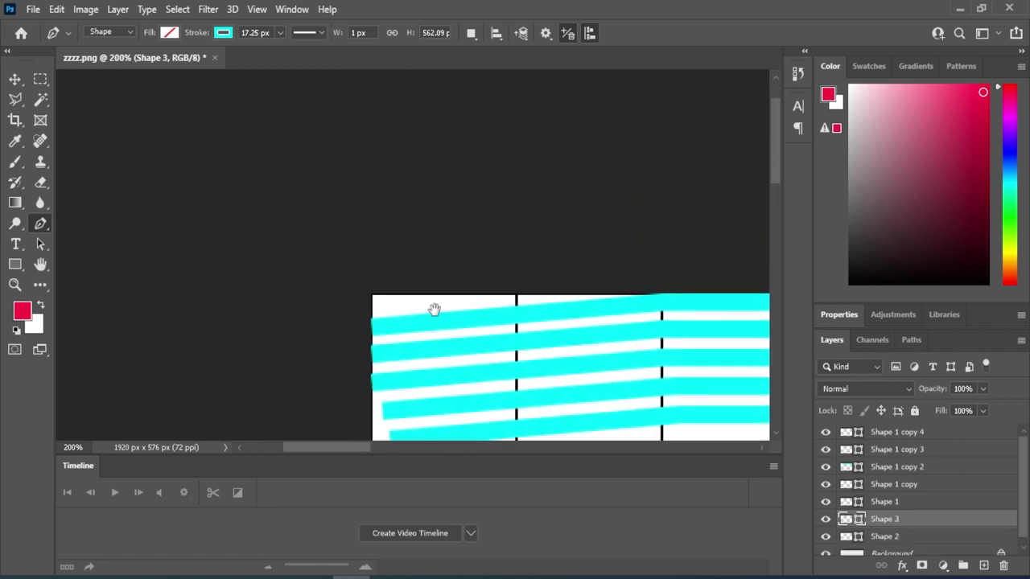
{"action": "left_click", "coordinate": [379, 330]}
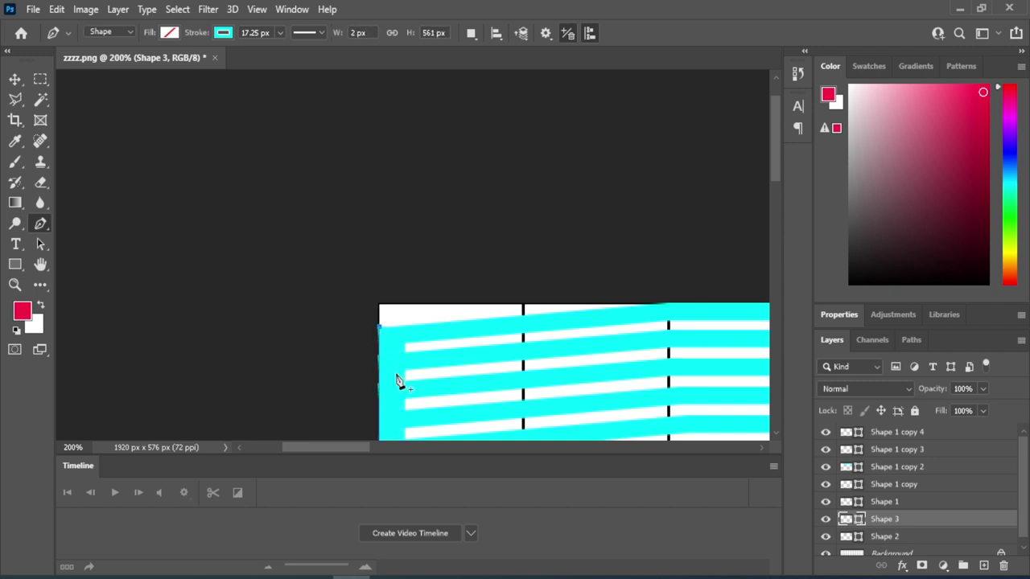
Correct the slightly slanted left-edge line so it runs exactly vertical, 1 px wide, and finish its path.
{"action": "left_click_drag", "start_coordinate": [527, 412], "coordinate": [423, 218]}
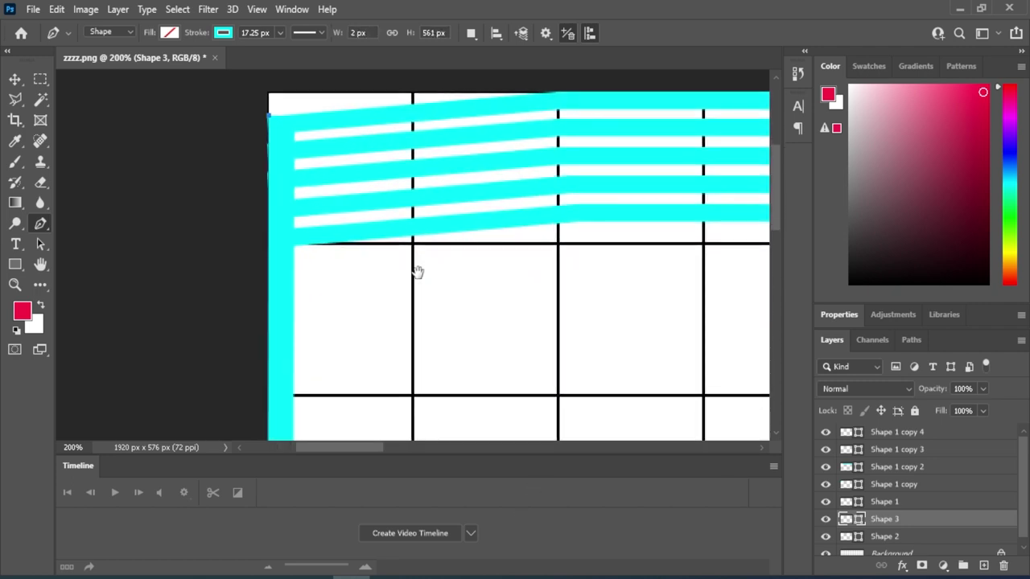
{"action": "left_click_drag", "start_coordinate": [411, 301], "coordinate": [385, 295]}
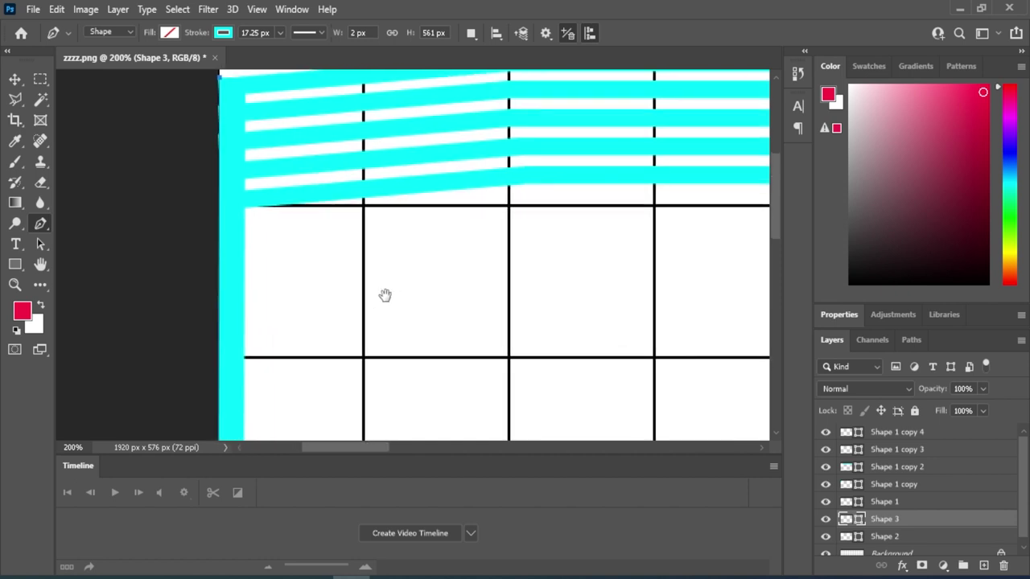
{"action": "key", "text": "ctrl+z"}
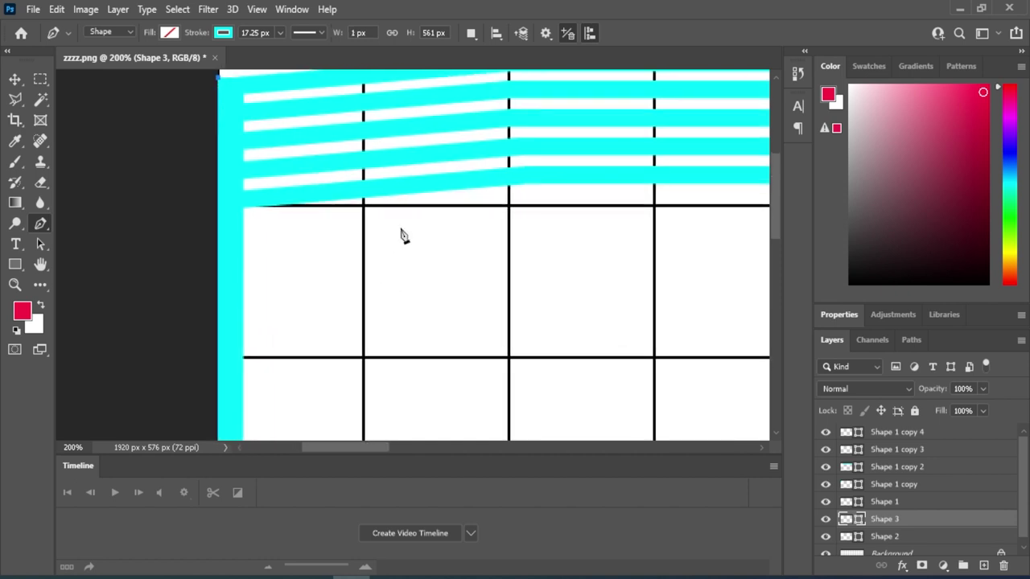
{"action": "key", "text": "Return"}
Examine the whole frame and the joint between the stripes and the vertical line on the canvas's left edge.
{"action": "key", "text": "ctrl+minus"}
{"action": "key", "text": "ctrl+minus"}
{"action": "key", "text": "ctrl+minus"}
{"action": "key", "text": "ctrl+minus"}
{"action": "key", "text": "ctrl+minus"}
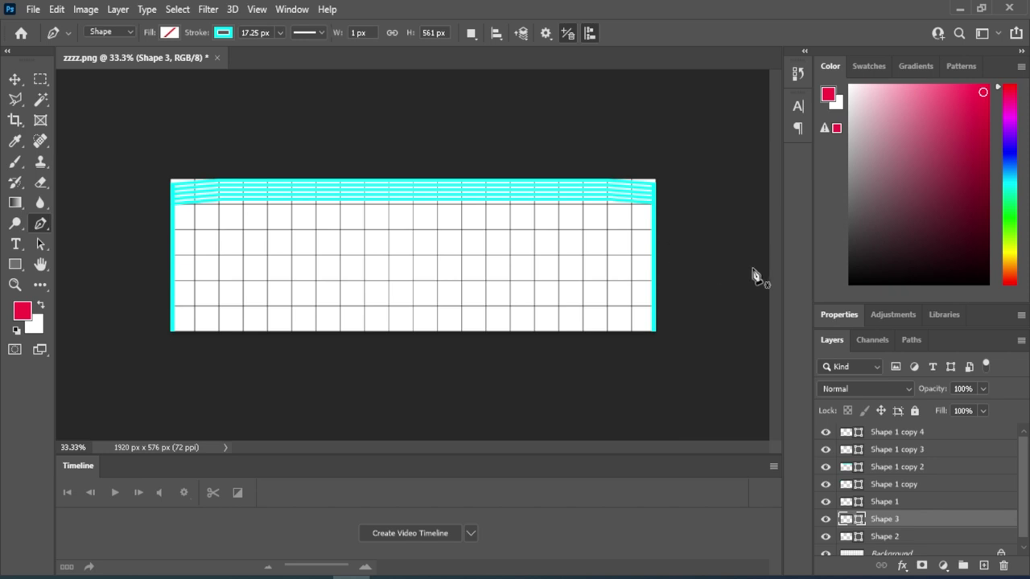
{"action": "scroll", "coordinate": [752, 274], "scroll_direction": "up", "scroll_amount": 3}
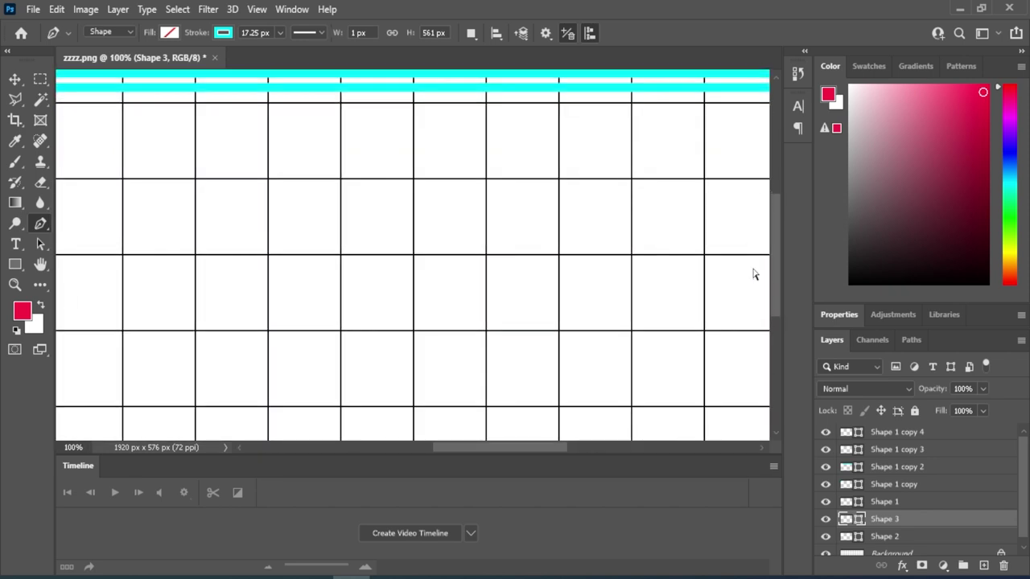
{"action": "key", "text": "space"}
{"action": "left_click_drag", "start_coordinate": [133, 241], "coordinate": [652, 287]}
{"action": "left_click_drag", "start_coordinate": [438, 309], "coordinate": [483, 321]}
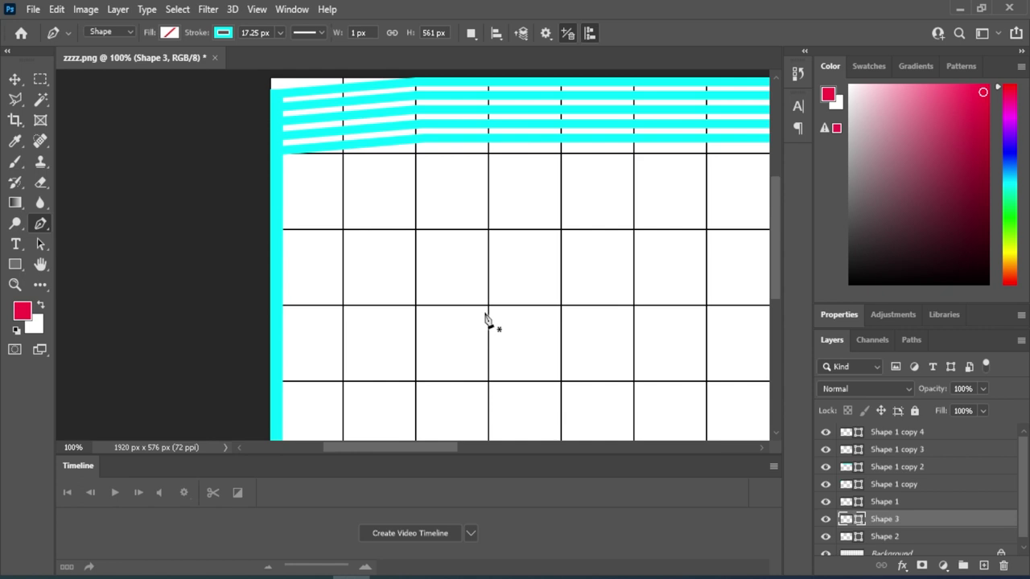
Start a new pen path at the left vertical line's inner edge, on the second horizontal grid line below the canvas's top.
{"action": "key", "text": "ctrl+plus"}
{"action": "key", "text": "ctrl+plus"}
{"action": "key", "text": "ctrl+plus"}
{"action": "key", "text": "ctrl+plus"}
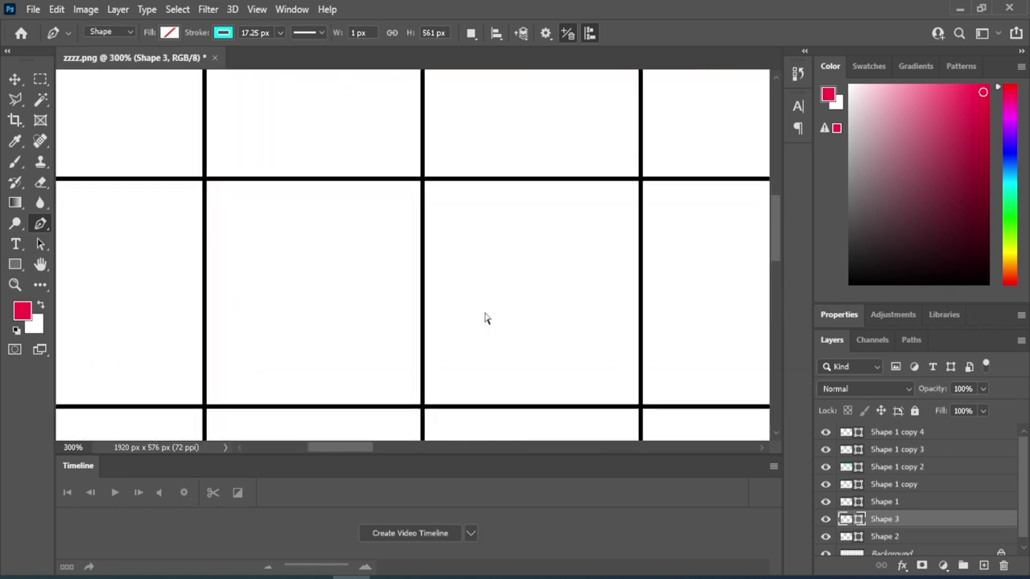
{"action": "key", "text": "ctrl+plus"}
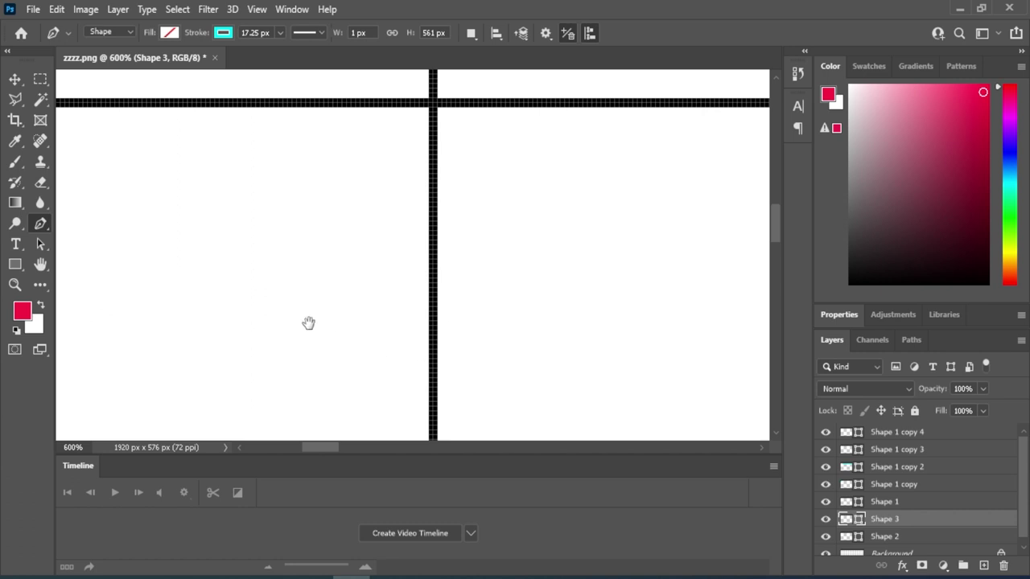
{"action": "left_click_drag", "start_coordinate": [308, 322], "coordinate": [382, 375]}
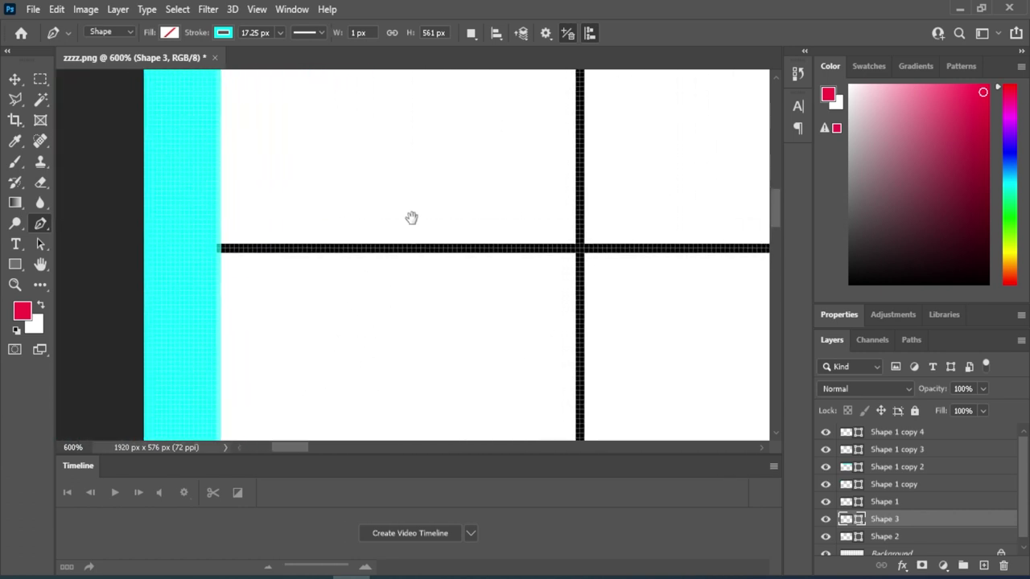
{"action": "left_click_drag", "start_coordinate": [411, 218], "coordinate": [415, 464]}
{"action": "left_click_drag", "start_coordinate": [372, 318], "coordinate": [430, 263]}
{"action": "left_click_drag", "start_coordinate": [321, 379], "coordinate": [333, 341]}
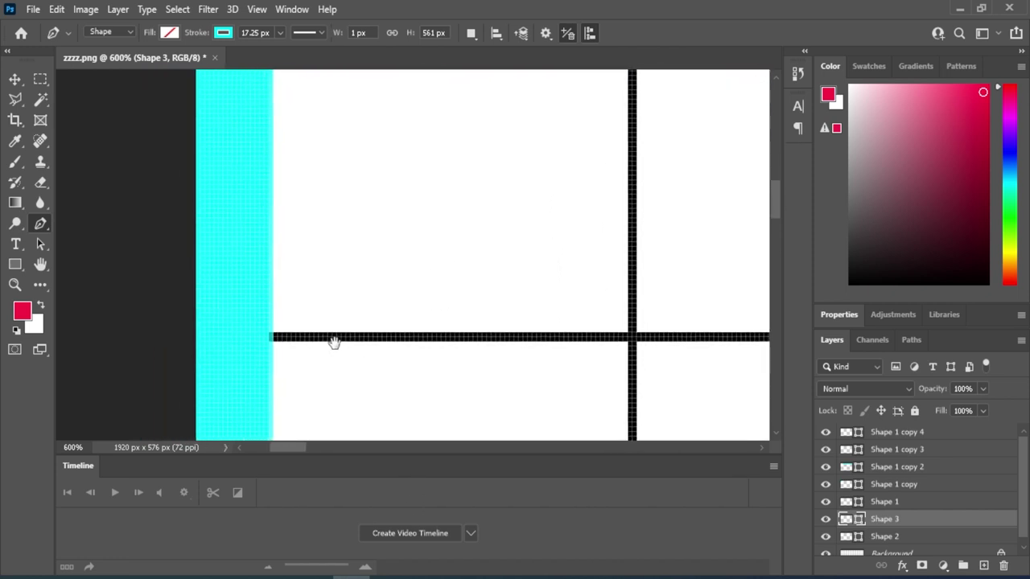
{"action": "left_click", "coordinate": [269, 339]}
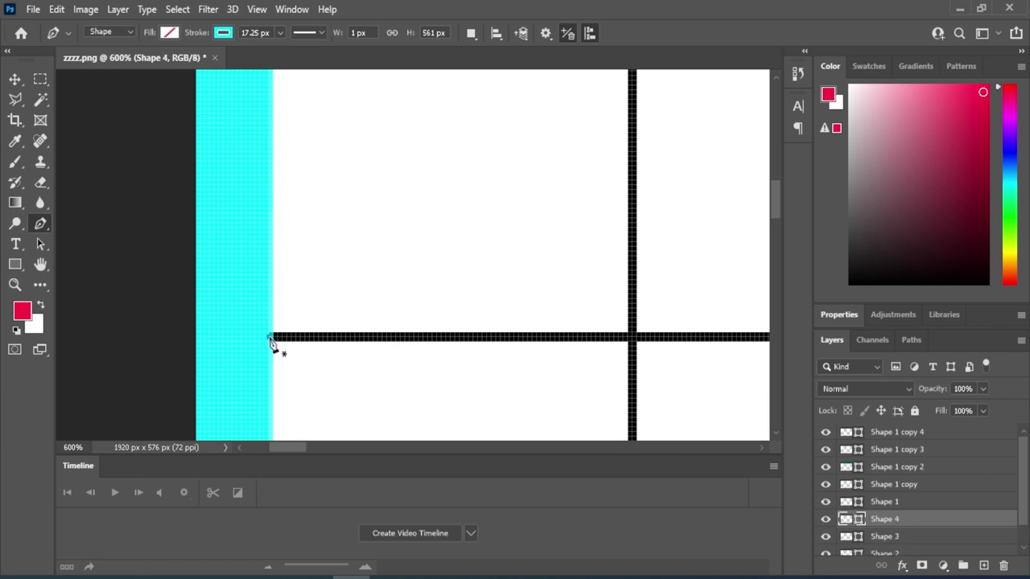
Add a segment sloping down to the third vertical grid line, about 272 px across and 28 px down.
{"action": "key", "text": "space"}
{"action": "left_click_drag", "start_coordinate": [595, 370], "coordinate": [390, 360]}
{"action": "left_click_drag", "start_coordinate": [514, 364], "coordinate": [298, 358]}
{"action": "left_click_drag", "start_coordinate": [386, 356], "coordinate": [338, 356]}
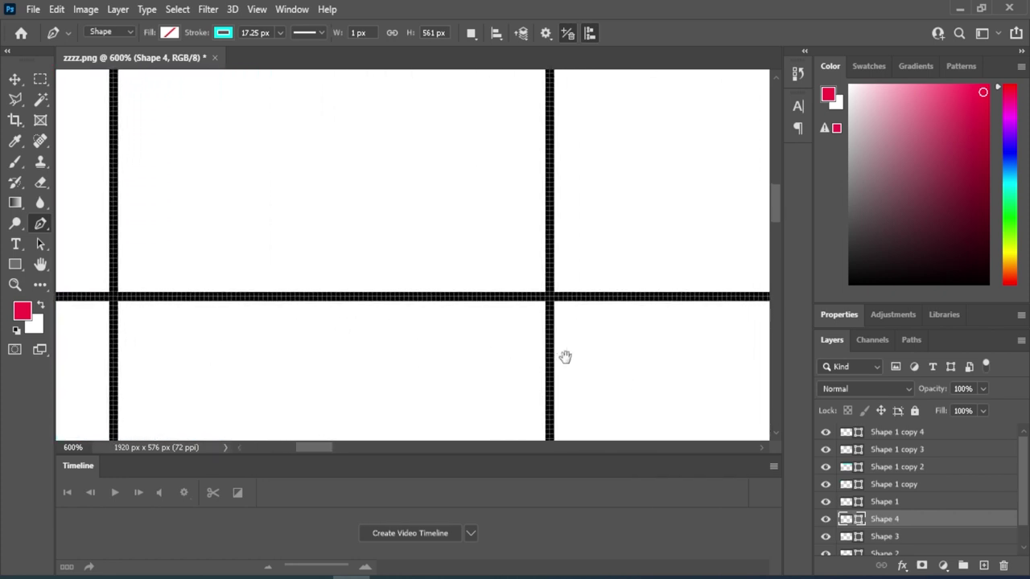
{"action": "left_click_drag", "start_coordinate": [565, 357], "coordinate": [313, 367]}
{"action": "left_click_drag", "start_coordinate": [510, 366], "coordinate": [324, 342]}
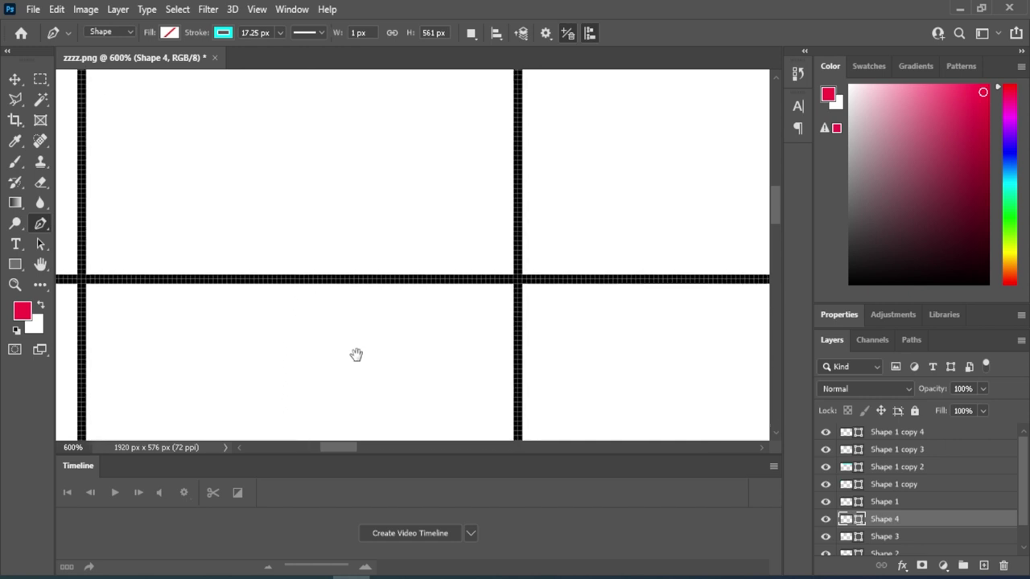
{"action": "left_click", "coordinate": [517, 413]}
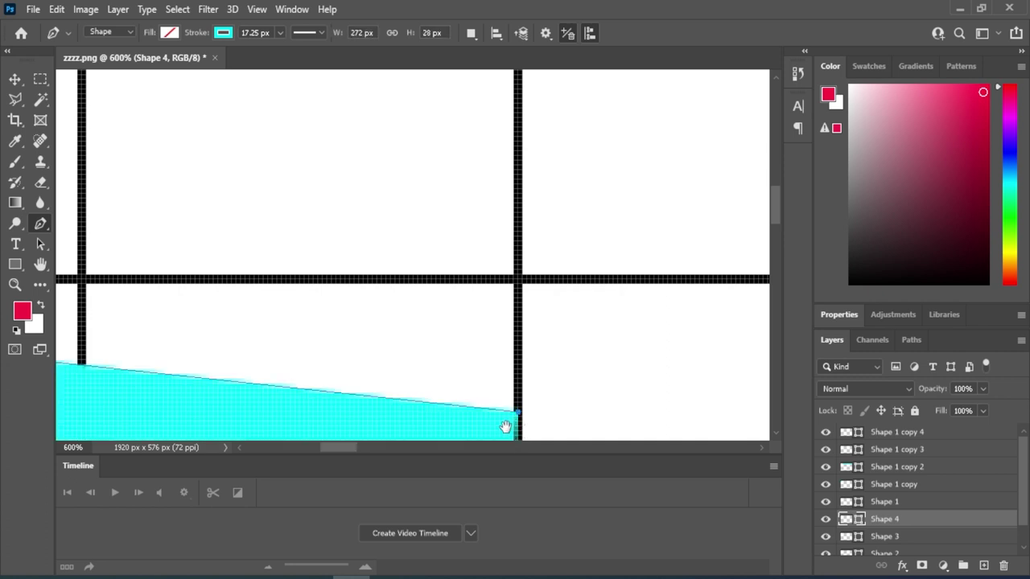
Extend the path straight down the third vertical grid line to the canvas's bottom edge, making the shape 384 px tall.
{"action": "left_click_drag", "start_coordinate": [506, 427], "coordinate": [490, 239]}
{"action": "left_click_drag", "start_coordinate": [505, 403], "coordinate": [507, 327]}
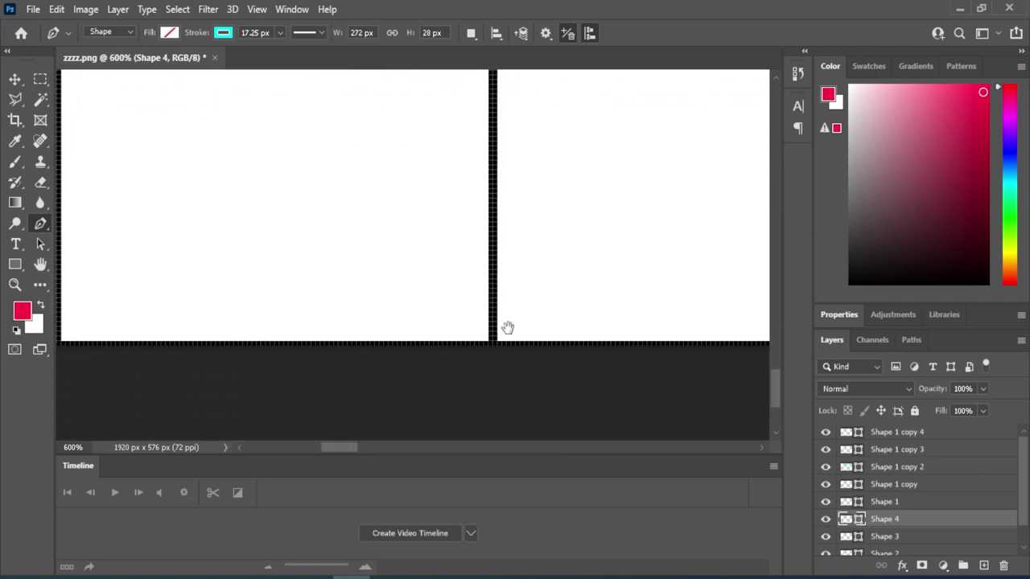
{"action": "left_click", "coordinate": [493, 347]}
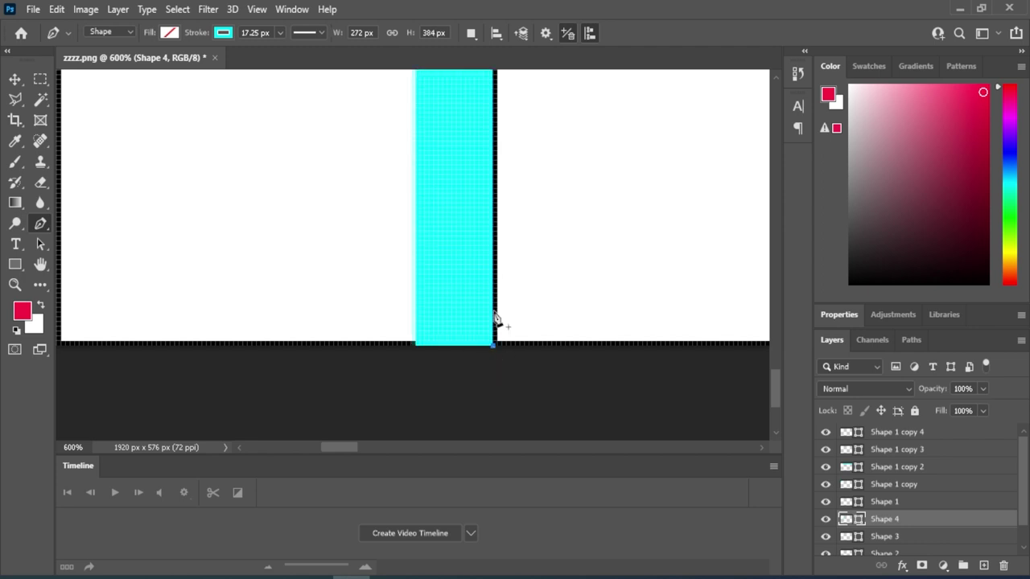
Examine how the new vertical segment aligns with the third vertical grid line along its length.
{"action": "key", "text": "ctrl+plus"}
{"action": "key", "text": "ctrl+plus"}
{"action": "key", "text": "ctrl+plus"}
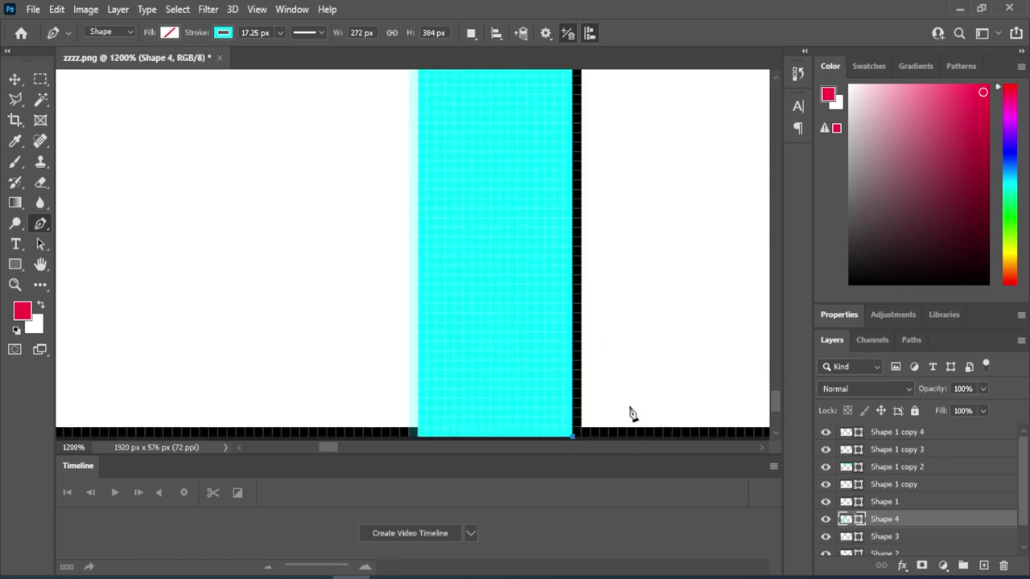
{"action": "left_click_drag", "start_coordinate": [576, 315], "coordinate": [585, 269]}
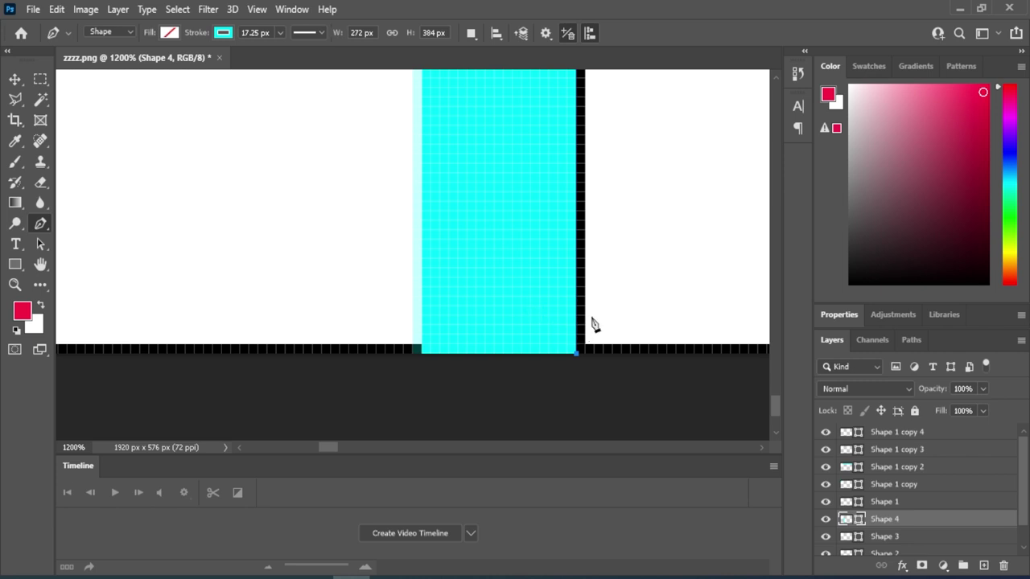
{"action": "left_click_drag", "start_coordinate": [568, 202], "coordinate": [542, 361]}
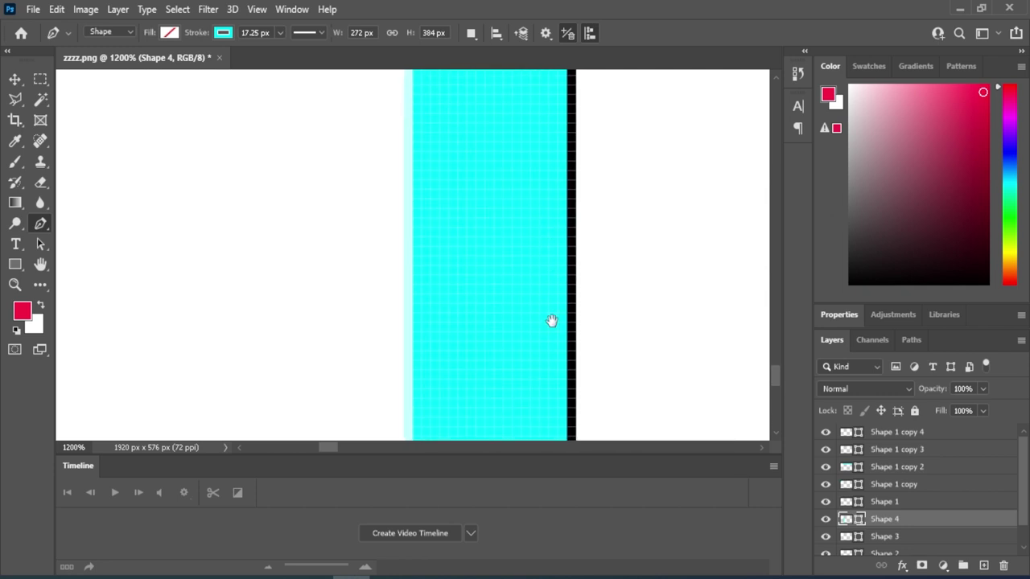
{"action": "scroll", "coordinate": [552, 322], "scroll_direction": "up", "scroll_amount": 3}
{"action": "scroll", "coordinate": [534, 296], "scroll_direction": "up", "scroll_amount": 2}
{"action": "scroll", "coordinate": [519, 313], "scroll_direction": "right", "scroll_amount": 1}
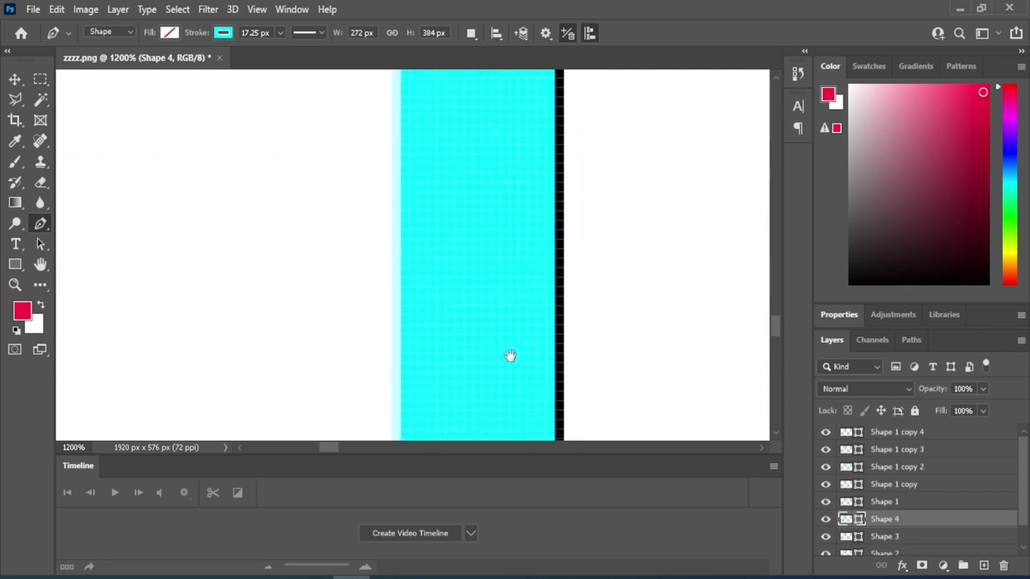
{"action": "scroll", "coordinate": [510, 356], "scroll_direction": "down", "scroll_amount": 3}
{"action": "scroll", "coordinate": [497, 373], "scroll_direction": "up", "scroll_amount": 2}
{"action": "left_click_drag", "start_coordinate": [505, 346], "coordinate": [514, 412]}
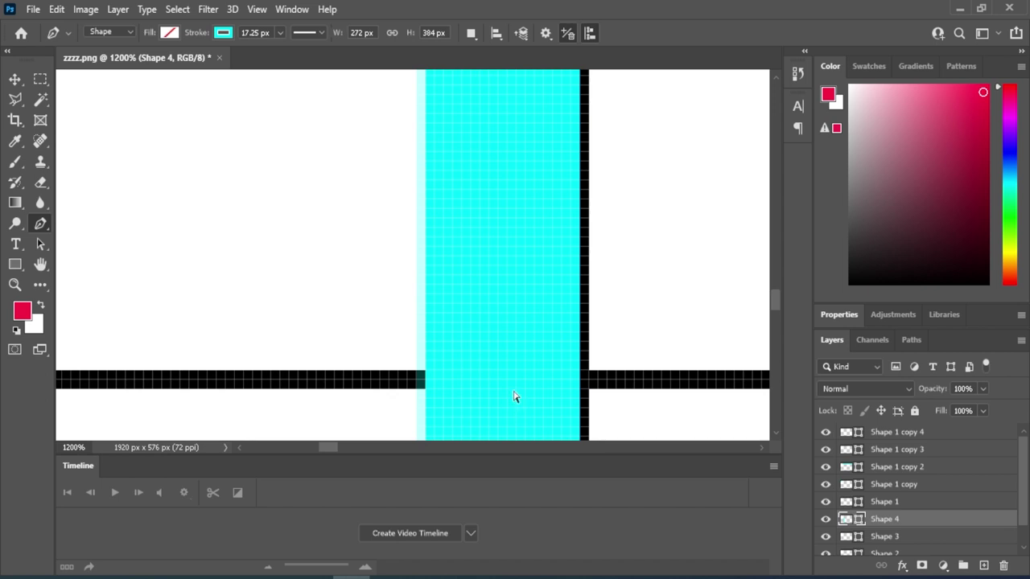
{"action": "key", "text": "ctrl+minus"}
{"action": "key", "text": "ctrl+minus"}
{"action": "key", "text": "ctrl+minus"}
{"action": "key", "text": "ctrl+minus"}
{"action": "key", "text": "ctrl+minus"}
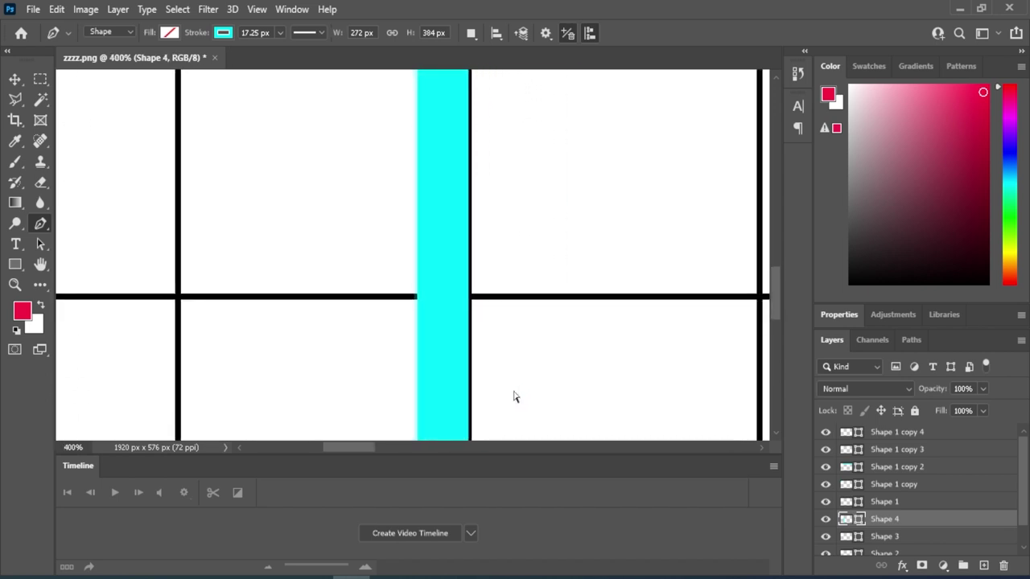
{"action": "key", "text": "ctrl+minus"}
{"action": "key", "text": "ctrl+minus"}
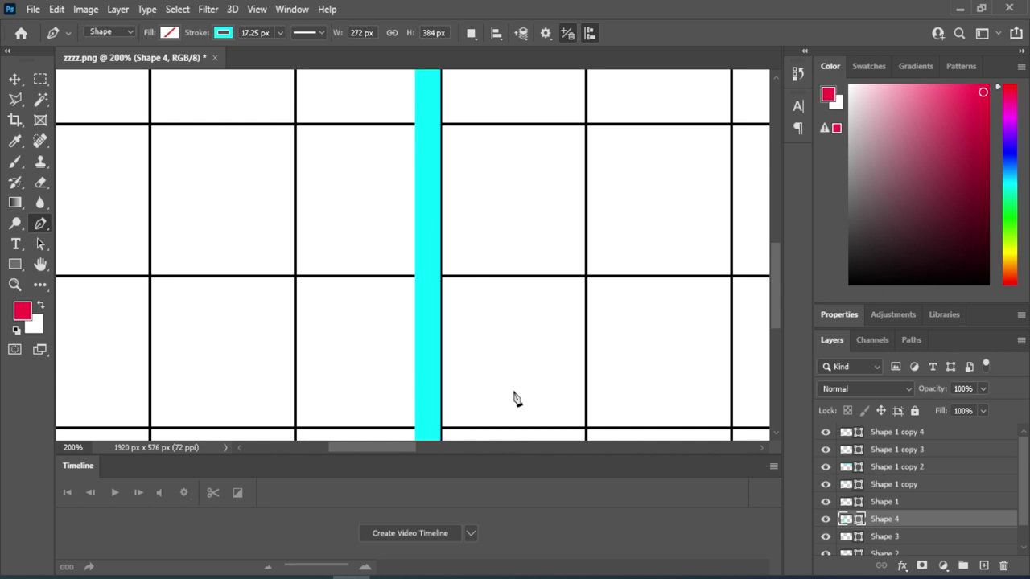
Finish the bent line's path and switch to the Move tool.
{"action": "left_click_drag", "start_coordinate": [358, 271], "coordinate": [425, 380]}
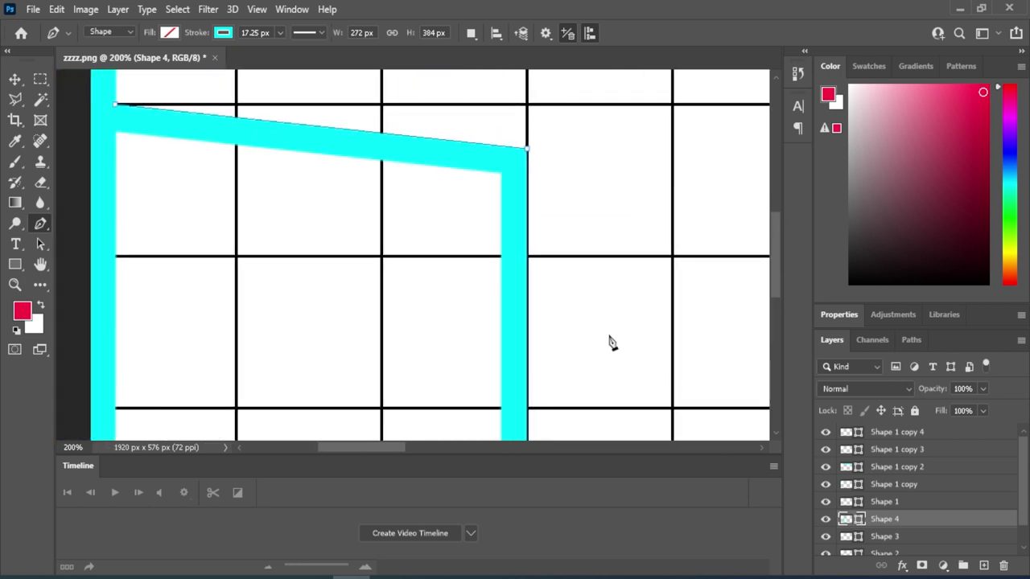
{"action": "key", "text": "Escape"}
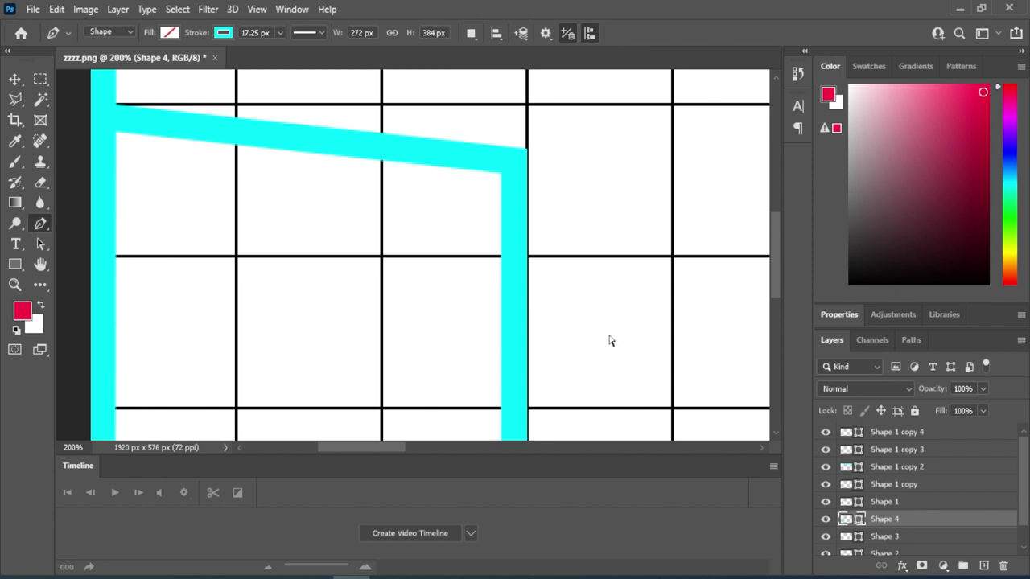
{"action": "key", "text": "ctrl+minus"}
{"action": "key", "text": "ctrl+minus"}
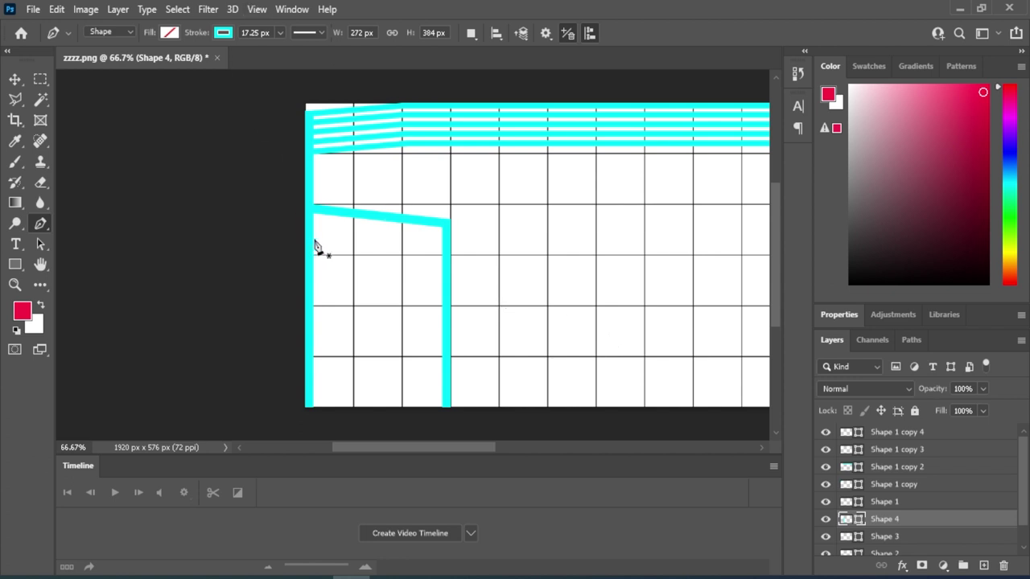
{"action": "left_click", "coordinate": [15, 78]}
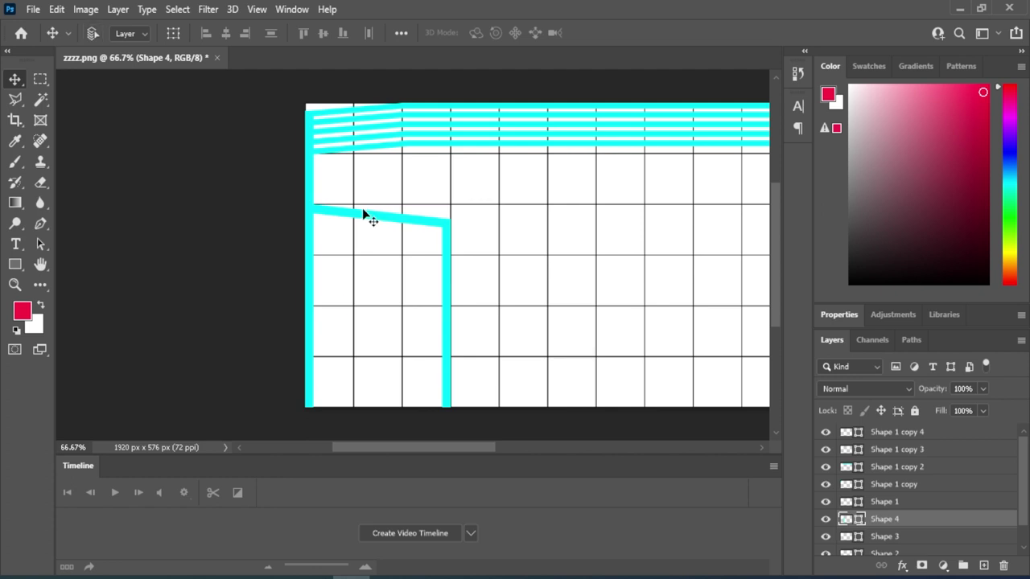
Duplicate the bent panel line and place the copy inside the original, with its top about 229 px below the canvas's top edge.
{"action": "key", "text": "ctrl"}
{"action": "left_click", "coordinate": [363, 262], "text": "ctrl"}
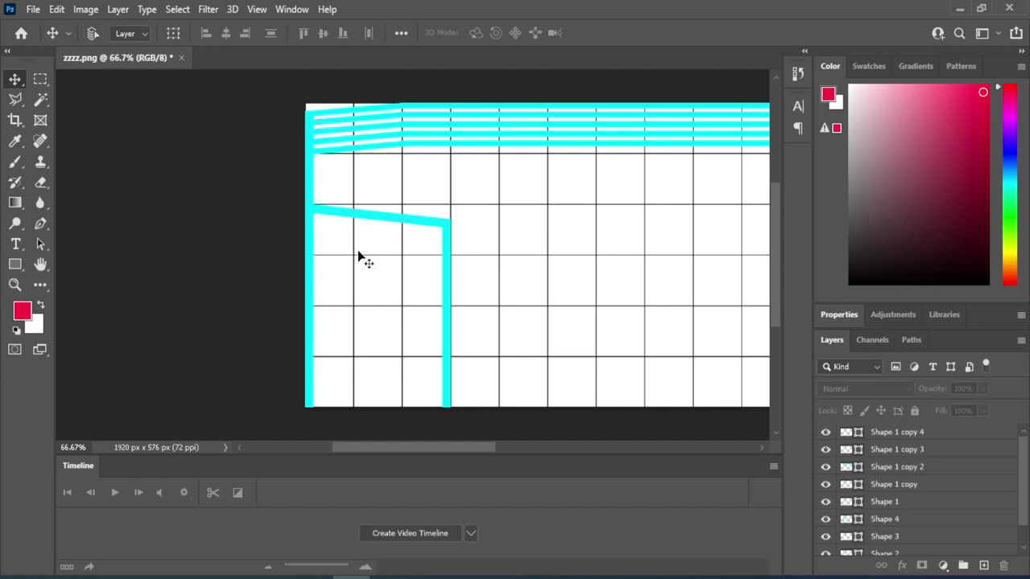
{"action": "key", "text": "ctrl+v"}
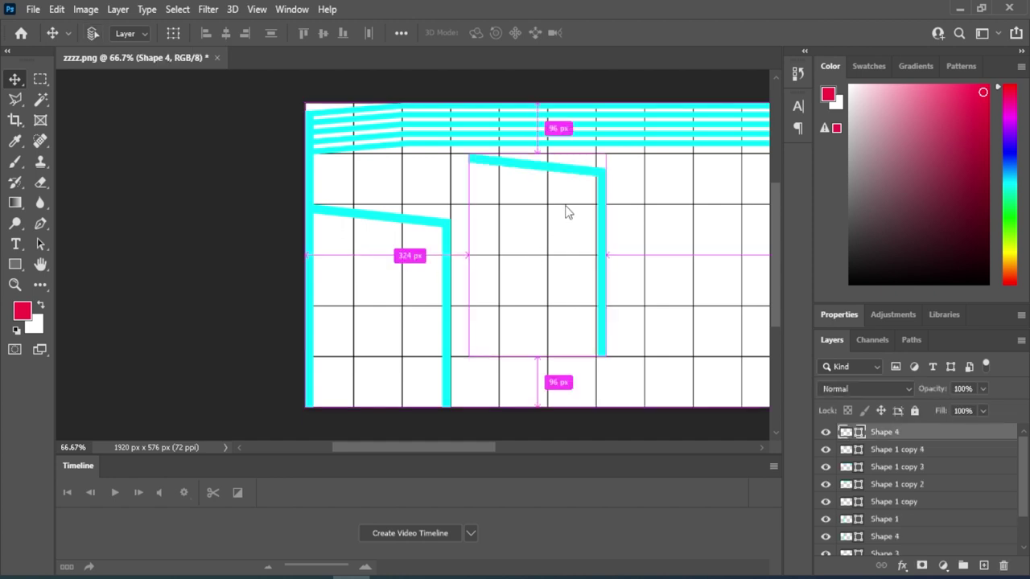
{"action": "left_click_drag", "start_coordinate": [572, 170], "coordinate": [394, 243]}
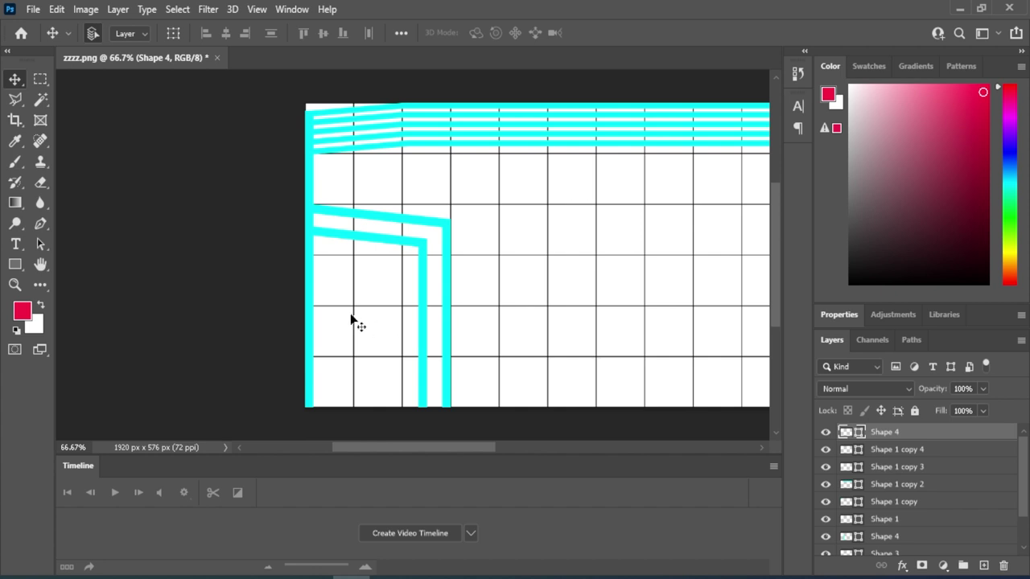
Paste a second copy of the bent line, nest it inside the previous copy and nudge it left to even the spacing.
{"action": "key", "text": "ctrl"}
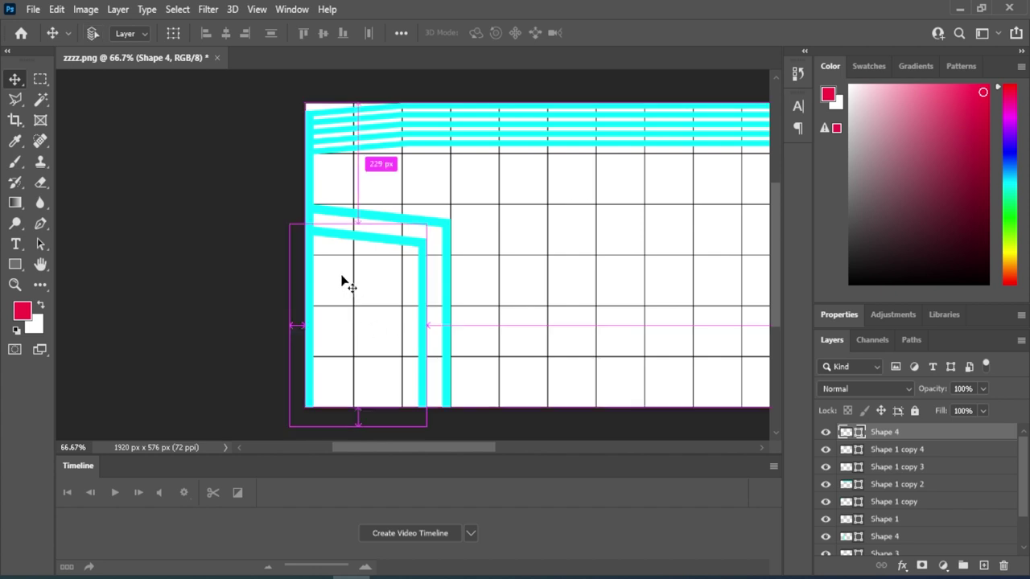
{"action": "key", "text": "ctrl+v"}
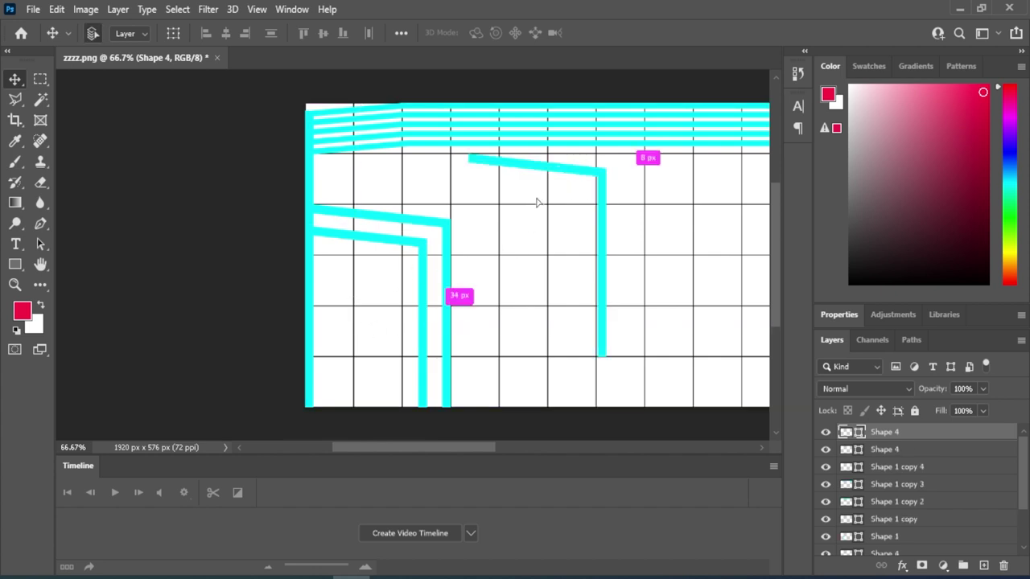
{"action": "left_click_drag", "start_coordinate": [567, 167], "coordinate": [359, 256]}
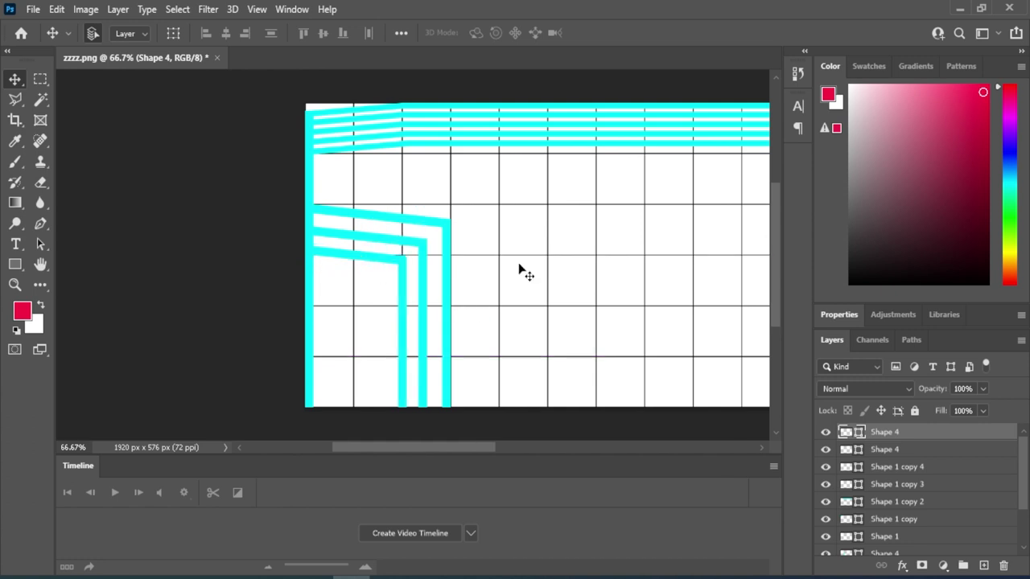
{"action": "key", "text": "Left"}
{"action": "key", "text": "Left"}
{"action": "key", "text": "Left"}
{"action": "key", "text": "Left"}
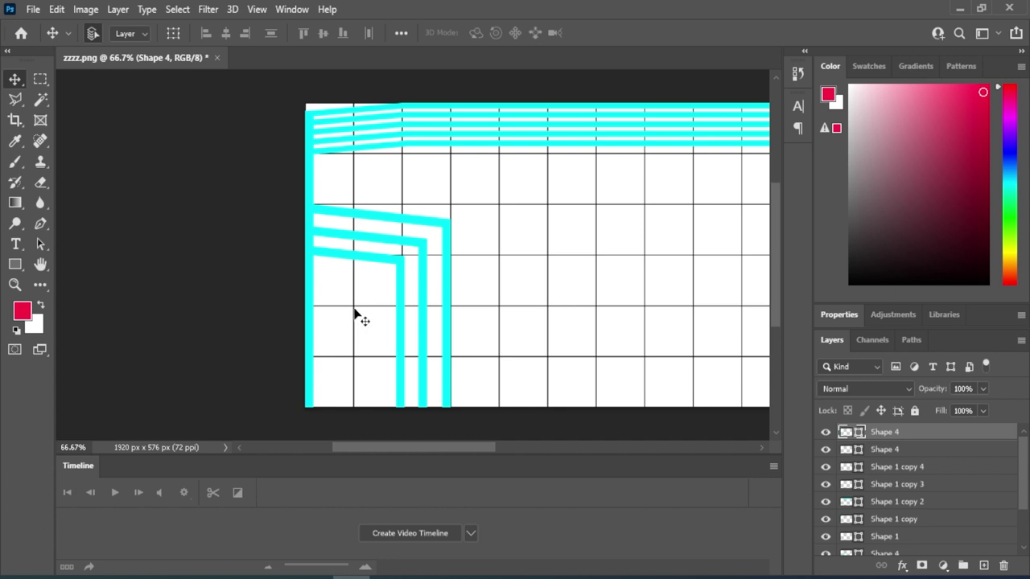
Paste a third copy of the bent line as the innermost one and fine-tune its position to match the other gaps.
{"action": "key", "text": "ctrl"}
{"action": "key", "text": "ctrl+v"}
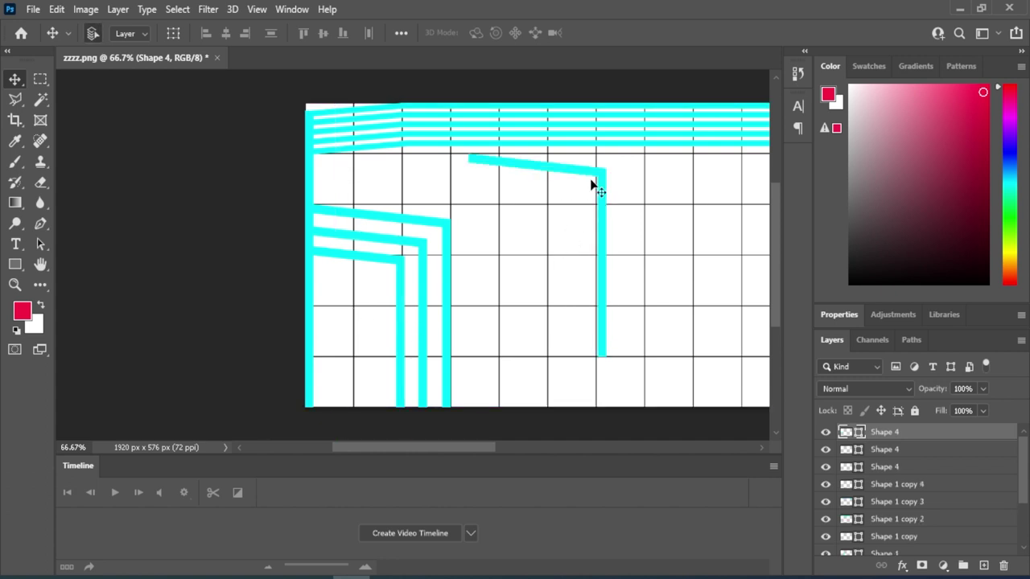
{"action": "left_click_drag", "start_coordinate": [593, 176], "coordinate": [365, 284]}
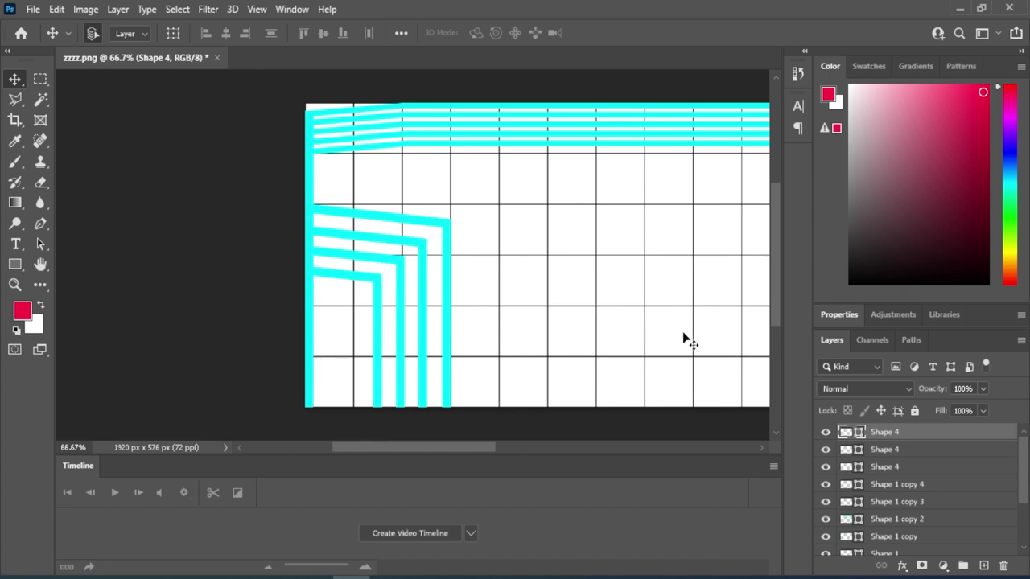
{"action": "key", "text": "shift+Down"}
{"action": "key", "text": "shift+Up"}
{"action": "key", "text": "shift+Down"}
{"action": "key", "text": "shift+Left"}
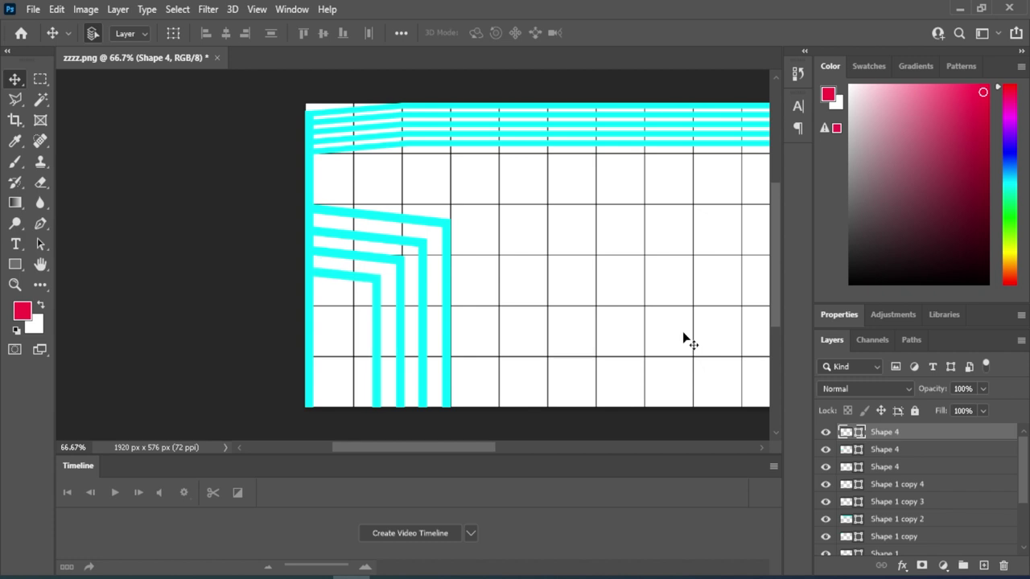
{"action": "key", "text": "shift+Down"}
Select all four nested bent lines, copy them and paste the set near the canvas's right end.
{"action": "left_click_drag", "start_coordinate": [472, 203], "coordinate": [336, 341]}
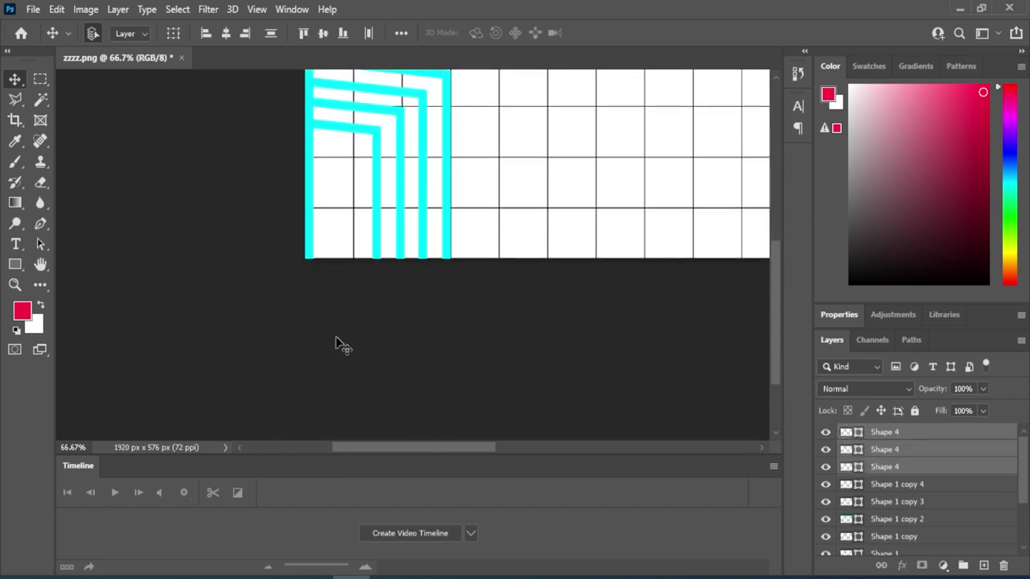
{"action": "right_click", "coordinate": [374, 171]}
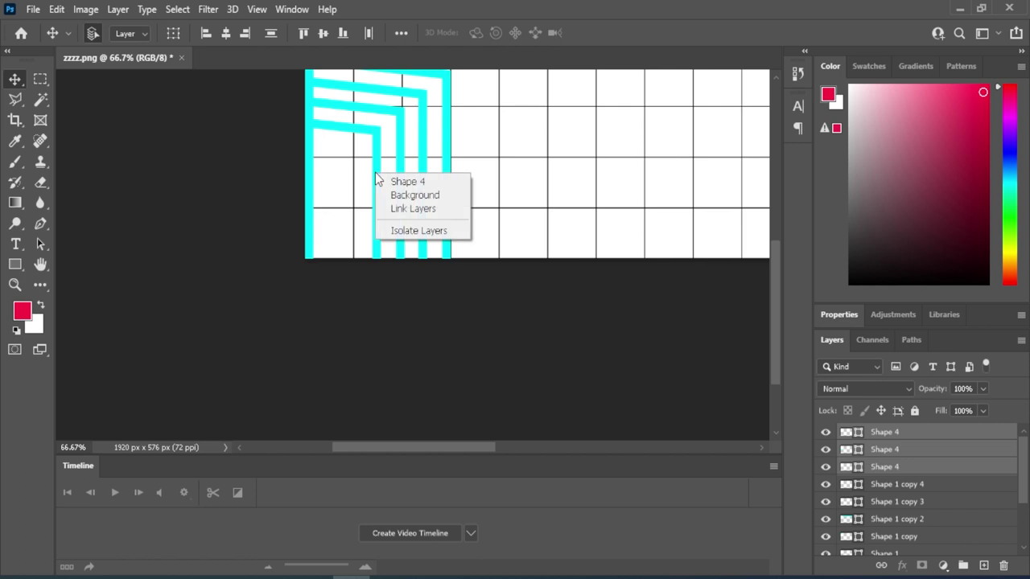
{"action": "left_click", "coordinate": [375, 164]}
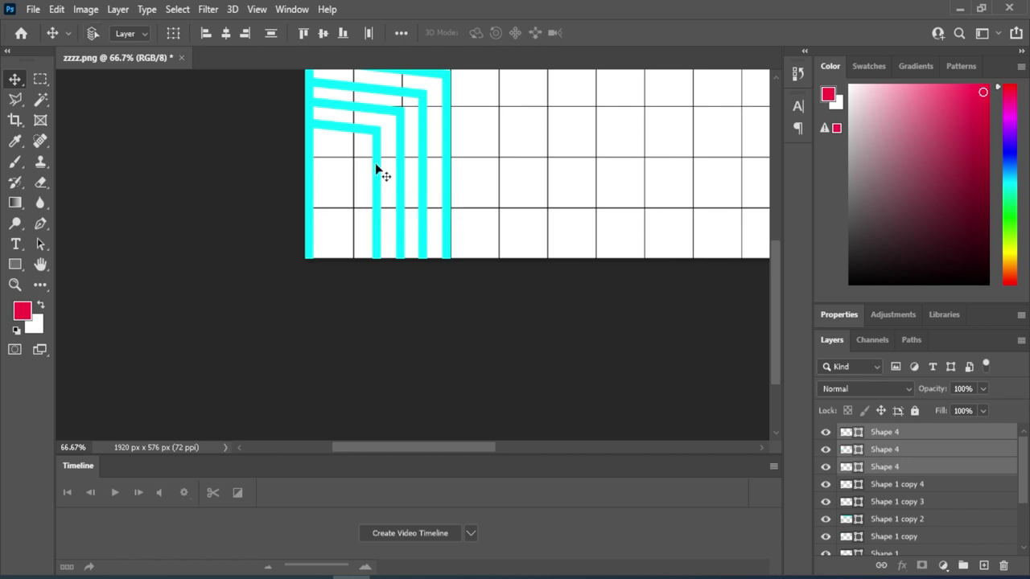
{"action": "key", "text": "ctrl"}
{"action": "left_click_drag", "start_coordinate": [684, 256], "coordinate": [453, 324]}
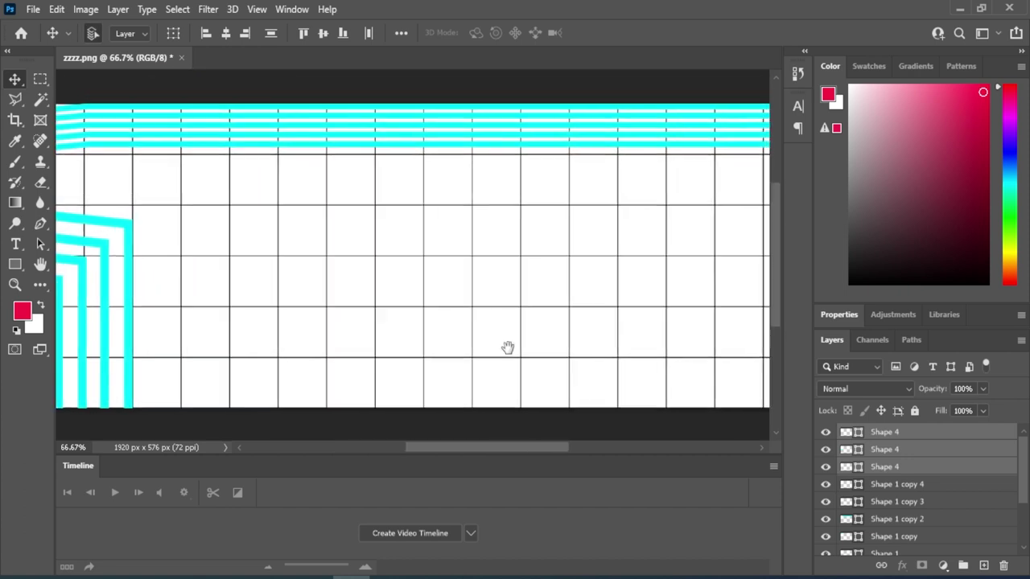
{"action": "left_click_drag", "start_coordinate": [507, 349], "coordinate": [345, 338]}
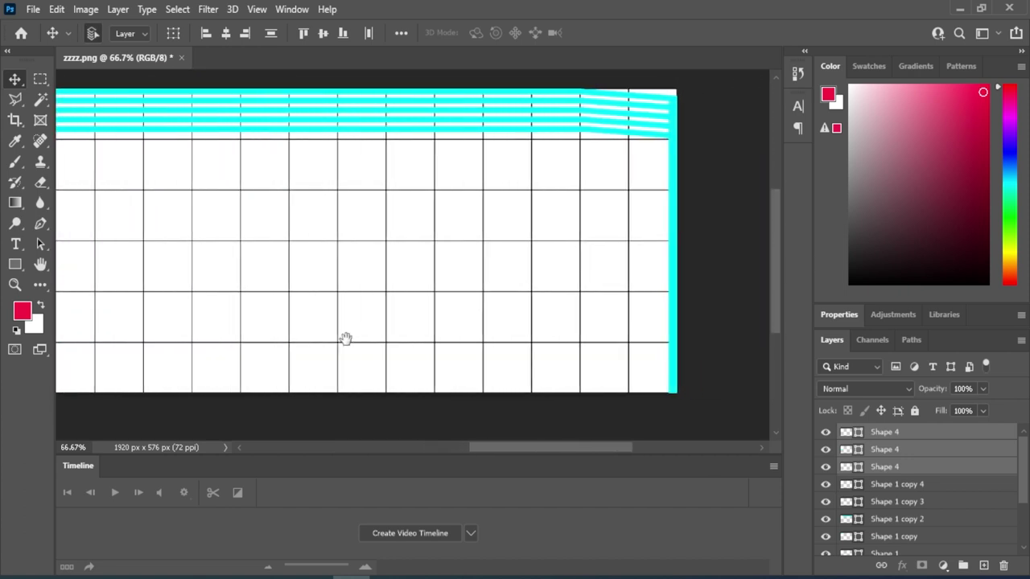
{"action": "left_click", "coordinate": [578, 321]}
{"action": "key", "text": "ctrl+v"}
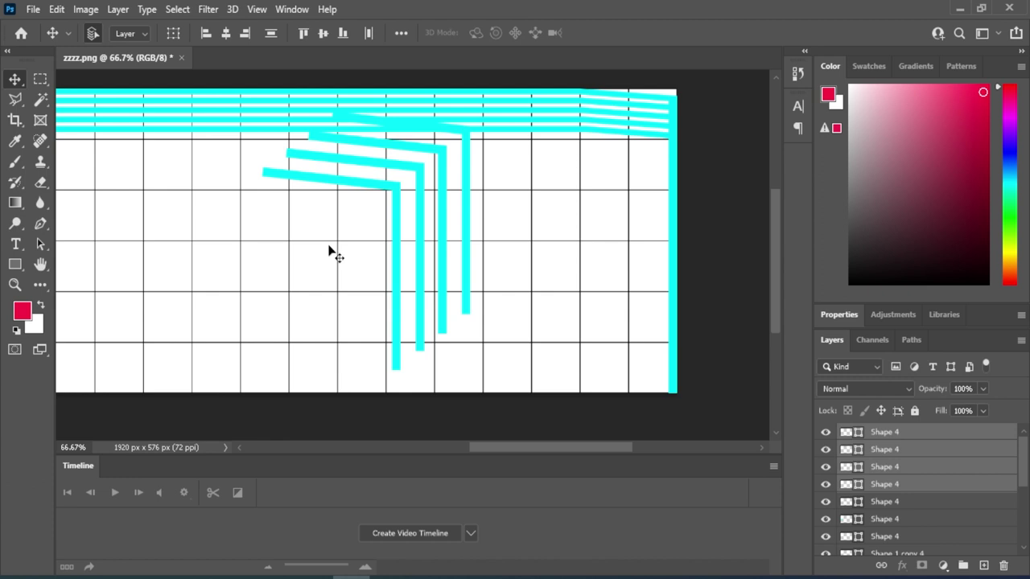
Flip the pasted bent lines horizontally and move them against the right side line, down to the canvas's bottom edge.
{"action": "key", "text": "ctrl"}
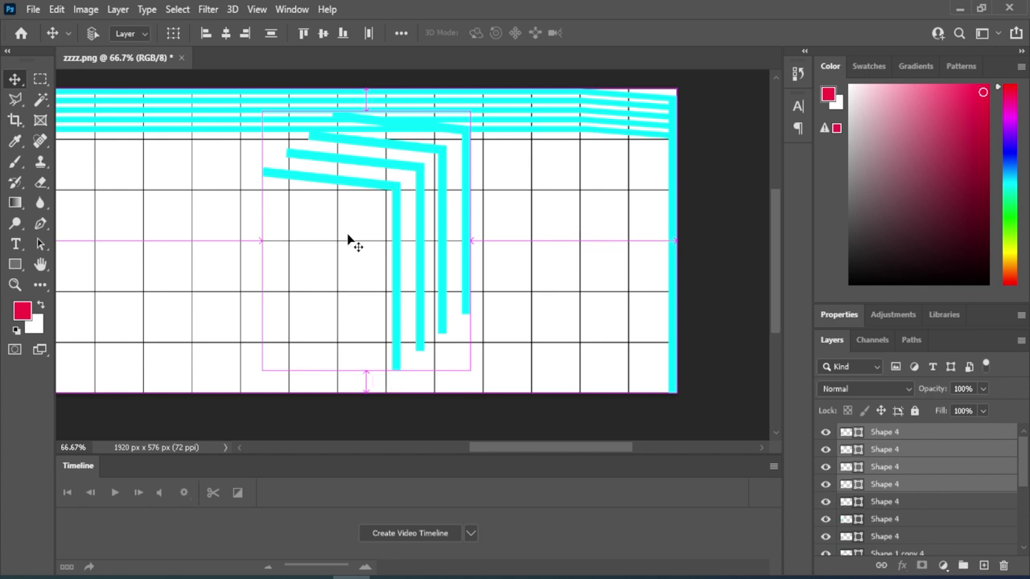
{"action": "key", "text": "ctrl+t"}
{"action": "right_click", "coordinate": [345, 241]}
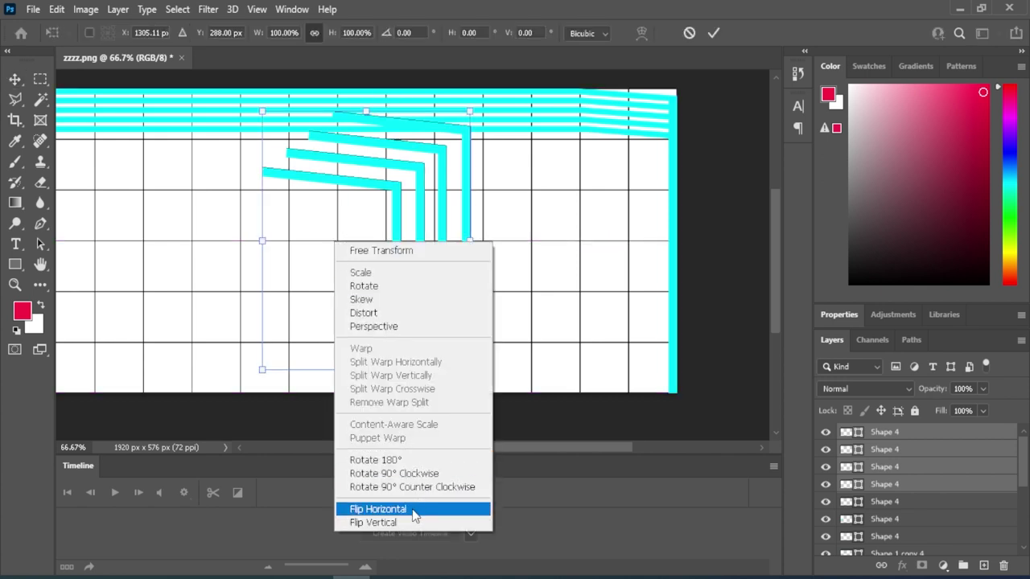
{"action": "left_click", "coordinate": [378, 509]}
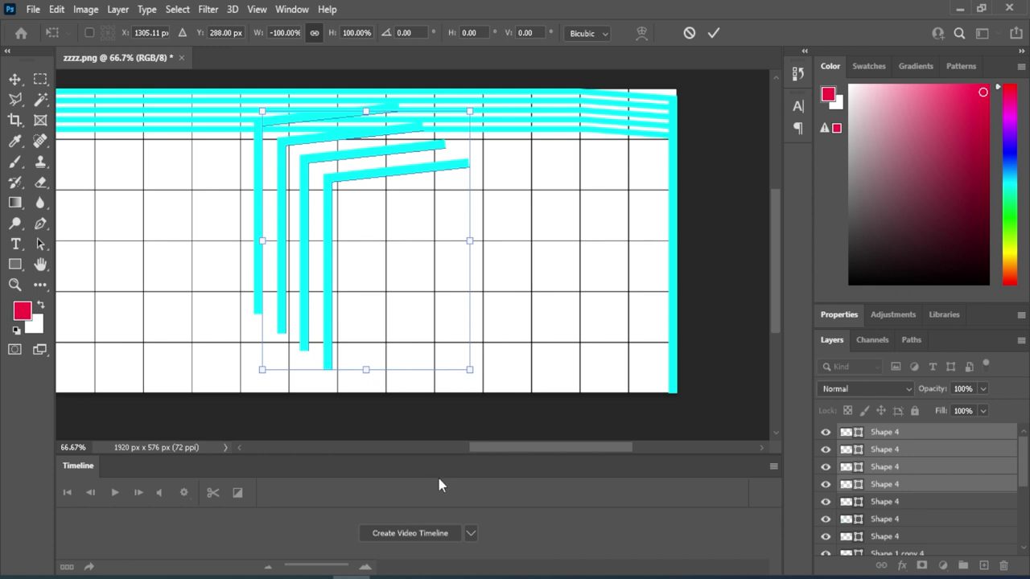
{"action": "left_click_drag", "start_coordinate": [356, 239], "coordinate": [621, 330]}
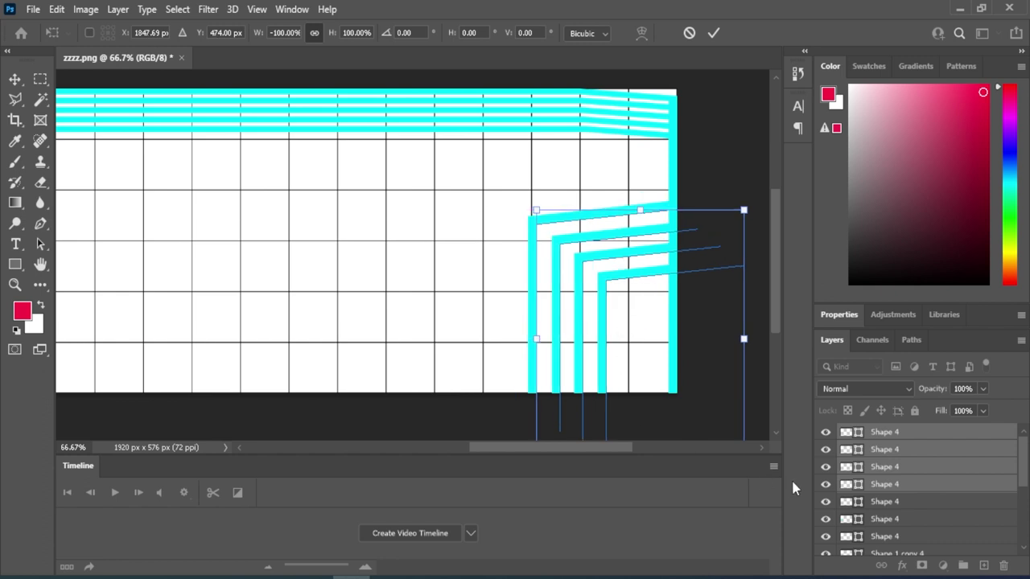
Nudge the mirrored bent lines right to X 1854.69 px, aligning the outermost vertical with the third grid line from the right.
{"action": "key", "text": "ctrl+plus"}
{"action": "key", "text": "ctrl+plus"}
{"action": "key", "text": "ctrl+plus"}
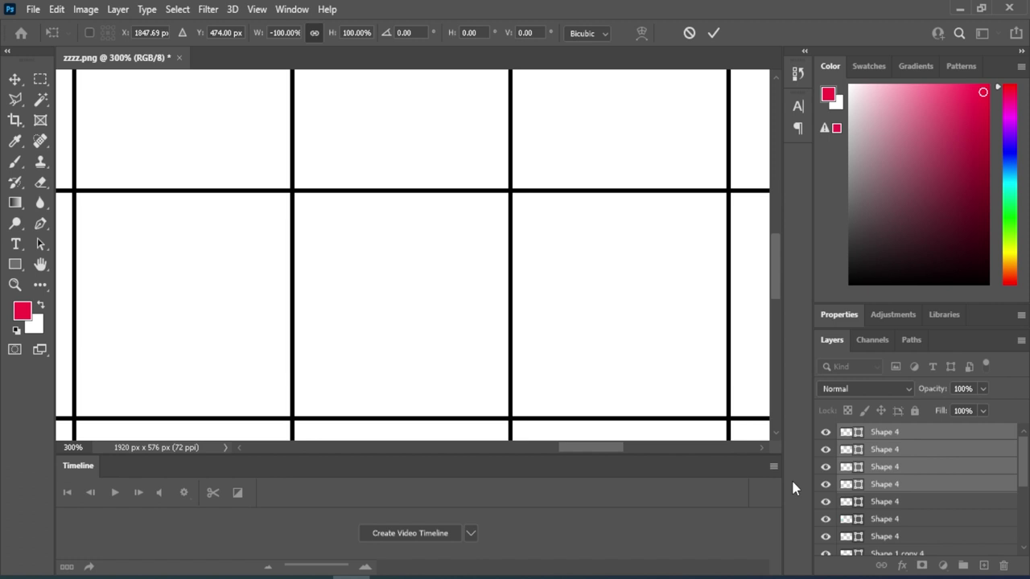
{"action": "left_click_drag", "start_coordinate": [713, 356], "coordinate": [358, 349]}
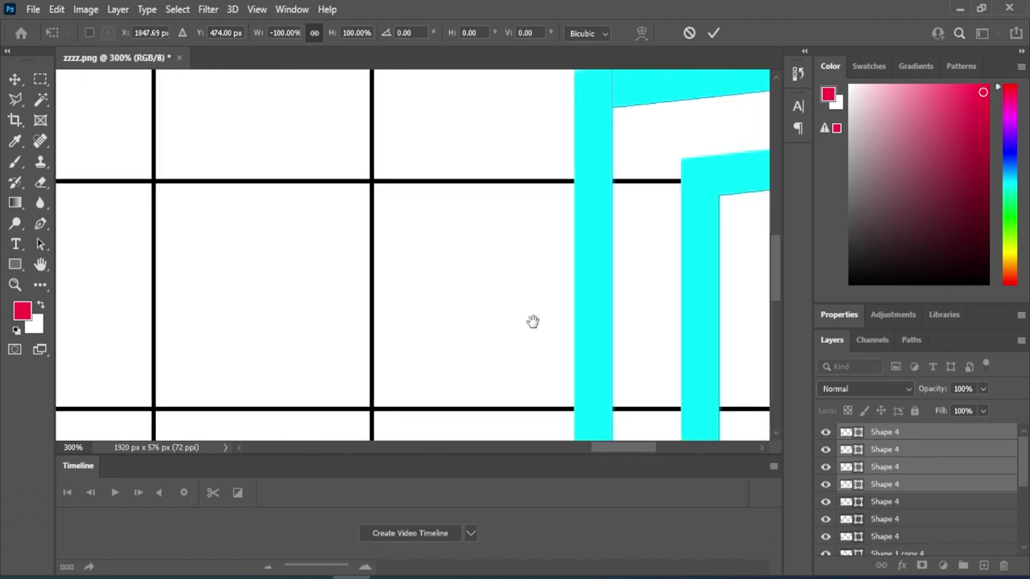
{"action": "left_click_drag", "start_coordinate": [533, 320], "coordinate": [382, 383]}
{"action": "left_click_drag", "start_coordinate": [512, 344], "coordinate": [432, 365]}
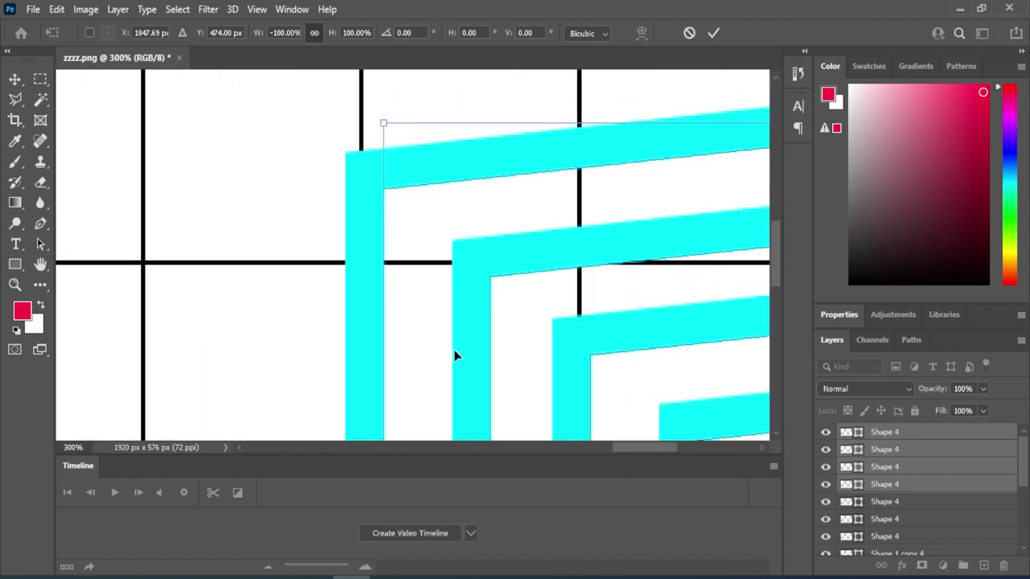
{"action": "key", "text": "Right"}
{"action": "key", "text": "Right"}
{"action": "key", "text": "Right"}
{"action": "key", "text": "Right"}
{"action": "key", "text": "Right"}
{"action": "key", "text": "Right"}
{"action": "key", "text": "Right"}
{"action": "key", "text": "Right"}
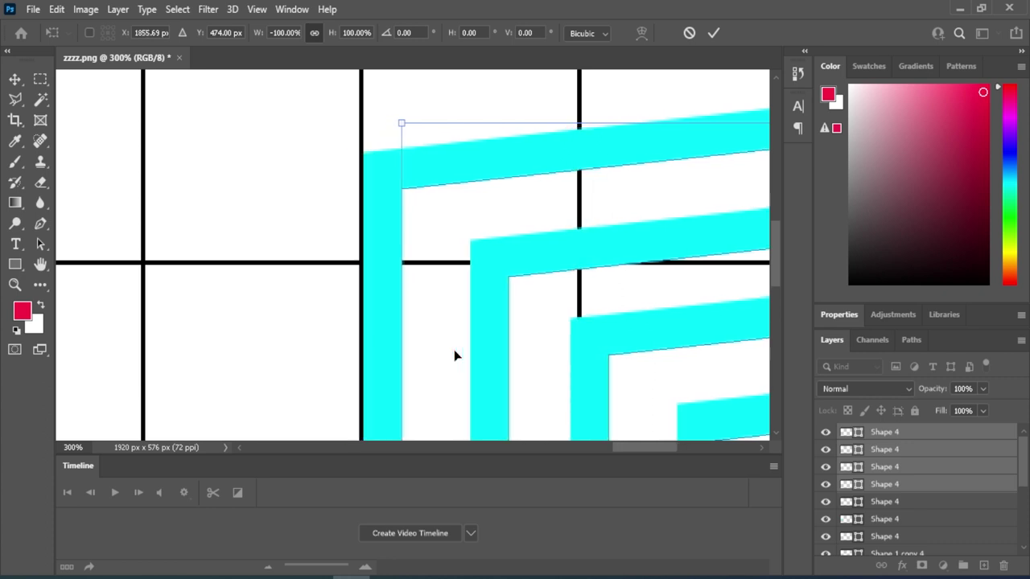
{"action": "key", "text": "Left"}
Raise the mirrored bent lines to Y 452 px so the uppermost meets the right side line at the horizontal grid line, and apply the transformation.
{"action": "key", "text": "ctrl+plus"}
{"action": "key", "text": "ctrl+plus"}
{"action": "key", "text": "ctrl+plus"}
{"action": "key", "text": "ctrl+plus"}
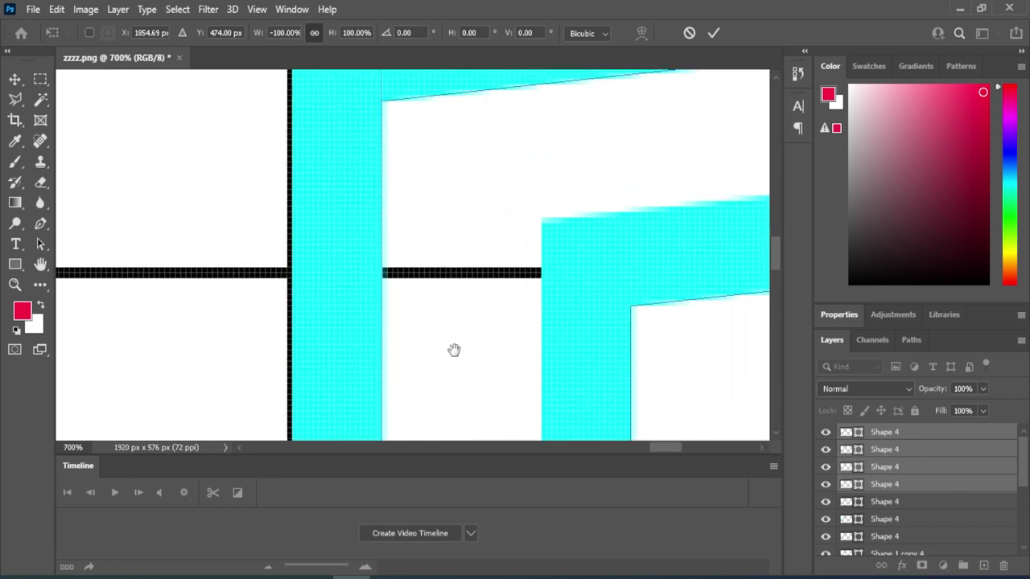
{"action": "left_click_drag", "start_coordinate": [503, 215], "coordinate": [470, 421]}
{"action": "left_click_drag", "start_coordinate": [650, 354], "coordinate": [351, 534]}
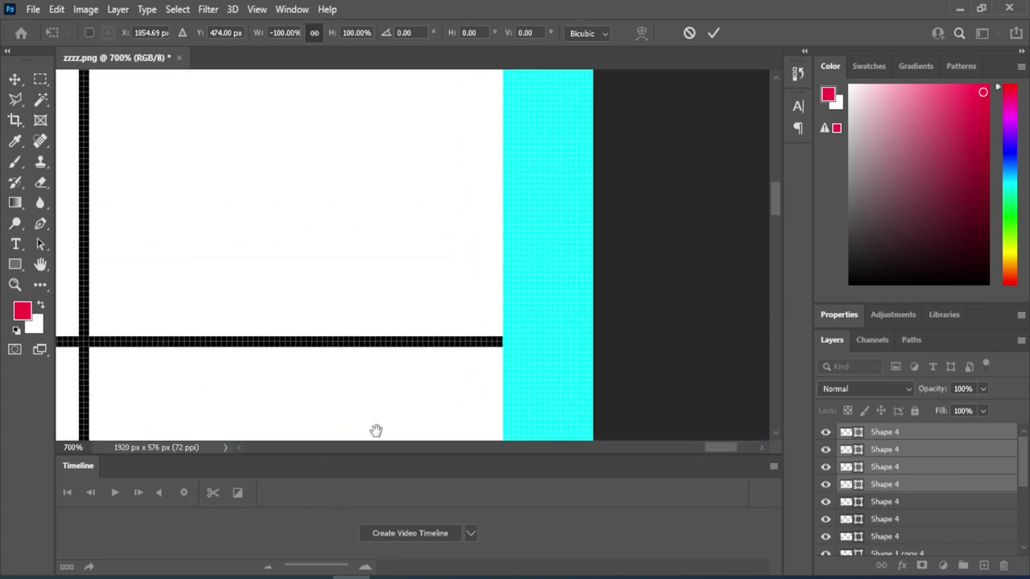
{"action": "left_click_drag", "start_coordinate": [375, 430], "coordinate": [409, 243]}
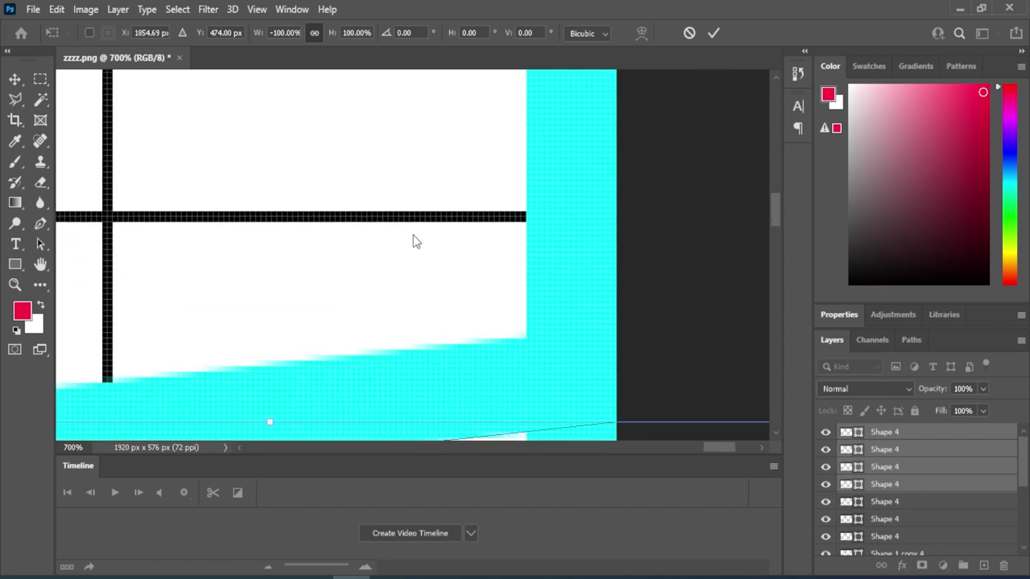
{"action": "key", "text": "Up"}
{"action": "key", "text": "Up"}
{"action": "key", "text": "Up"}
{"action": "key", "text": "Up"}
{"action": "key", "text": "Up"}
{"action": "key", "text": "Up"}
{"action": "key", "text": "Up"}
{"action": "key", "text": "Up"}
{"action": "key", "text": "Up"}
{"action": "key", "text": "Up"}
{"action": "key", "text": "Up"}
{"action": "key", "text": "Up"}
{"action": "key", "text": "Up"}
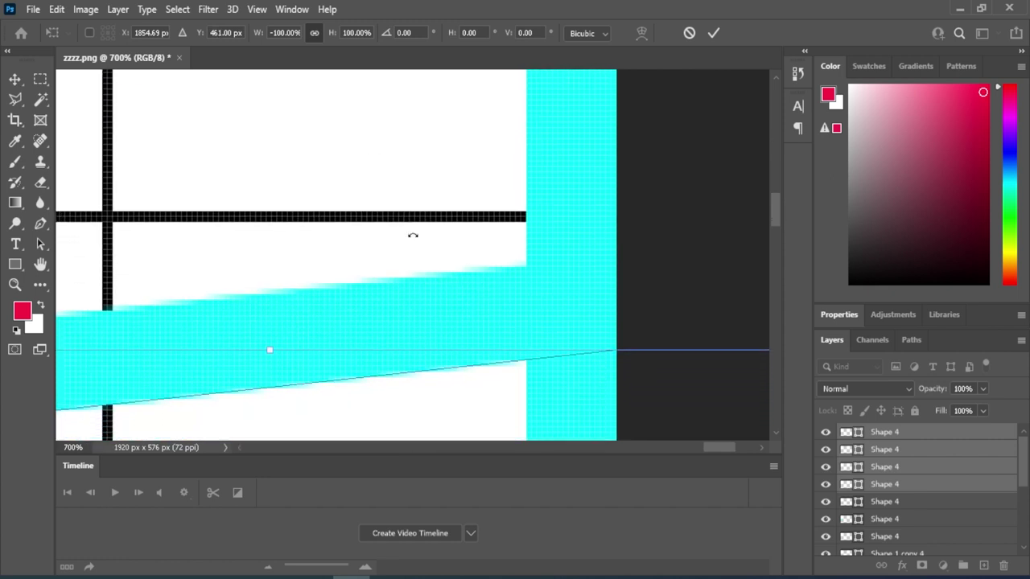
{"action": "key", "text": "Up"}
{"action": "key", "text": "Up"}
{"action": "key", "text": "Up"}
{"action": "key", "text": "Up"}
{"action": "key", "text": "Up"}
{"action": "key", "text": "Up"}
{"action": "key", "text": "Up"}
{"action": "key", "text": "Up"}
{"action": "key", "text": "Up"}
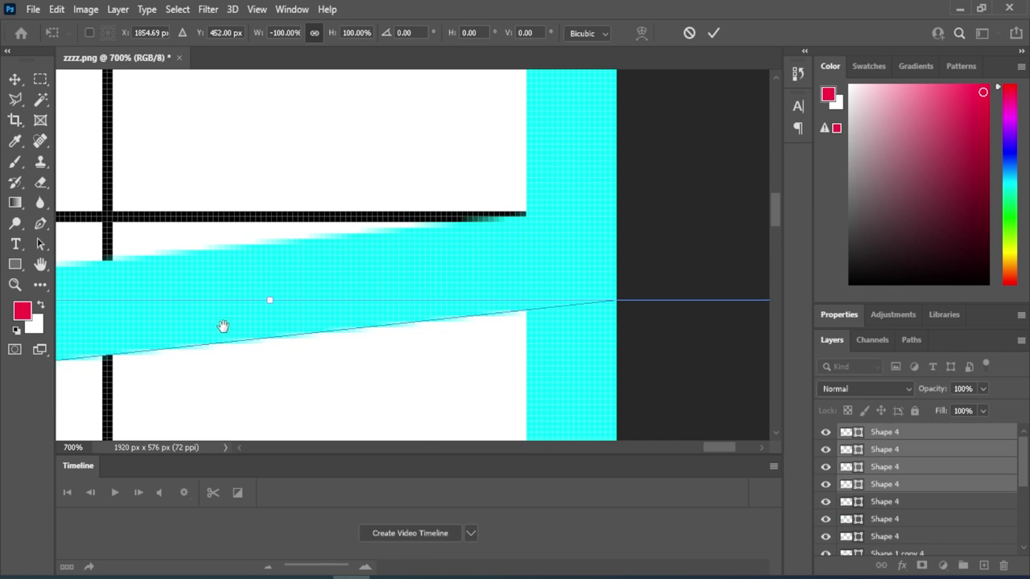
{"action": "left_click_drag", "start_coordinate": [169, 326], "coordinate": [682, 284]}
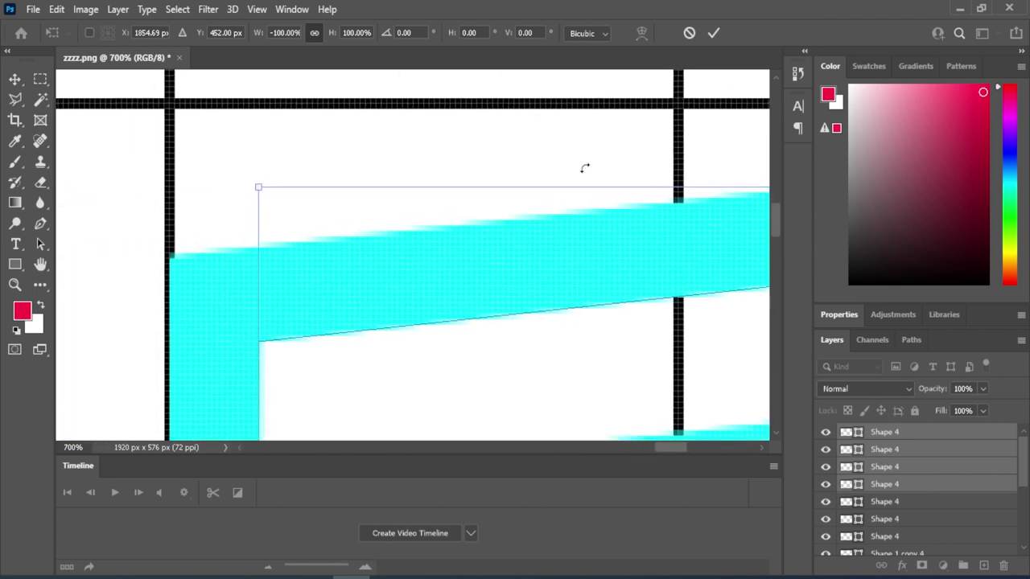
{"action": "key", "text": "Return"}
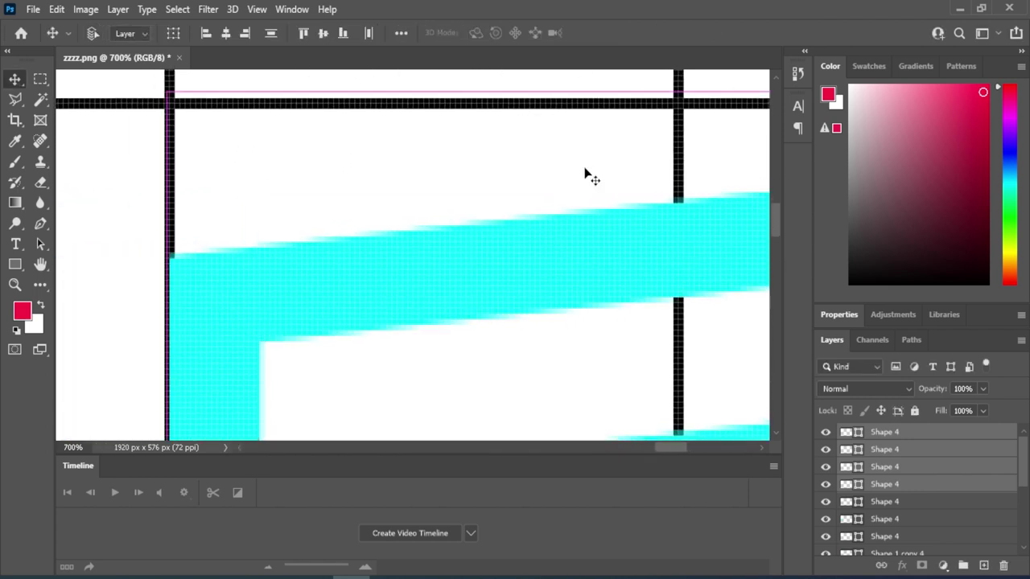
Examine the whole design, comparing the mirrored right panel with the left panel across the canvas.
{"action": "key", "text": "ctrl+minus"}
{"action": "key", "text": "ctrl+minus"}
{"action": "key", "text": "ctrl+minus"}
{"action": "key", "text": "ctrl+minus"}
{"action": "key", "text": "ctrl+minus"}
{"action": "key", "text": "ctrl+minus"}
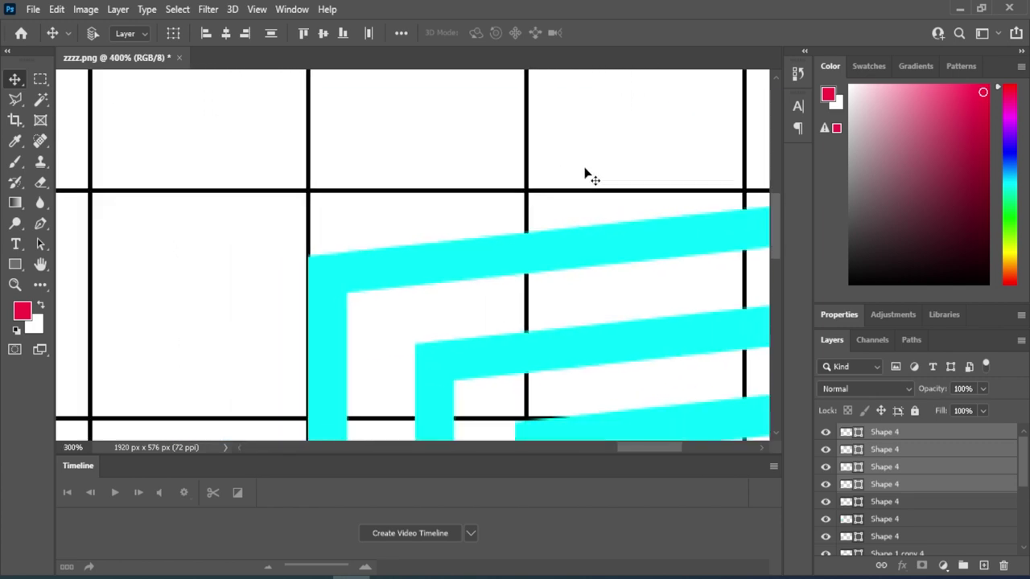
{"action": "key", "text": "ctrl+minus"}
{"action": "key", "text": "ctrl+minus"}
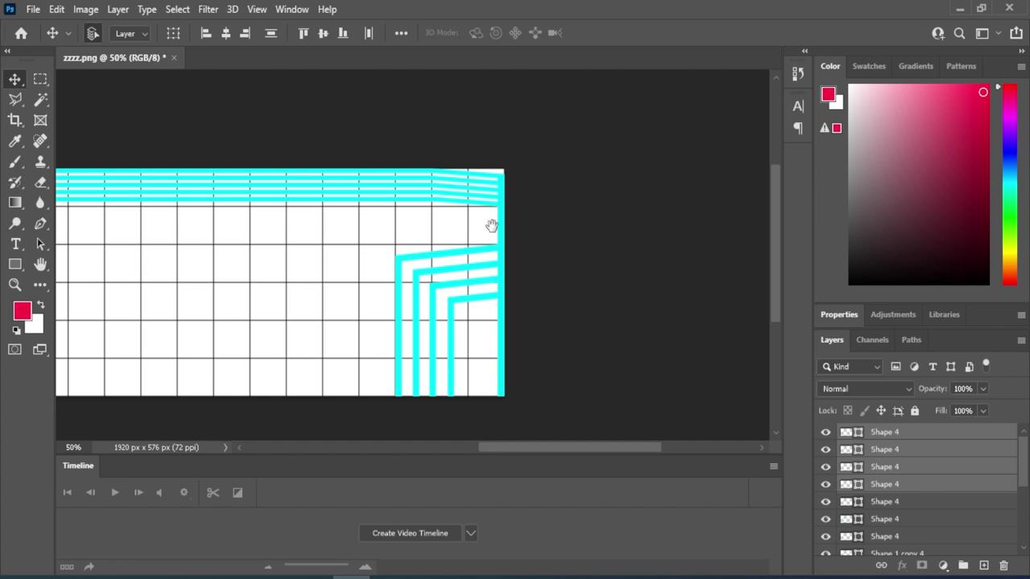
{"action": "left_click_drag", "start_coordinate": [278, 314], "coordinate": [497, 293]}
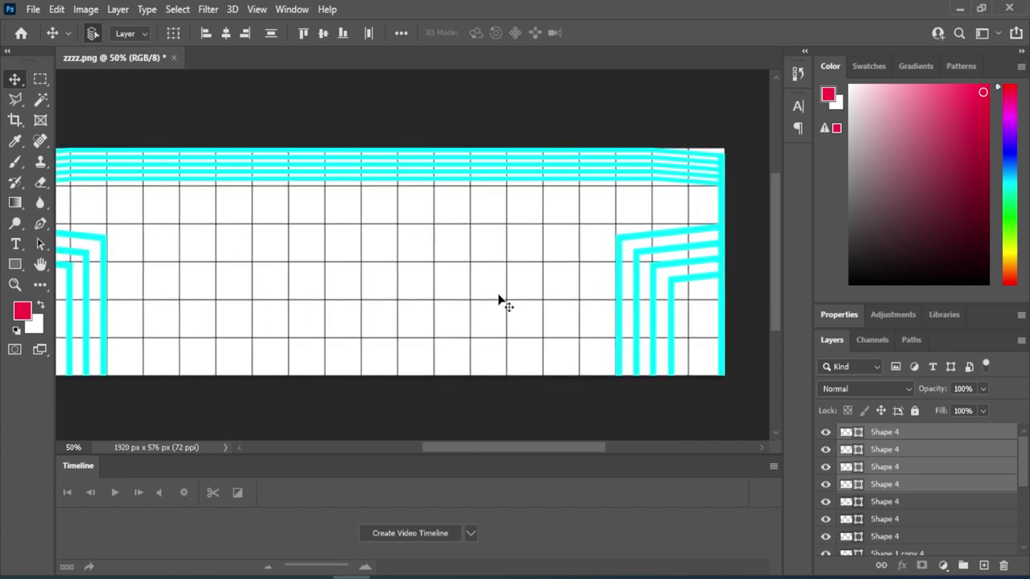
{"action": "key", "text": "ctrl+minus"}
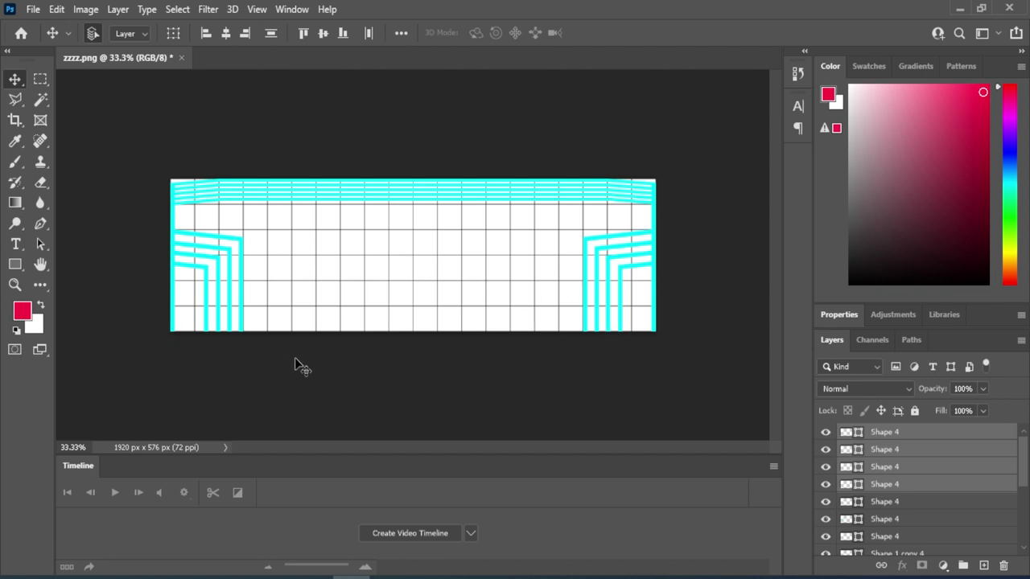
Draw a vertical Pen-tool line along the first interior vertical grid line, from the lowest top stripe to the left panel's uppermost bent line.
{"action": "left_click", "coordinate": [898, 503]}
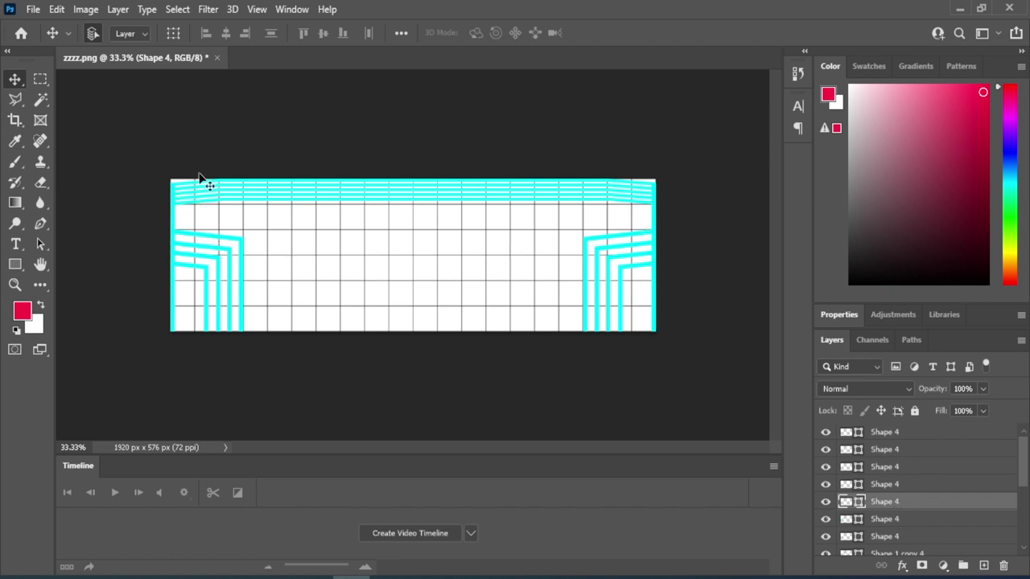
{"action": "key", "text": "ctrl+plus"}
{"action": "key", "text": "ctrl+plus"}
{"action": "key", "text": "ctrl+plus"}
{"action": "key", "text": "ctrl+plus"}
{"action": "key", "text": "ctrl+plus"}
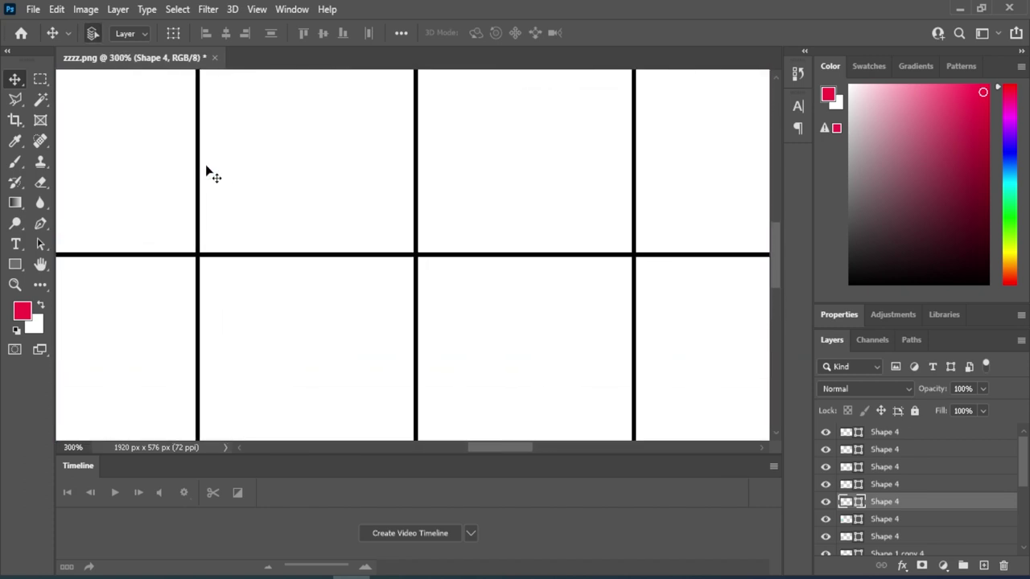
{"action": "left_click_drag", "start_coordinate": [179, 216], "coordinate": [638, 284]}
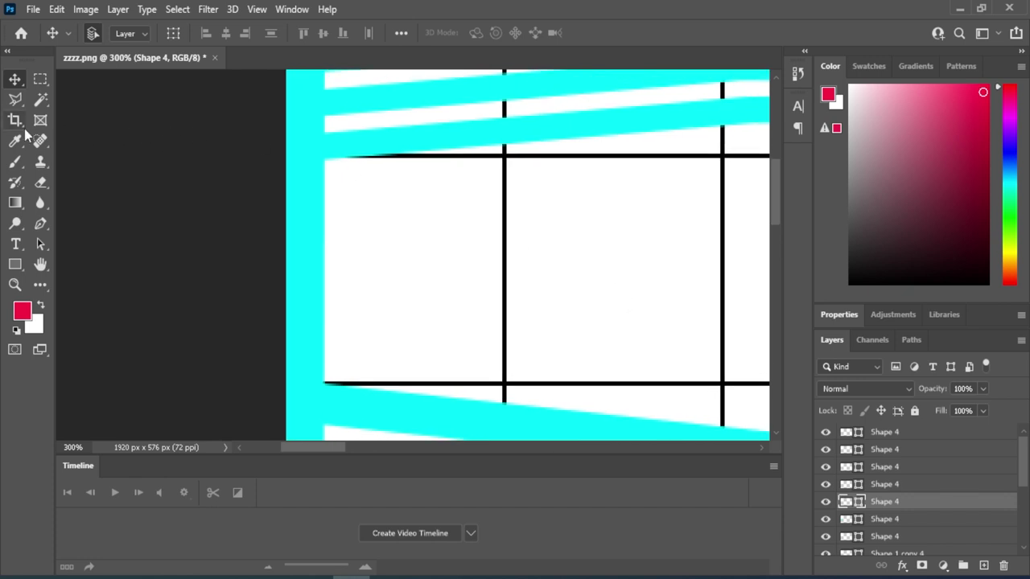
{"action": "left_click", "coordinate": [41, 224]}
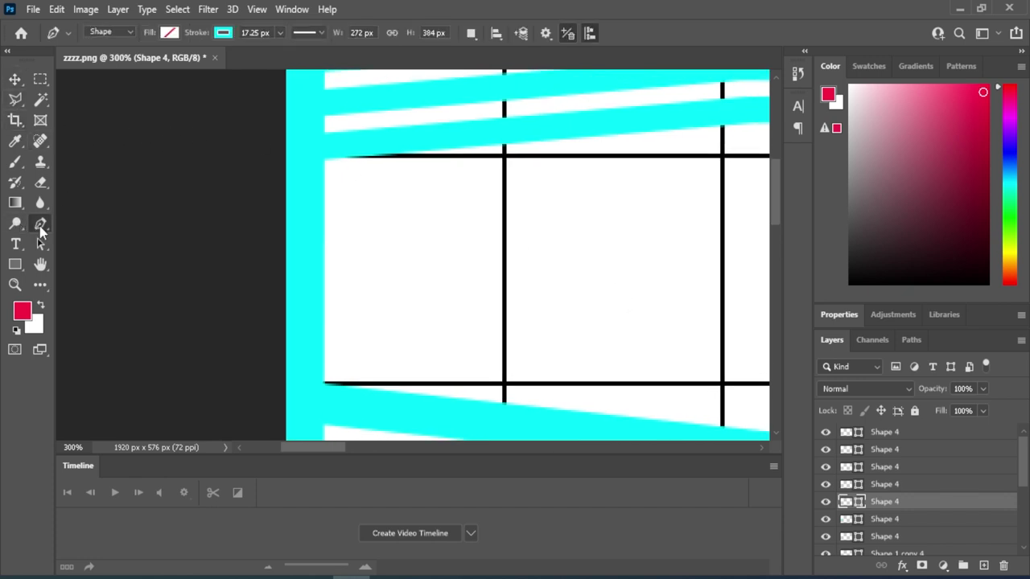
{"action": "left_click", "coordinate": [74, 230]}
{"action": "left_click", "coordinate": [505, 407]}
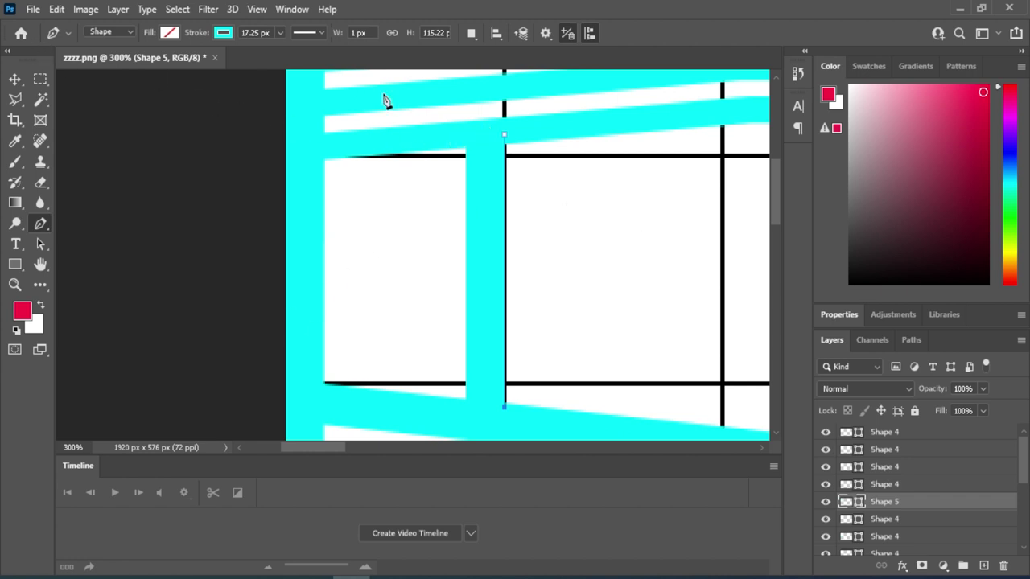
Thin the new vertical line's stroke to 6.35 px and finish the path.
{"action": "left_click", "coordinate": [281, 32]}
{"action": "left_click_drag", "start_coordinate": [282, 50], "coordinate": [267, 56]}
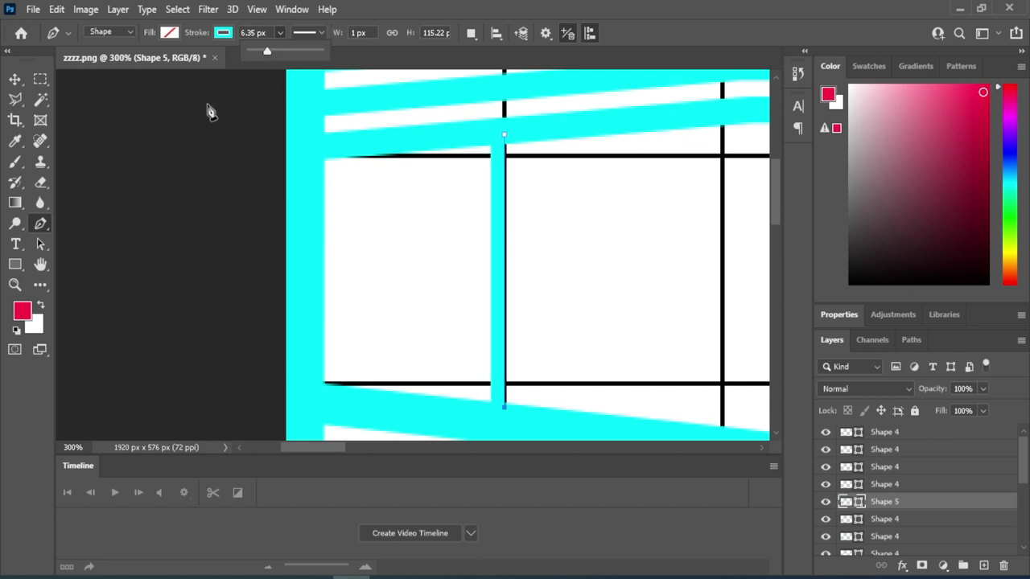
{"action": "left_click", "coordinate": [207, 111]}
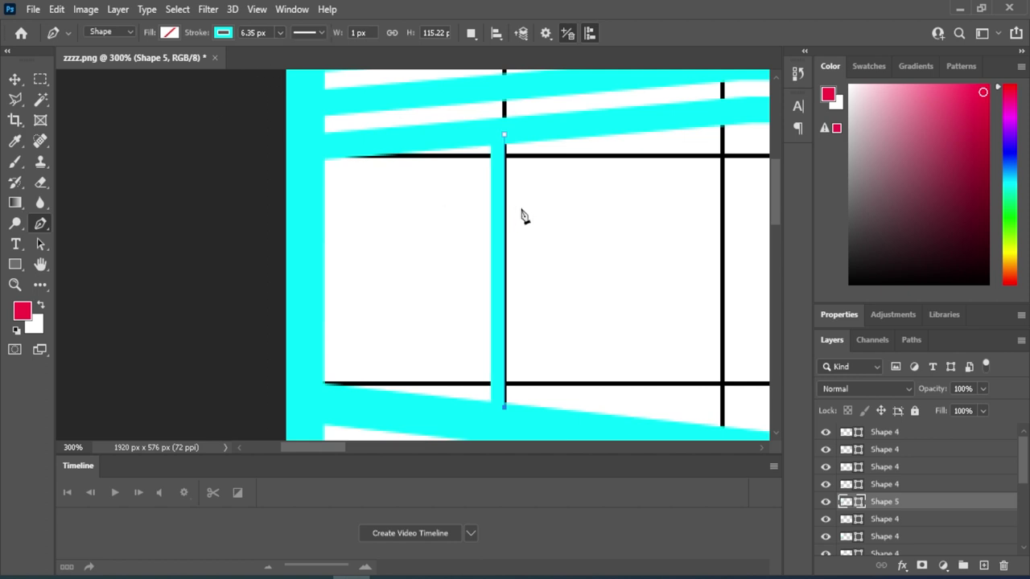
{"action": "key", "text": "Escape"}
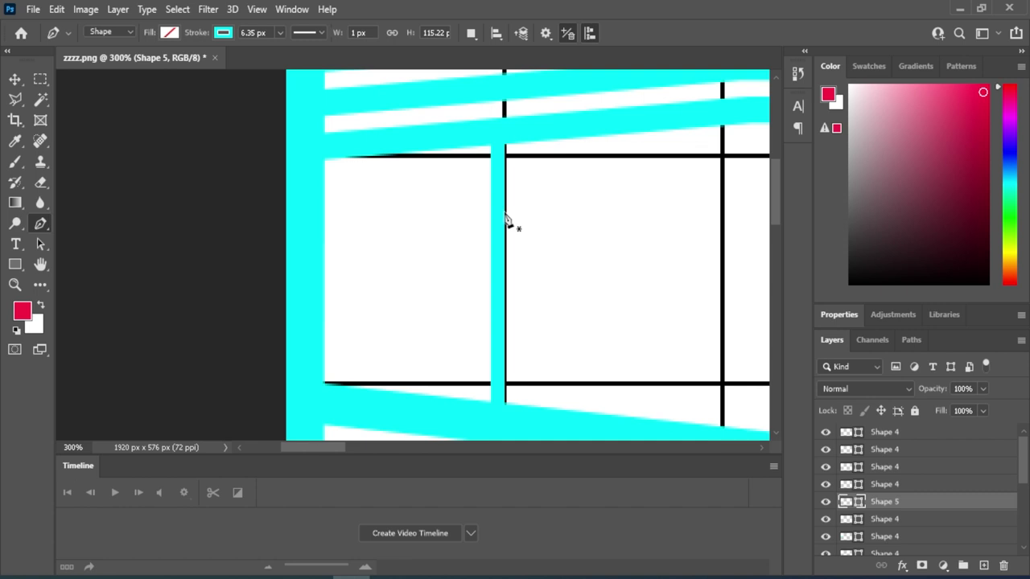
Duplicate the thin vertical line twice and space the copies evenly to its left, between the top stripe and bent line.
{"action": "left_click", "coordinate": [15, 79]}
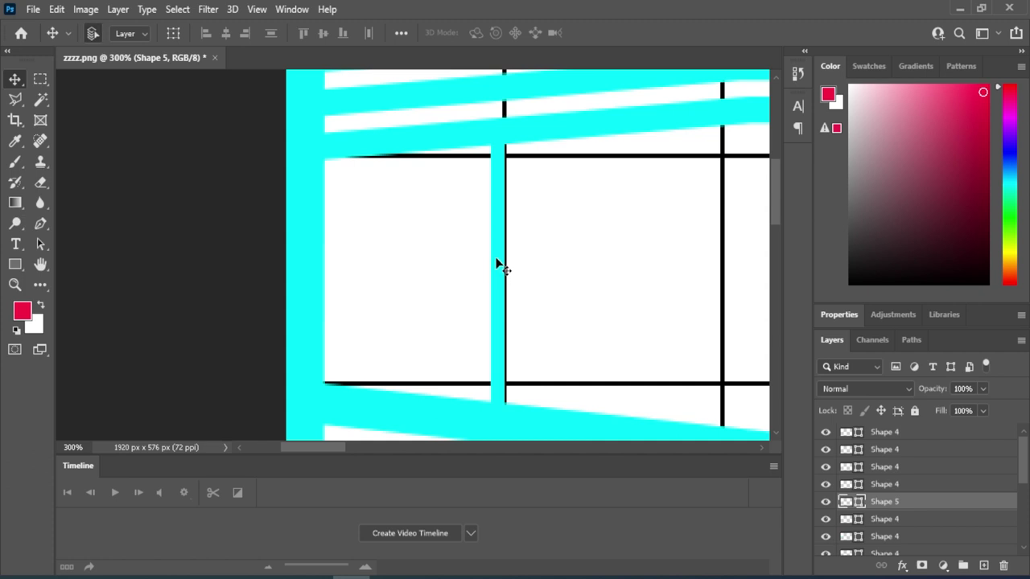
{"action": "left_click", "coordinate": [443, 287]}
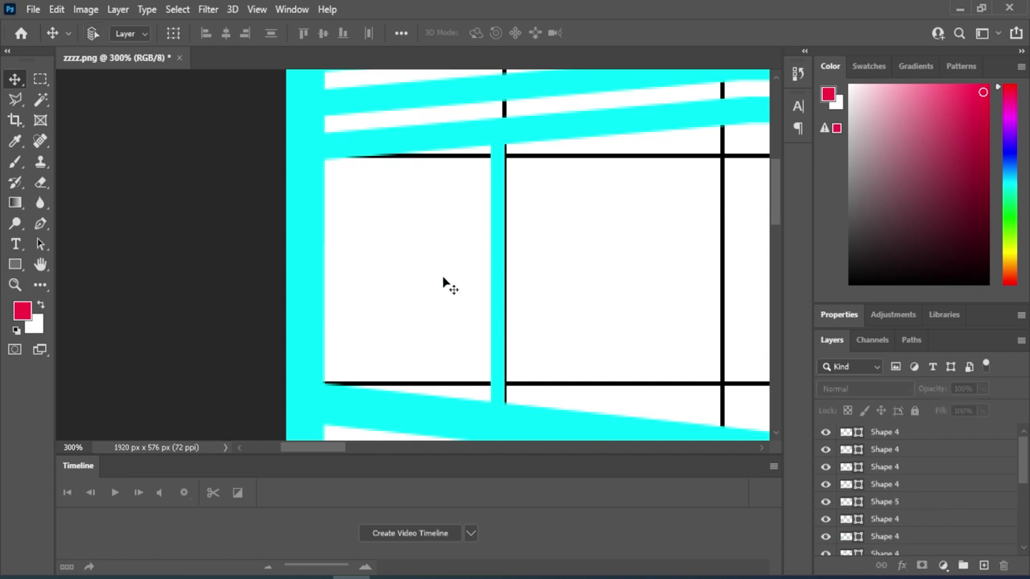
{"action": "key", "text": "ctrl+v"}
{"action": "left_click_drag", "start_coordinate": [528, 270], "coordinate": [471, 303]}
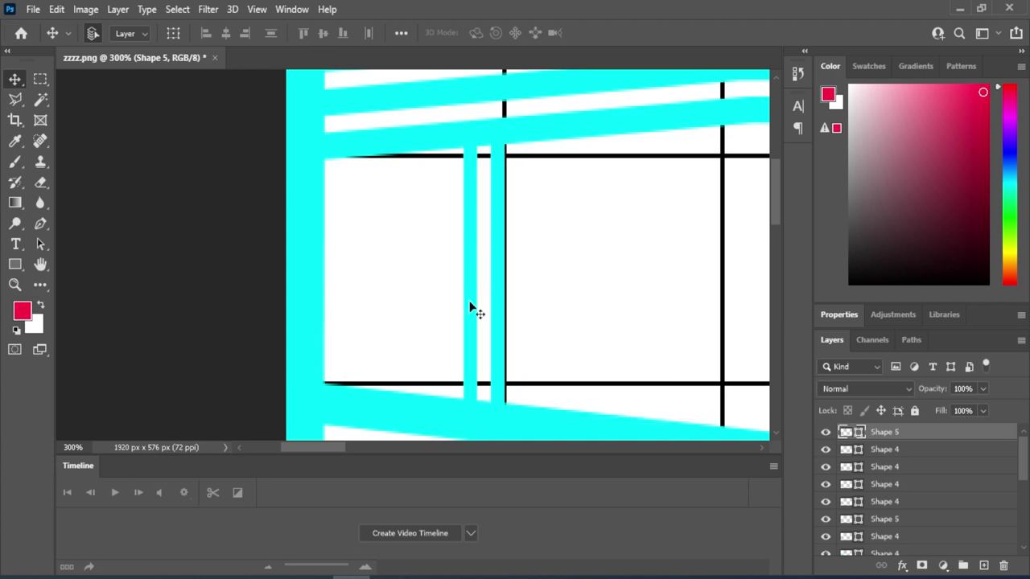
{"action": "key", "text": "ctrl+v"}
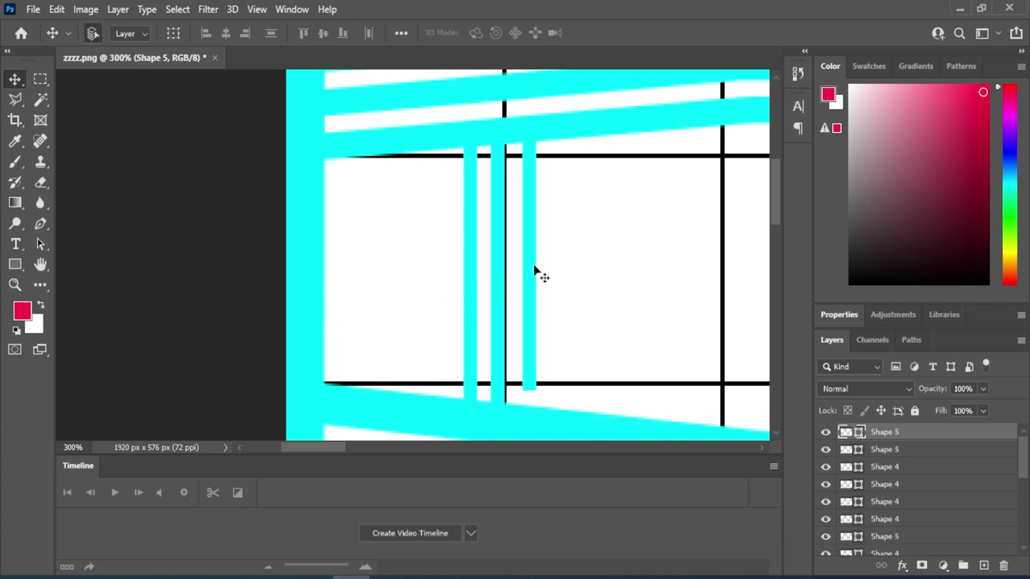
{"action": "left_click_drag", "start_coordinate": [534, 272], "coordinate": [443, 303]}
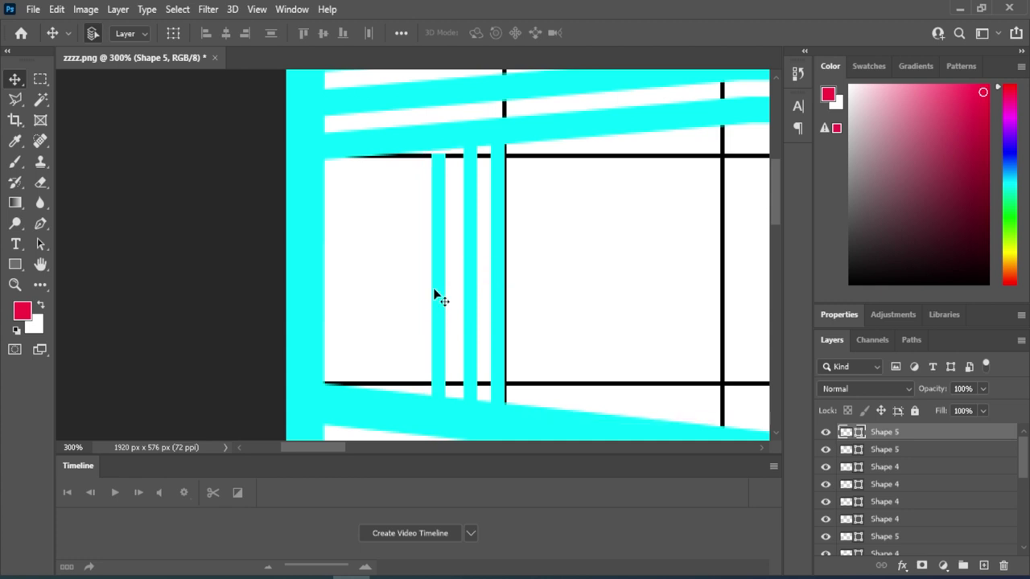
Add three more copies of the thin line, continuing the even spacing up to the thick left side line.
{"action": "key", "text": "ctrl+v"}
{"action": "left_click_drag", "start_coordinate": [525, 288], "coordinate": [408, 321]}
{"action": "key", "text": "ctrl+v"}
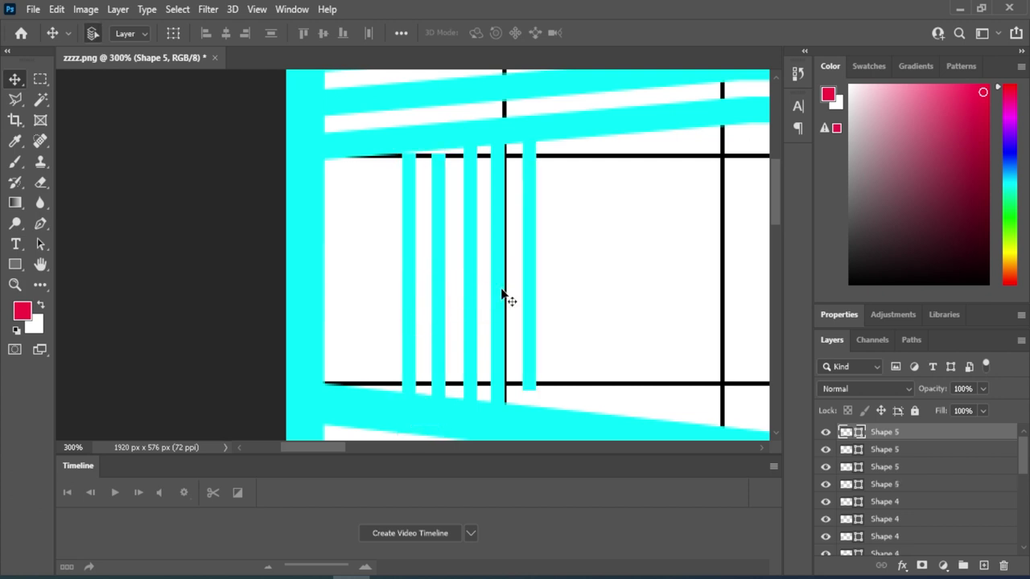
{"action": "left_click_drag", "start_coordinate": [526, 272], "coordinate": [381, 314]}
{"action": "key", "text": "ctrl+v"}
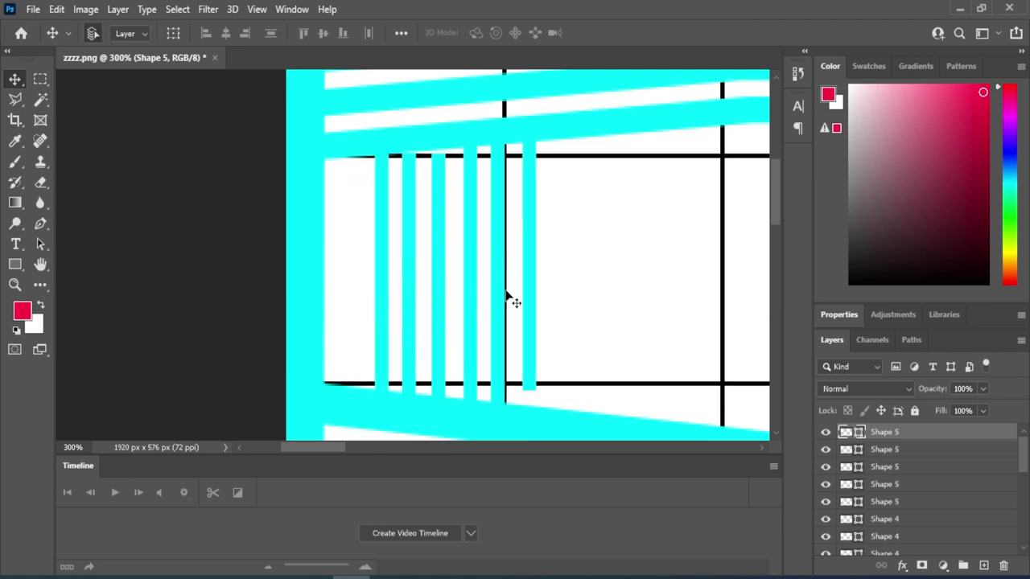
{"action": "left_click_drag", "start_coordinate": [533, 282], "coordinate": [350, 316]}
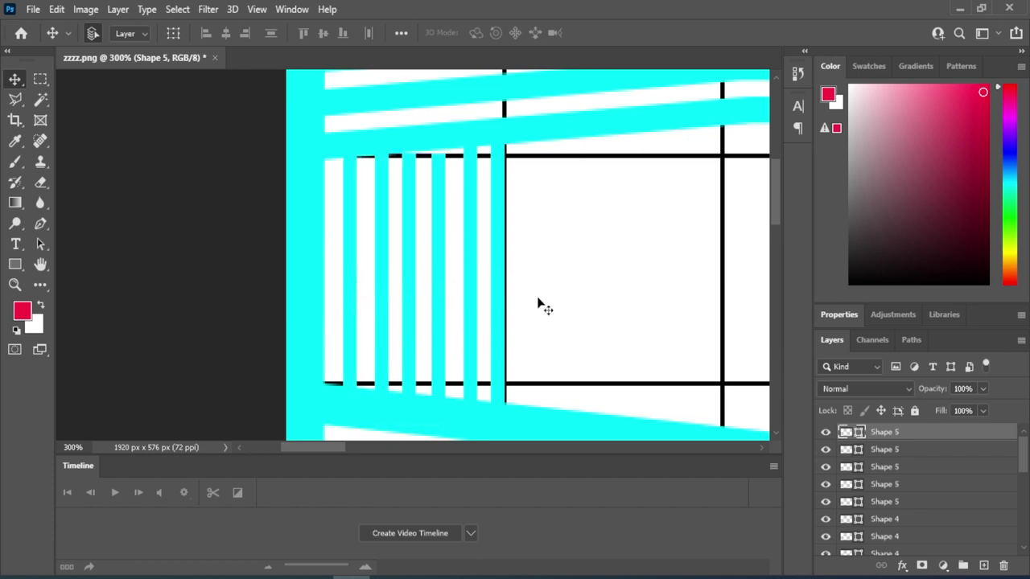
Paste two copies of the thin line to the right of the original, at the same spacing.
{"action": "left_click_drag", "start_coordinate": [567, 300], "coordinate": [520, 289]}
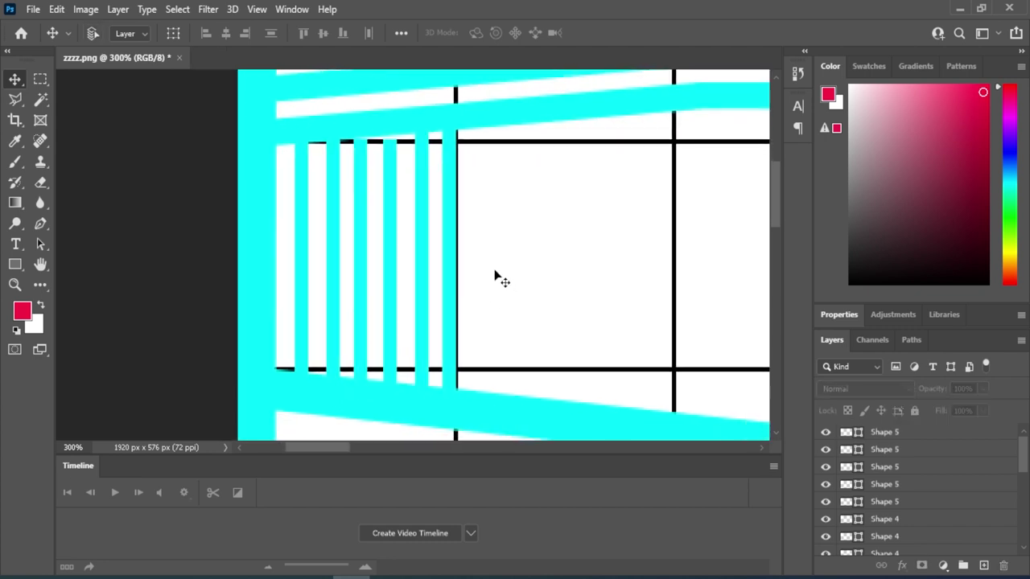
{"action": "key", "text": "ctrl+v"}
{"action": "left_click_drag", "start_coordinate": [503, 280], "coordinate": [475, 278]}
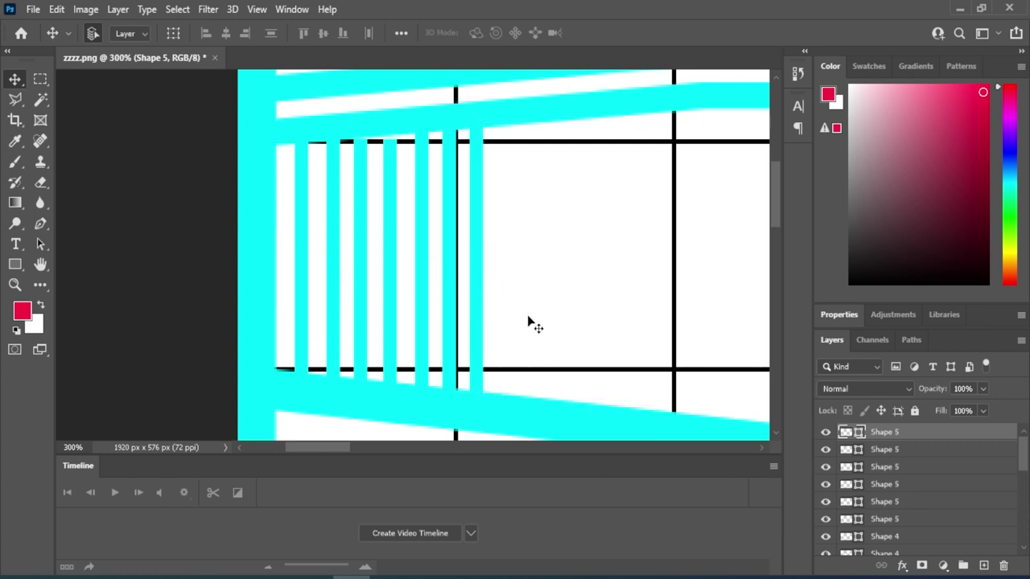
{"action": "key", "text": "ctrl+v"}
{"action": "left_click_drag", "start_coordinate": [499, 303], "coordinate": [507, 310]}
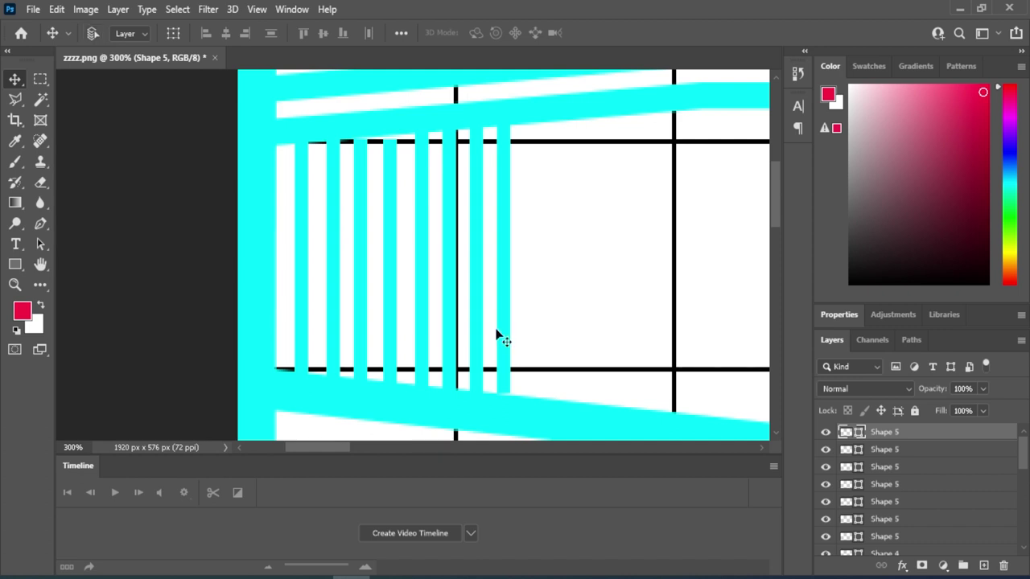
Stretch the rightmost thin line downward and upward so its ends overlap the bent line and the lowest top stripe.
{"action": "key", "text": "ctrl+t"}
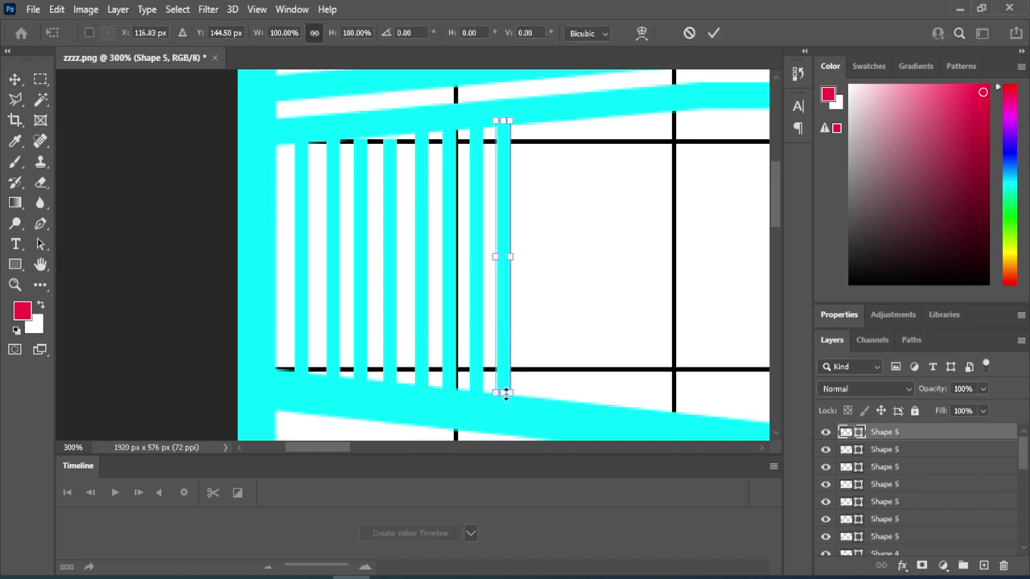
{"action": "left_click_drag", "start_coordinate": [505, 394], "coordinate": [505, 424]}
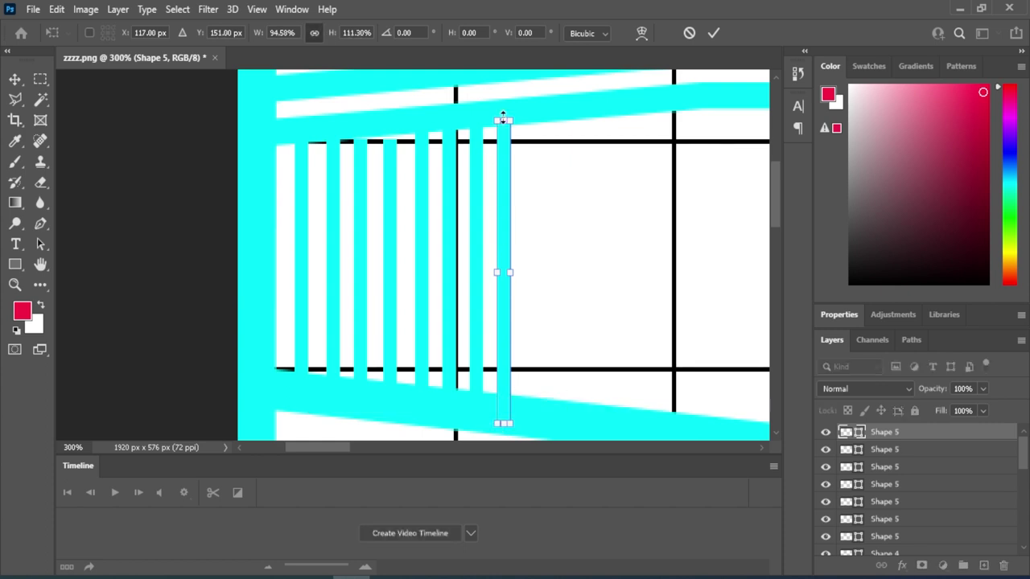
{"action": "left_click_drag", "start_coordinate": [503, 121], "coordinate": [503, 108]}
{"action": "key", "text": "Return"}
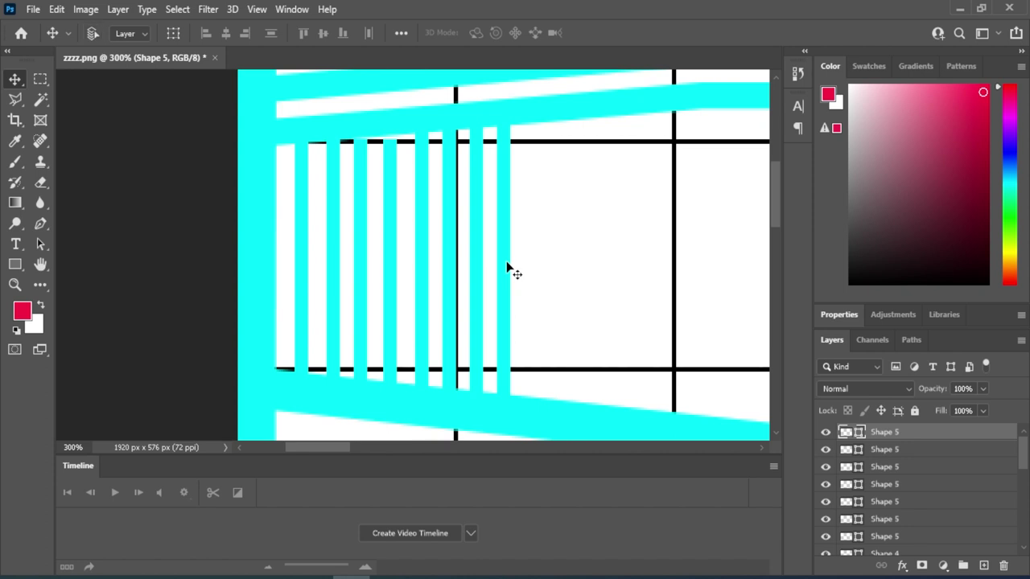
Paste four copies of the stretched line and space them evenly to the right, bridging the top stripe and bent line.
{"action": "left_click", "coordinate": [537, 279]}
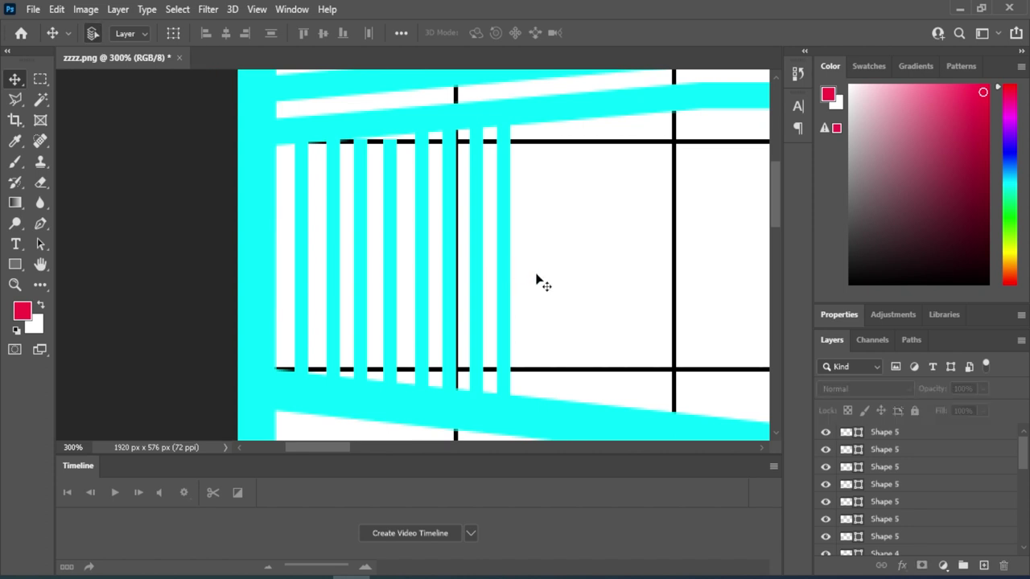
{"action": "left_click", "coordinate": [536, 288]}
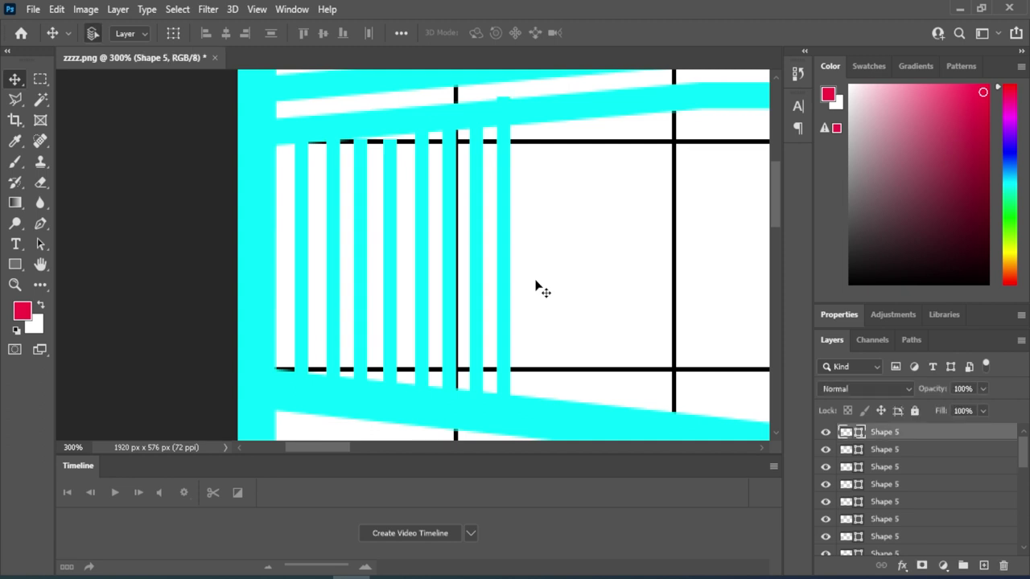
{"action": "left_click_drag", "start_coordinate": [510, 137], "coordinate": [530, 163]}
{"action": "left_click", "coordinate": [599, 222]}
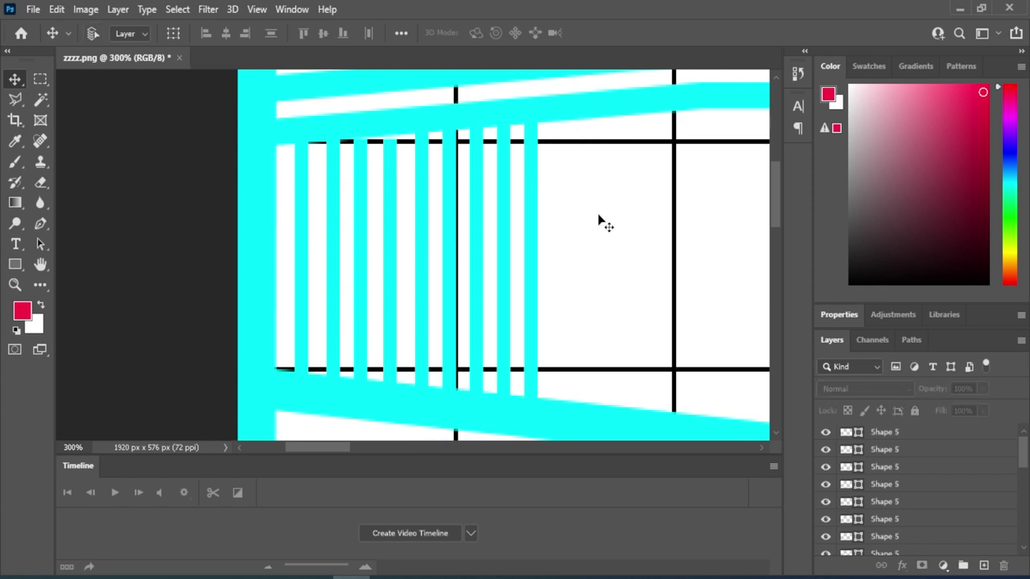
{"action": "left_click", "coordinate": [599, 222]}
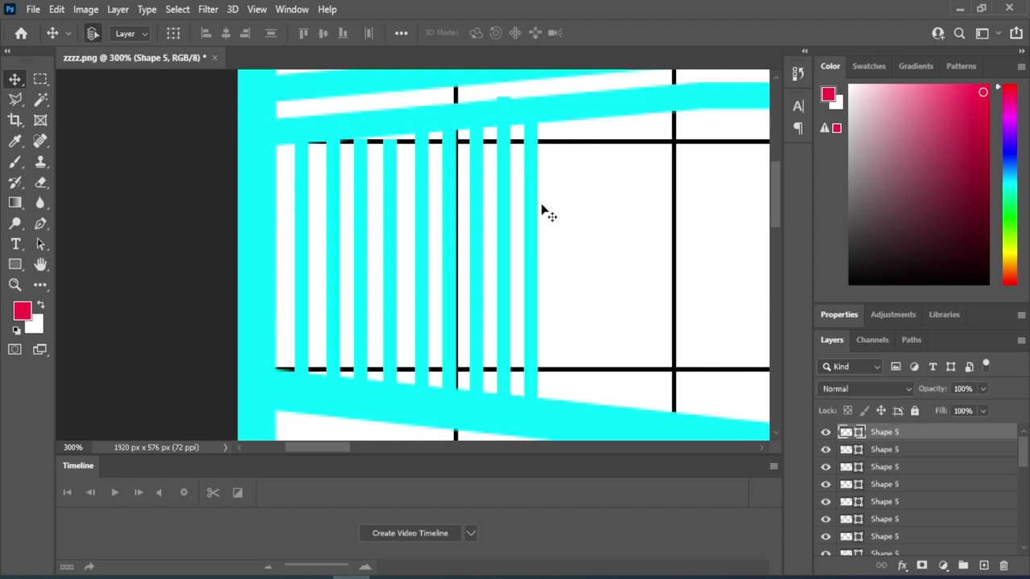
{"action": "left_click_drag", "start_coordinate": [501, 105], "coordinate": [562, 139]}
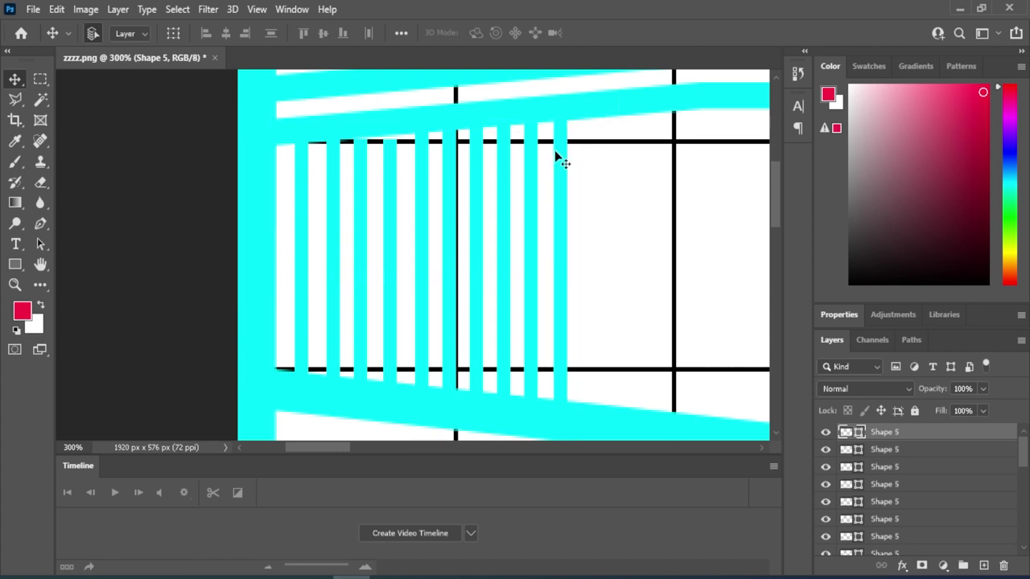
{"action": "key", "text": "ctrl"}
{"action": "left_click_drag", "start_coordinate": [507, 126], "coordinate": [586, 140]}
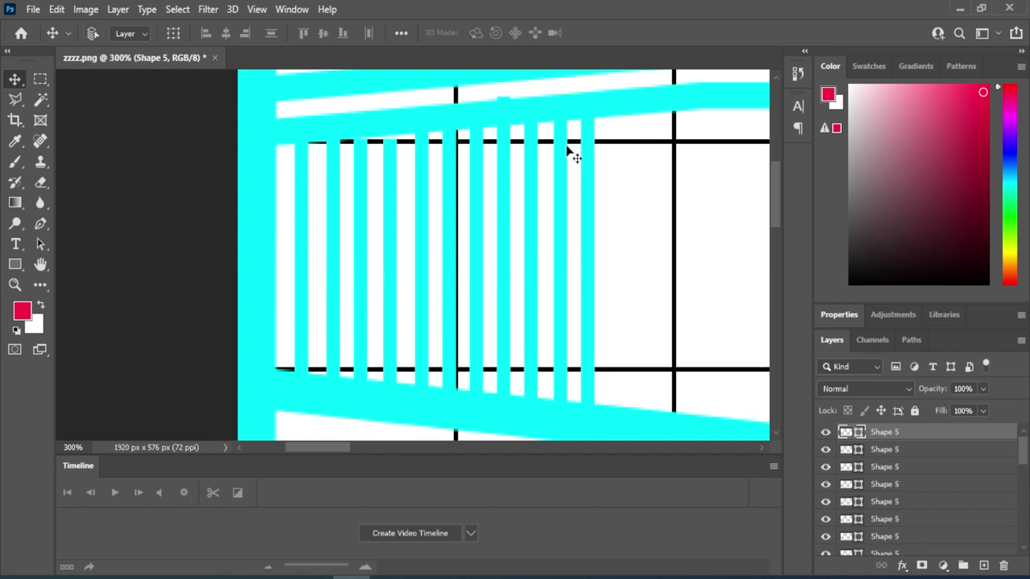
{"action": "left_click_drag", "start_coordinate": [501, 126], "coordinate": [622, 153]}
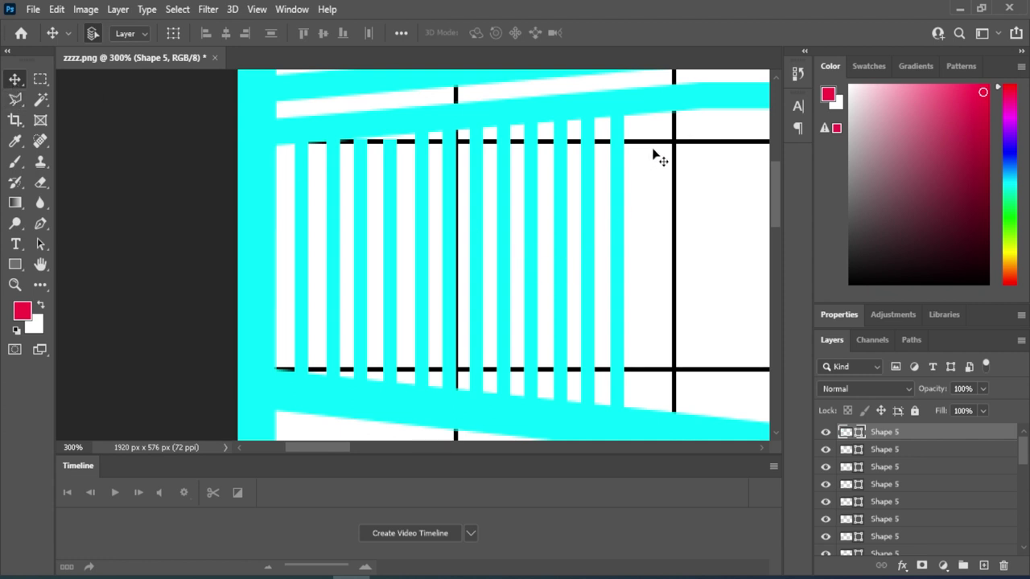
{"action": "left_click_drag", "start_coordinate": [653, 138], "coordinate": [386, 378]}
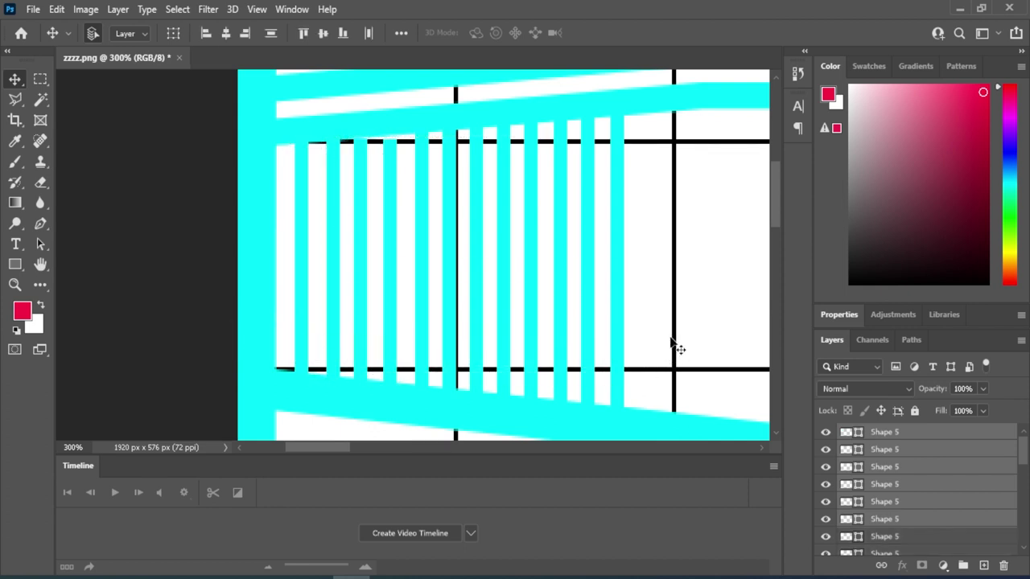
{"action": "left_click", "coordinate": [903, 536]}
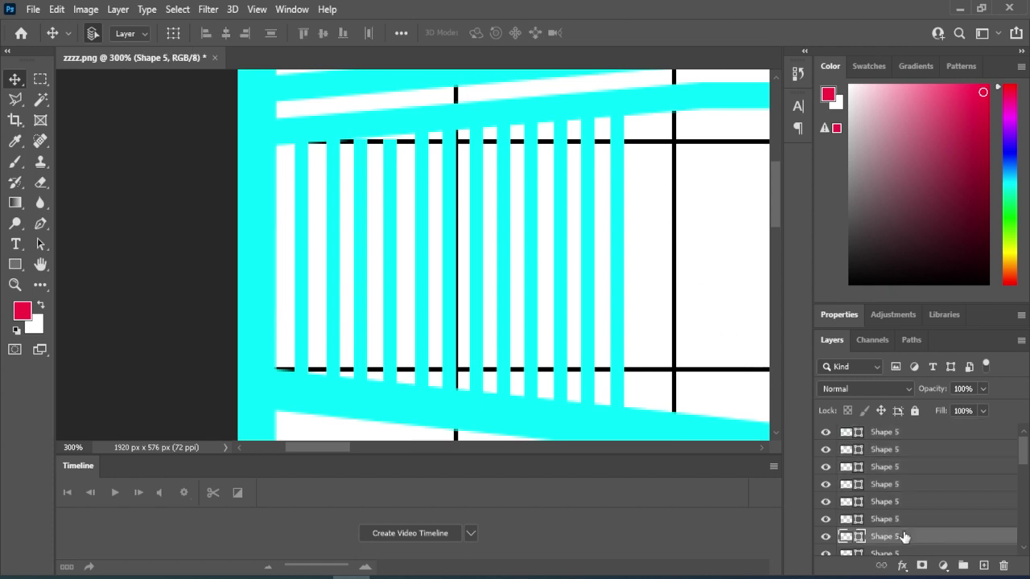
{"action": "left_click", "coordinate": [653, 184]}
{"action": "left_click_drag", "start_coordinate": [653, 152], "coordinate": [550, 299]}
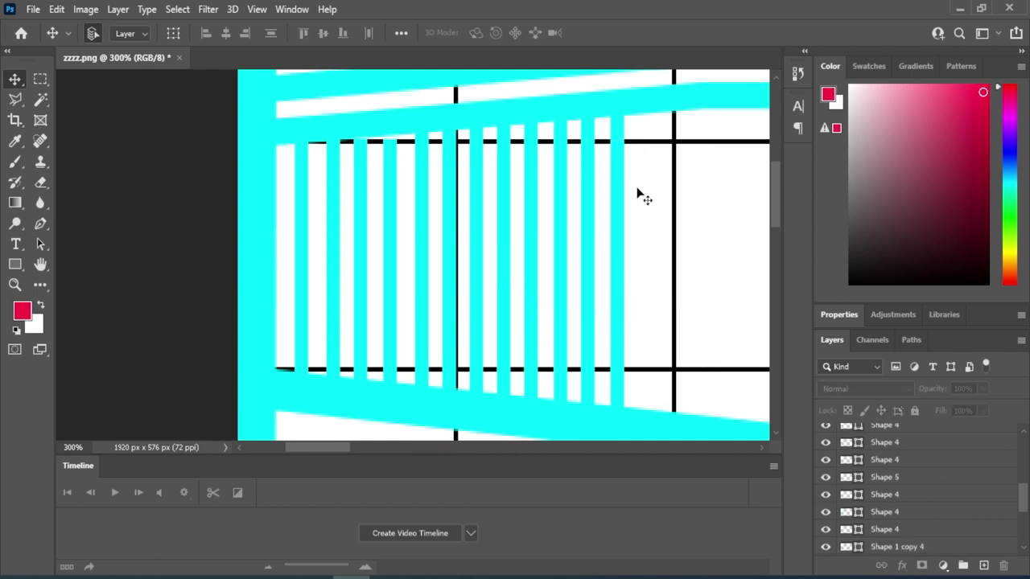
{"action": "left_click_drag", "start_coordinate": [641, 274], "coordinate": [315, 316]}
{"action": "left_click_drag", "start_coordinate": [292, 319], "coordinate": [287, 317]}
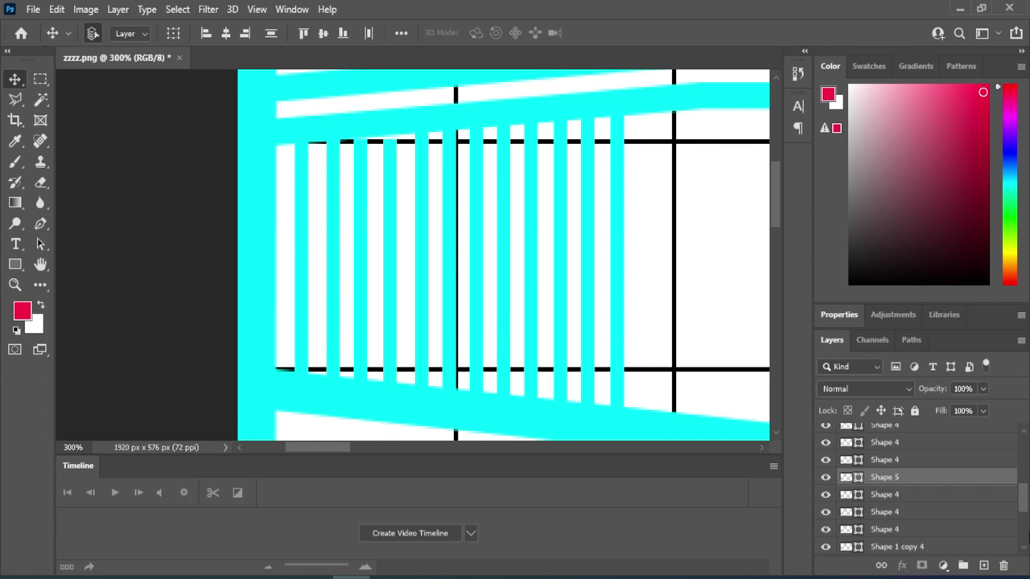
{"action": "left_click_drag", "start_coordinate": [1023, 501], "coordinate": [1023, 455]}
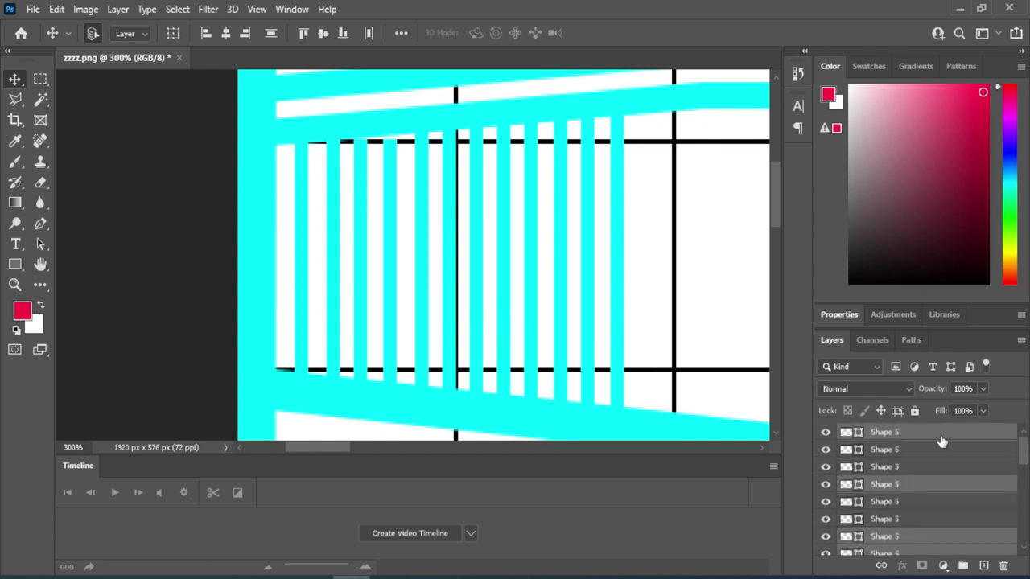
{"action": "left_click", "coordinate": [632, 329]}
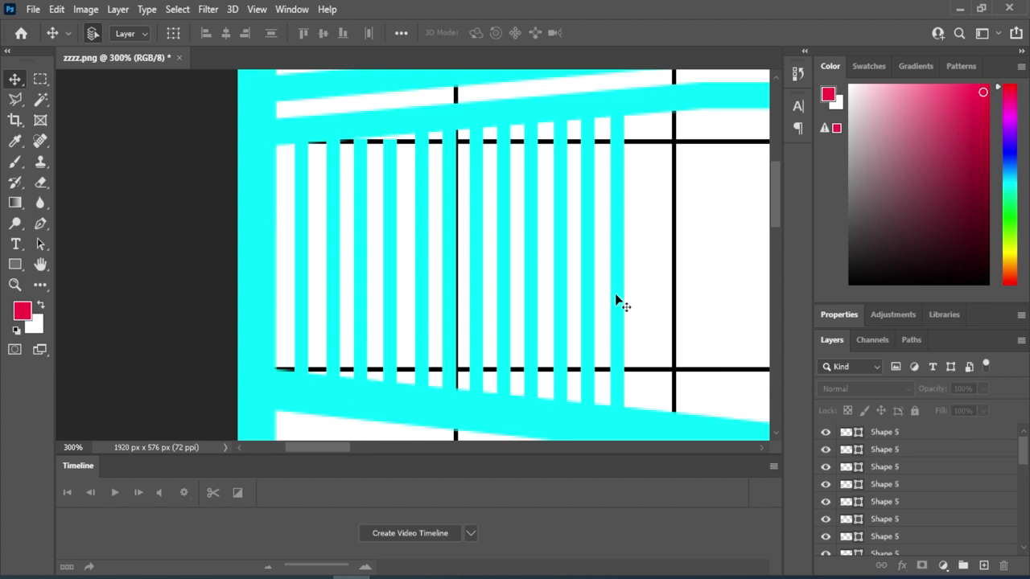
Copy all twelve thin vertical bars at the left end and paste them below the top stripes near the design's right end.
{"action": "left_click_drag", "start_coordinate": [661, 225], "coordinate": [297, 340]}
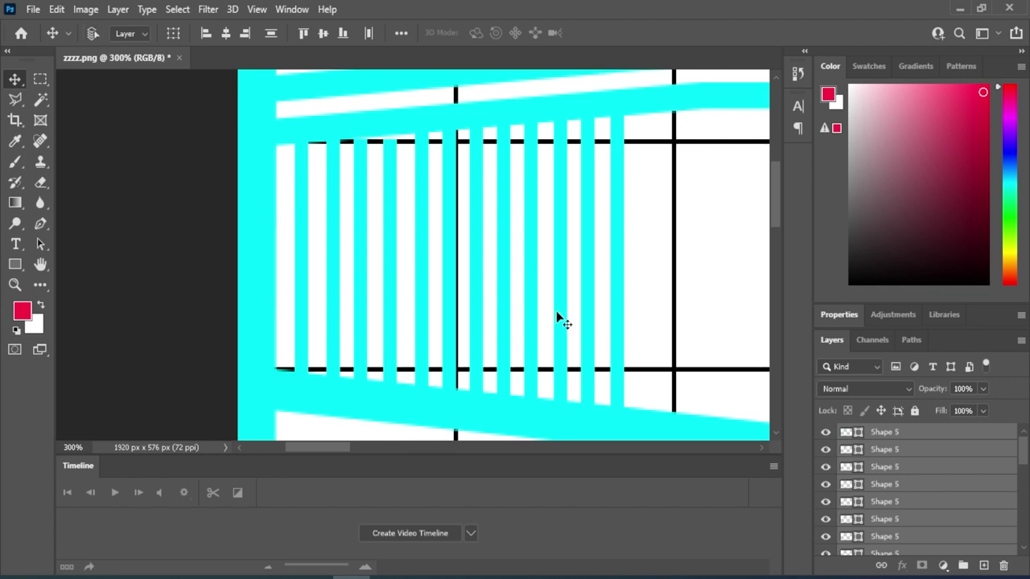
{"action": "key", "text": "ctrl"}
{"action": "left_click_drag", "start_coordinate": [728, 299], "coordinate": [260, 292]}
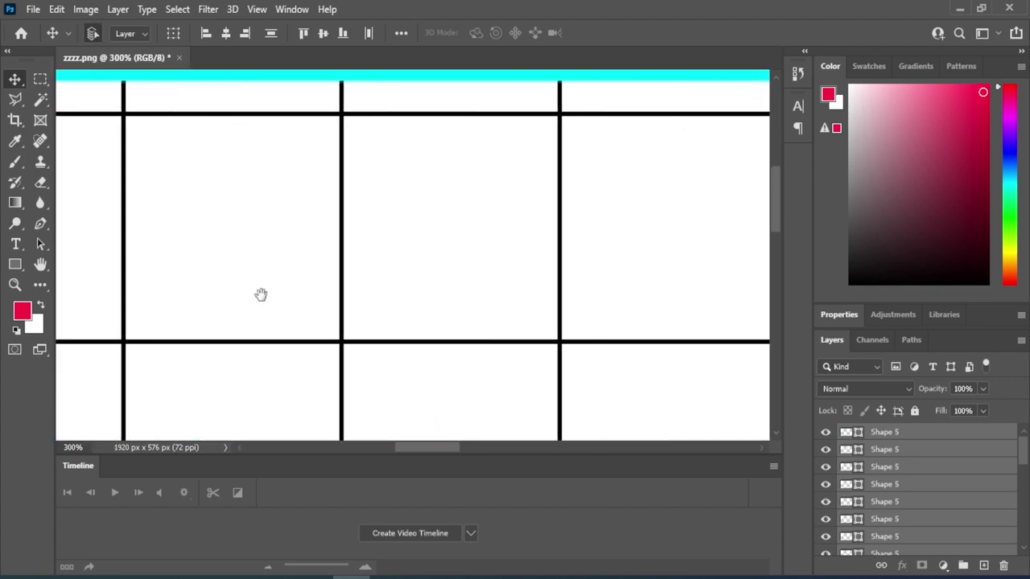
{"action": "left_click_drag", "start_coordinate": [445, 308], "coordinate": [772, 333]}
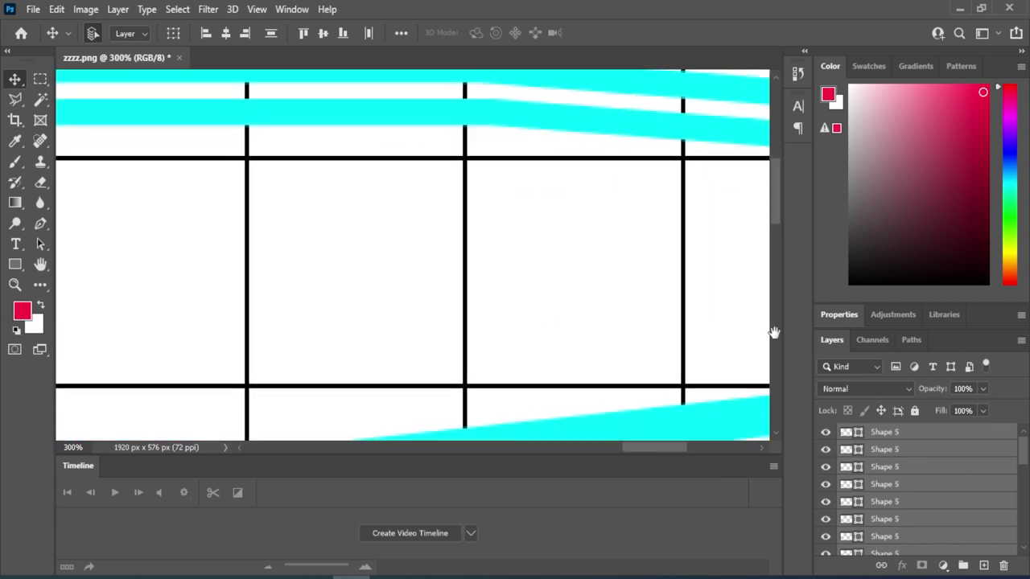
{"action": "left_click", "coordinate": [418, 296]}
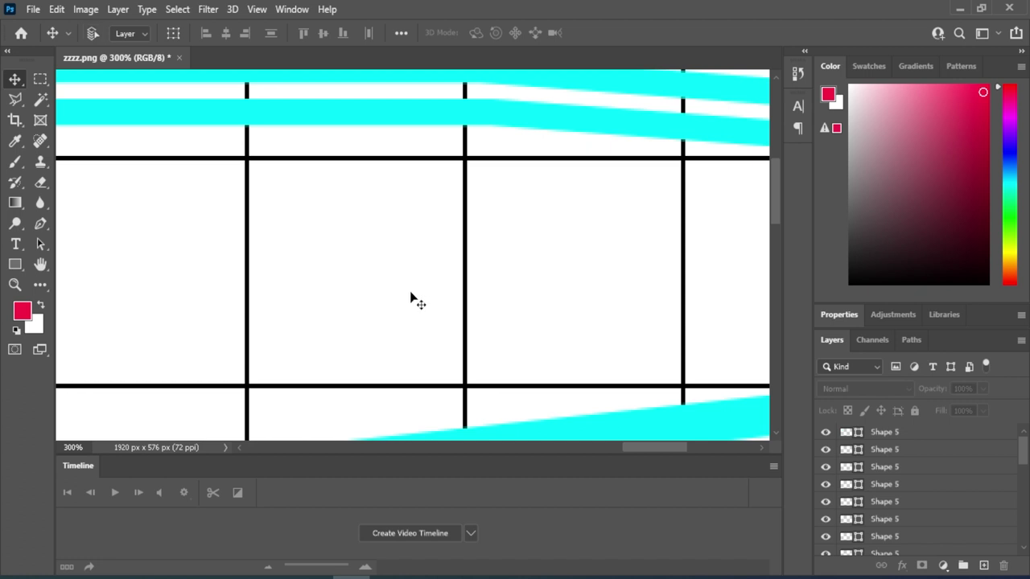
{"action": "key", "text": "ctrl+z"}
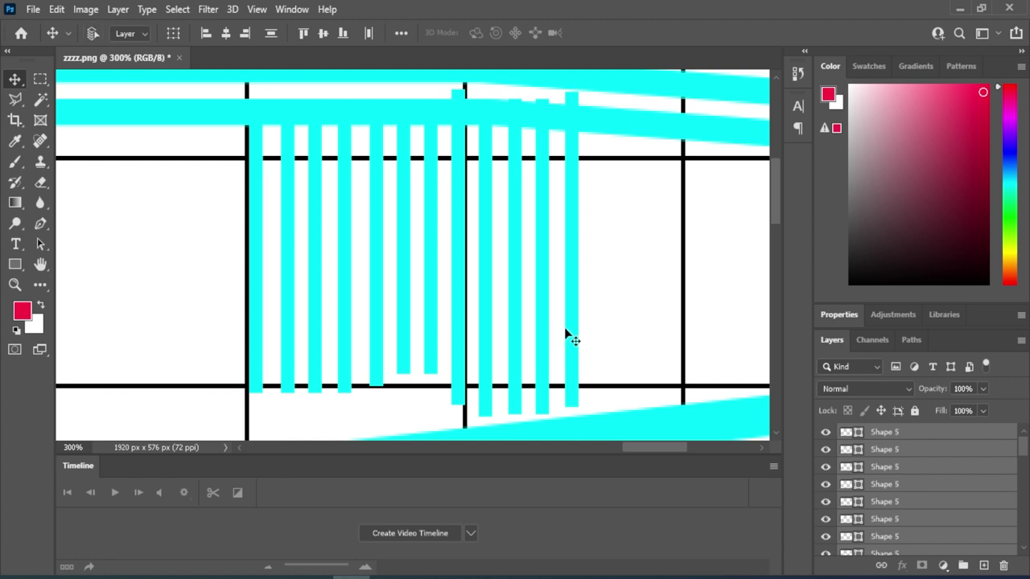
Free-transform the pasted bars, flipping the group both vertically and horizontally.
{"action": "key", "text": "ctrl+t"}
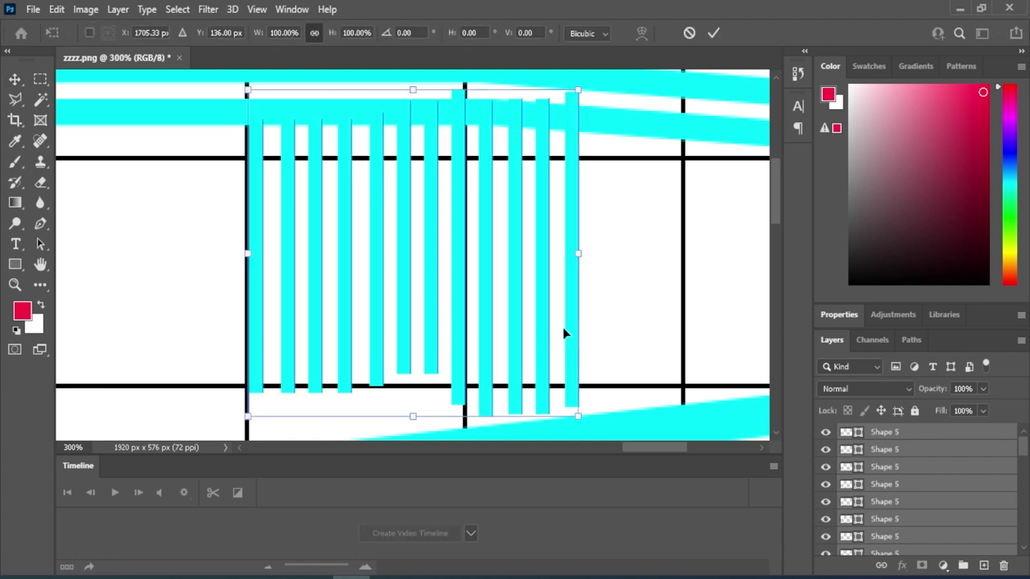
{"action": "right_click", "coordinate": [408, 401]}
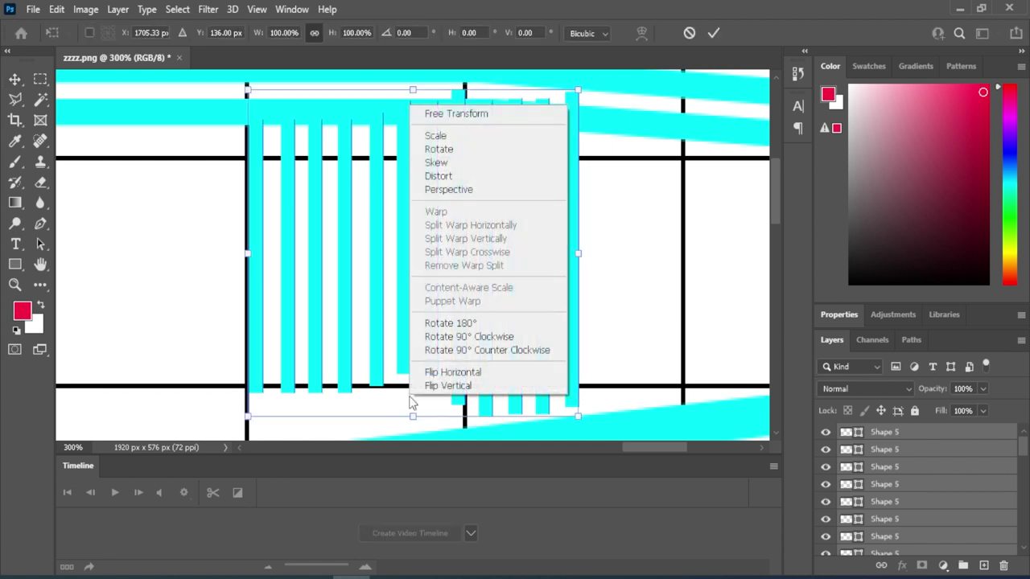
{"action": "left_click", "coordinate": [455, 386]}
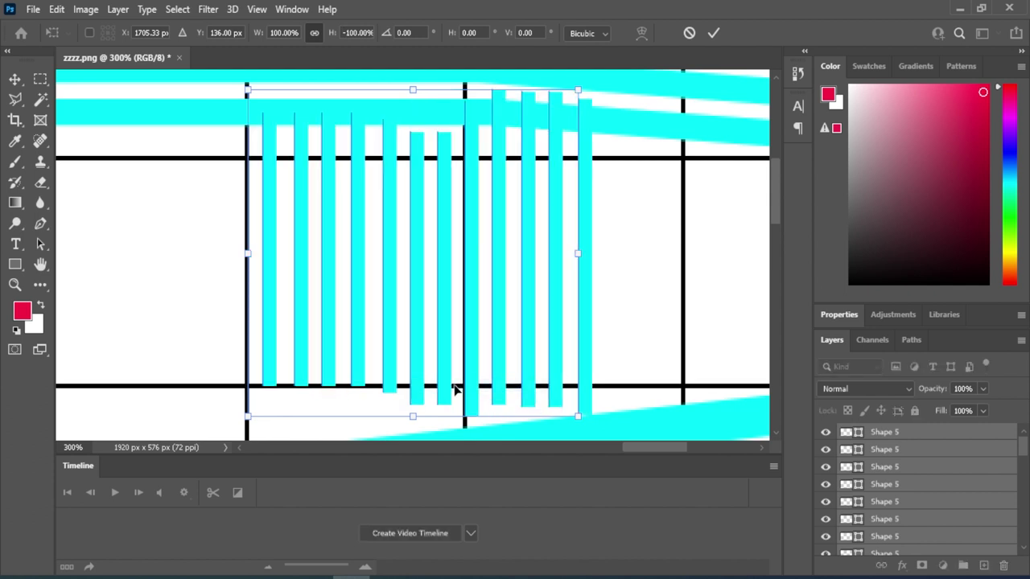
{"action": "right_click", "coordinate": [386, 404]}
{"action": "left_click", "coordinate": [418, 380]}
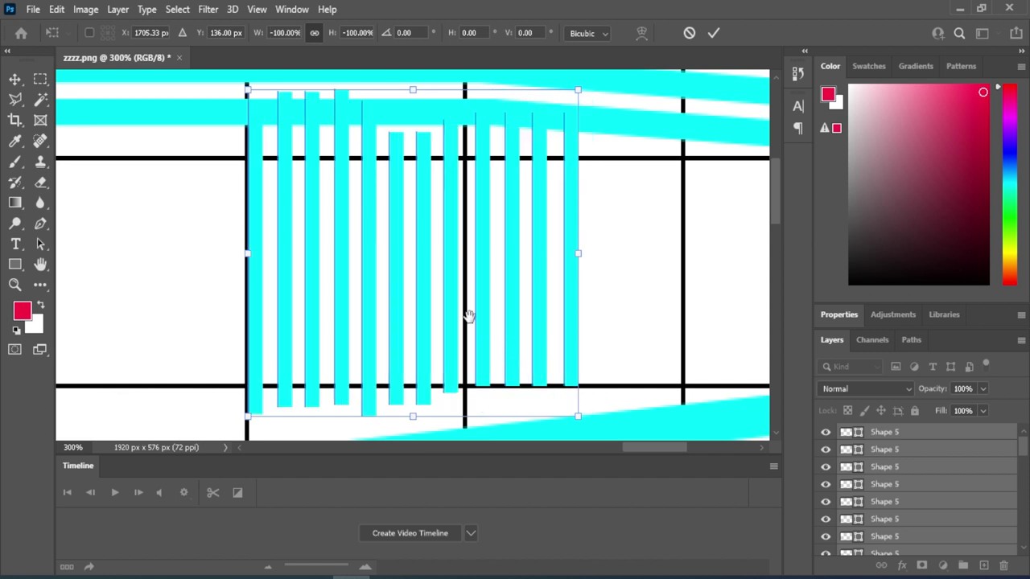
Move the flipped bars rightward to X 1824.33 px, so they end beside the thick right side line.
{"action": "left_click_drag", "start_coordinate": [432, 301], "coordinate": [468, 331]}
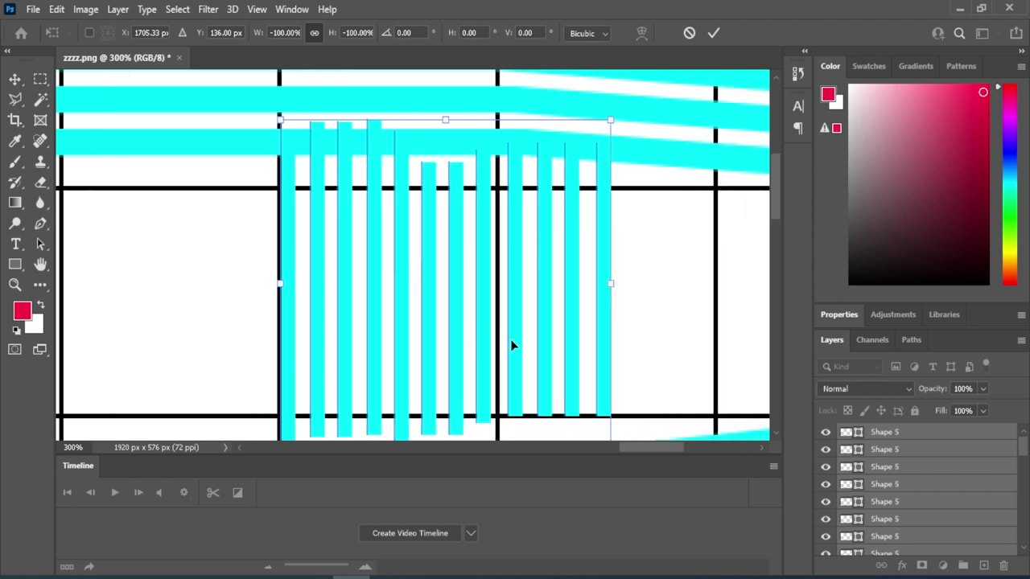
{"action": "key", "text": "Right"}
{"action": "key", "text": "Right"}
{"action": "key", "text": "Right"}
{"action": "key", "text": "Right"}
{"action": "key", "text": "Right"}
{"action": "key", "text": "Right"}
{"action": "key", "text": "Right"}
{"action": "key", "text": "Right"}
{"action": "key", "text": "Right"}
{"action": "key", "text": "Right"}
{"action": "key", "text": "Right"}
{"action": "key", "text": "Right"}
{"action": "key", "text": "Right"}
{"action": "key", "text": "Right"}
{"action": "key", "text": "Right"}
{"action": "key", "text": "Right"}
{"action": "key", "text": "Right"}
{"action": "key", "text": "Right"}
{"action": "key", "text": "Right"}
{"action": "key", "text": "Right"}
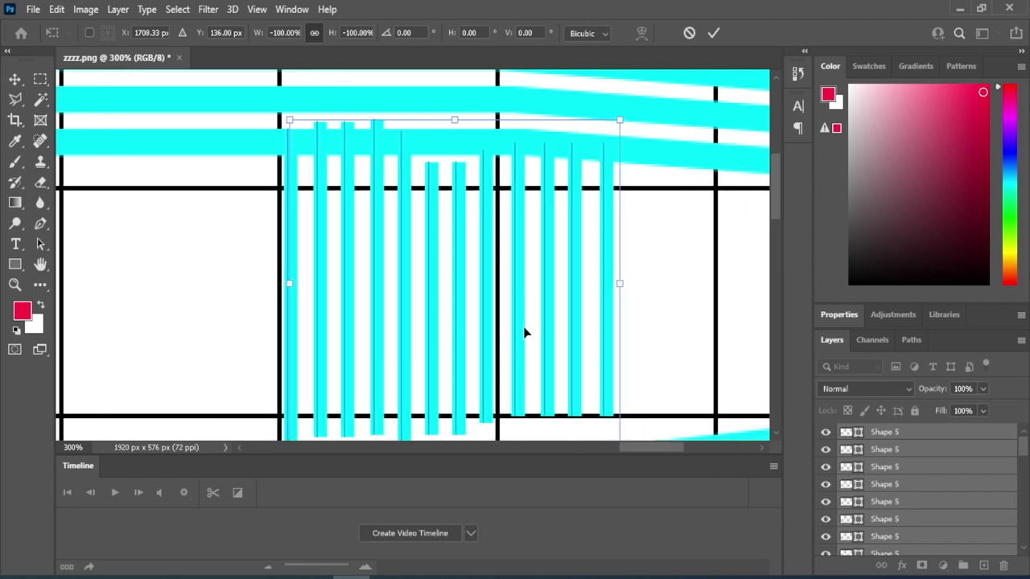
{"action": "key", "text": "Right"}
{"action": "key", "text": "Right"}
{"action": "key", "text": "Right"}
{"action": "key", "text": "Right"}
{"action": "key", "text": "Right"}
{"action": "key", "text": "Right"}
{"action": "key", "text": "Right"}
{"action": "key", "text": "Right"}
{"action": "key", "text": "Right"}
{"action": "key", "text": "Right"}
{"action": "key", "text": "Right"}
{"action": "key", "text": "Right"}
{"action": "key", "text": "Right"}
{"action": "key", "text": "Right"}
{"action": "key", "text": "Right"}
{"action": "key", "text": "Right"}
{"action": "key", "text": "Right"}
{"action": "key", "text": "Right"}
{"action": "key", "text": "Right"}
{"action": "key", "text": "Right"}
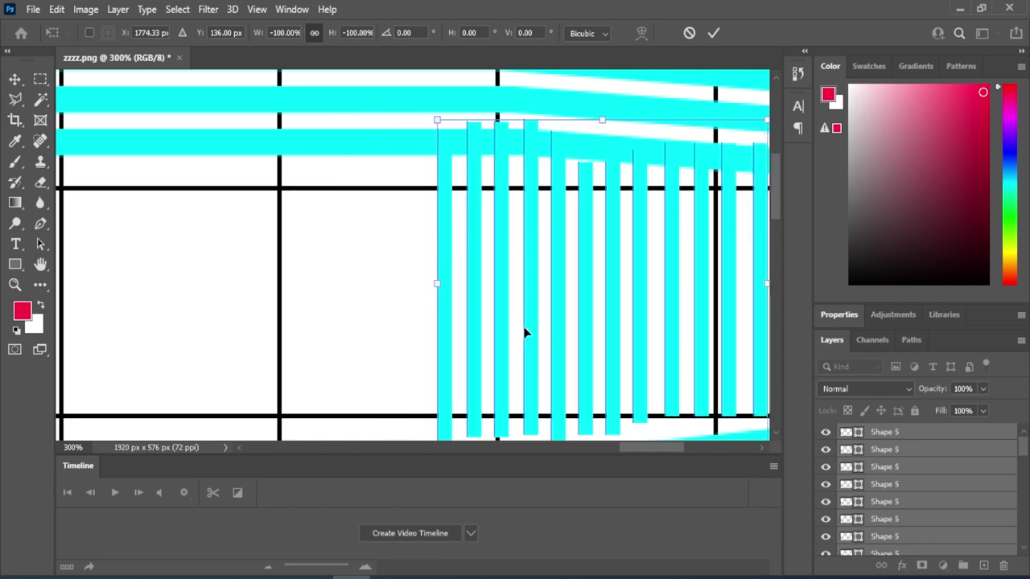
{"action": "key", "text": "ctrl+minus"}
{"action": "key", "text": "ctrl+minus"}
{"action": "key", "text": "ctrl+minus"}
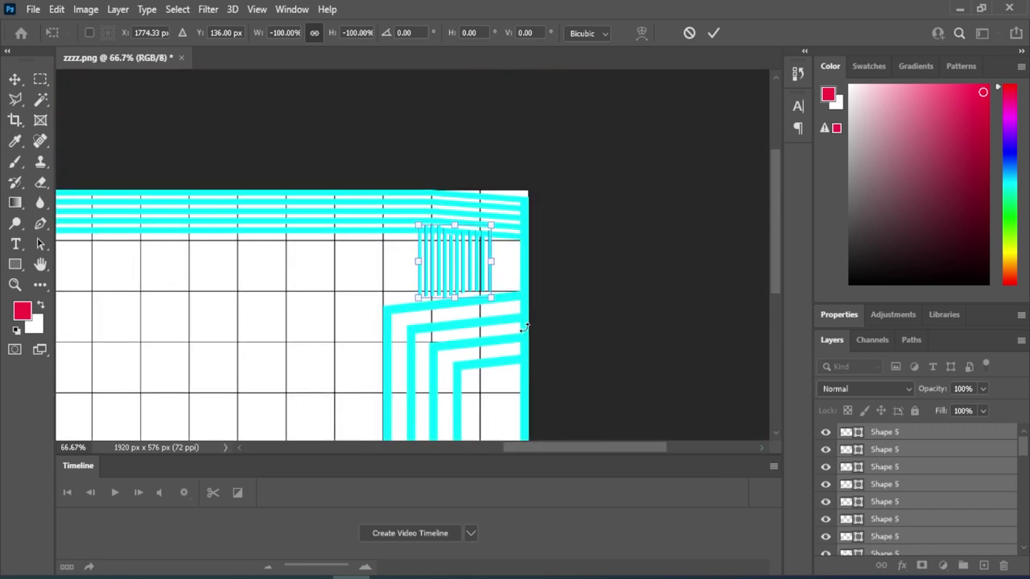
{"action": "key", "text": "ctrl+plus"}
{"action": "key", "text": "ctrl+plus"}
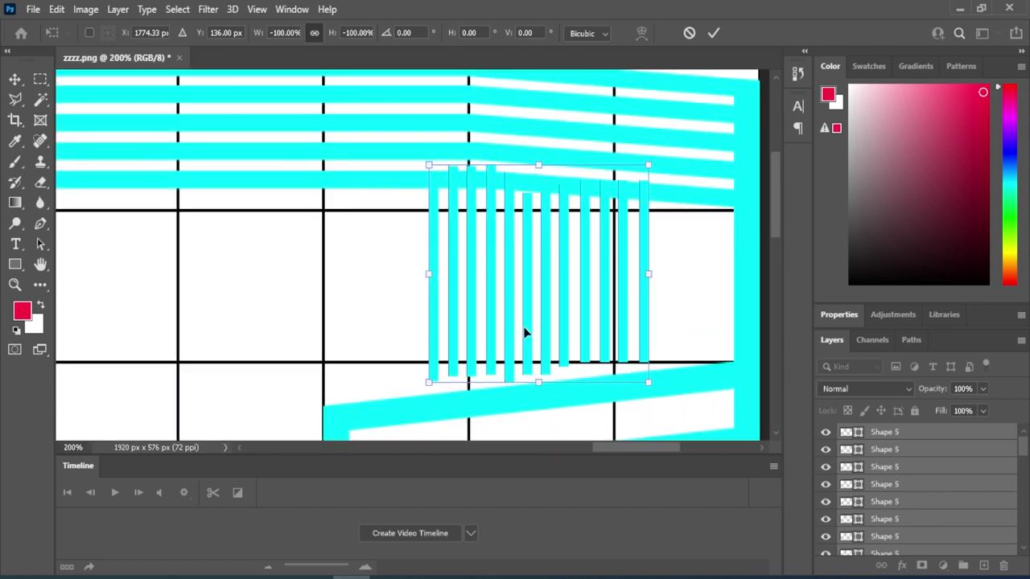
{"action": "key", "text": "Right"}
{"action": "key", "text": "Right"}
{"action": "key", "text": "Right"}
{"action": "key", "text": "Right"}
{"action": "key", "text": "Right"}
{"action": "key", "text": "Right"}
{"action": "key", "text": "Right"}
{"action": "key", "text": "Right"}
{"action": "key", "text": "Right"}
{"action": "key", "text": "Right"}
{"action": "key", "text": "Right"}
{"action": "key", "text": "Right"}
{"action": "key", "text": "Right"}
{"action": "key", "text": "Right"}
{"action": "key", "text": "Right"}
{"action": "key", "text": "Right"}
{"action": "key", "text": "Right"}
{"action": "key", "text": "Right"}
{"action": "key", "text": "Right"}
{"action": "key", "text": "Right"}
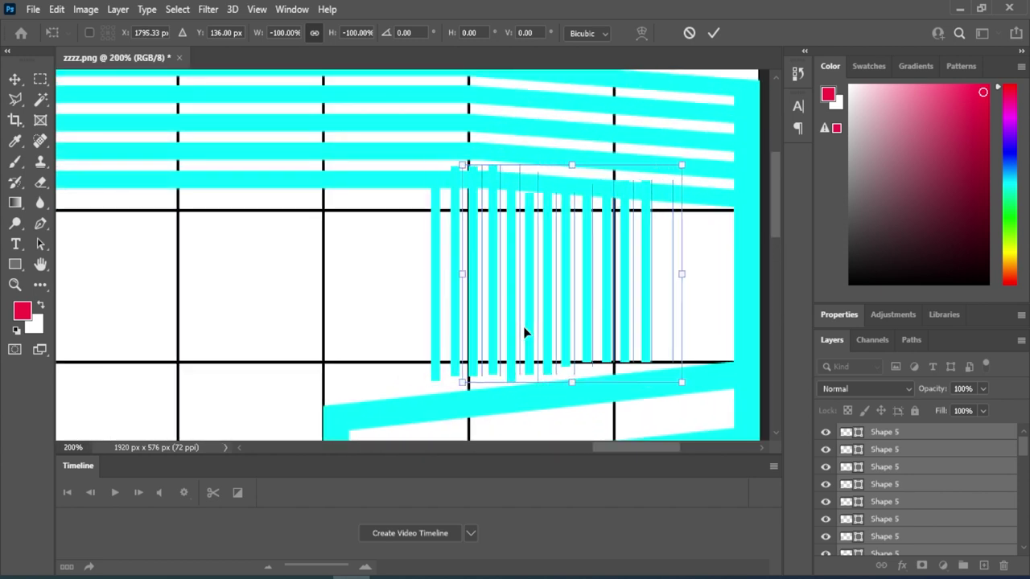
{"action": "key", "text": "Right"}
{"action": "key", "text": "Right"}
{"action": "key", "text": "Right"}
{"action": "key", "text": "Right"}
{"action": "key", "text": "Right"}
{"action": "key", "text": "Right"}
{"action": "key", "text": "Right"}
{"action": "key", "text": "Right"}
{"action": "key", "text": "Right"}
{"action": "key", "text": "Right"}
{"action": "key", "text": "Right"}
{"action": "key", "text": "Right"}
{"action": "key", "text": "Right"}
{"action": "key", "text": "Right"}
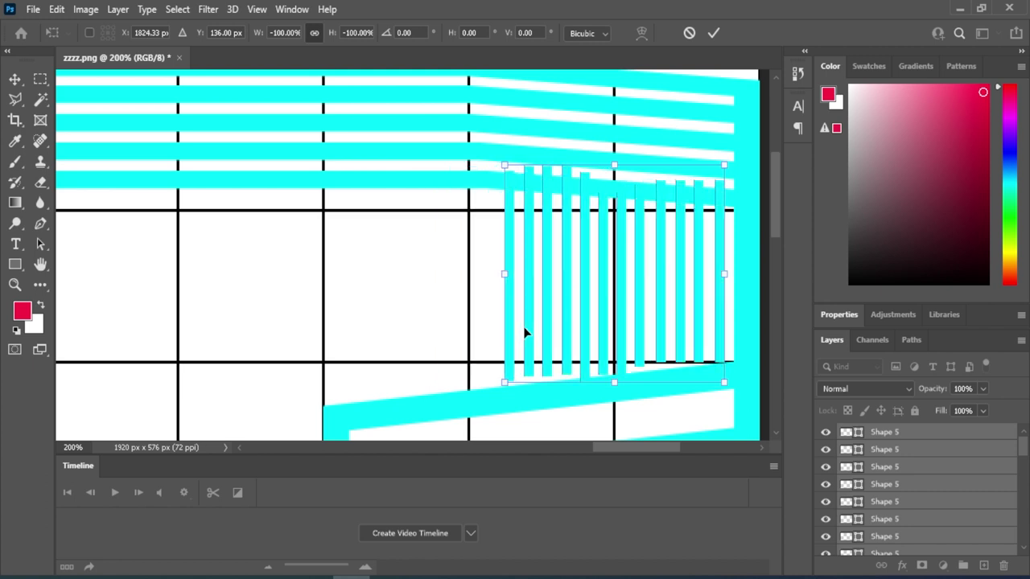
Lower the bars to Y 145 px so their lower ends overlap the bent line, and apply the transform.
{"action": "key", "text": "Down"}
{"action": "key", "text": "Down"}
{"action": "key", "text": "Down"}
{"action": "key", "text": "Down"}
{"action": "key", "text": "Down"}
{"action": "key", "text": "Down"}
{"action": "key", "text": "Down"}
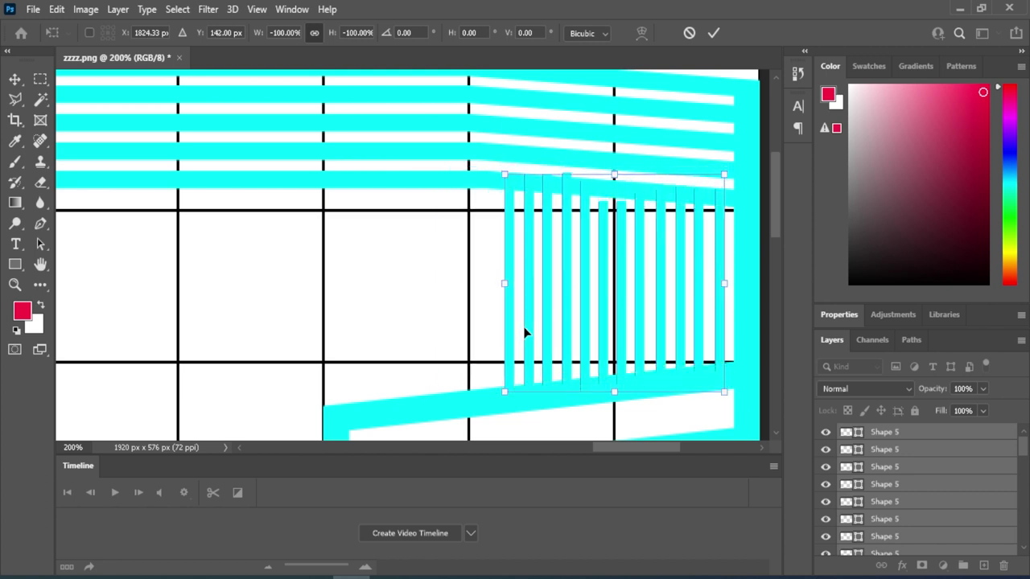
{"action": "key", "text": "Down"}
{"action": "key", "text": "Down"}
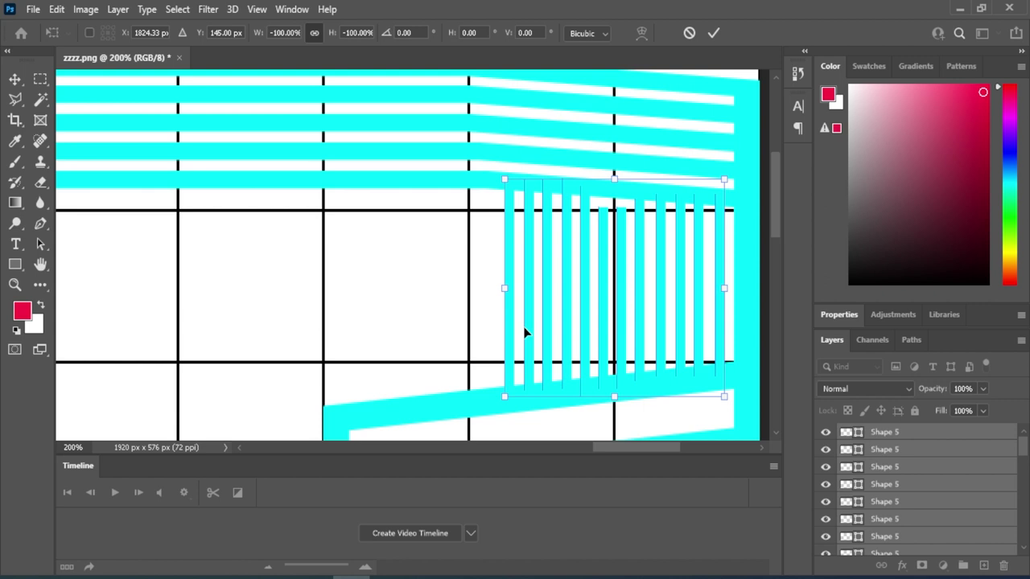
{"action": "key", "text": "Return"}
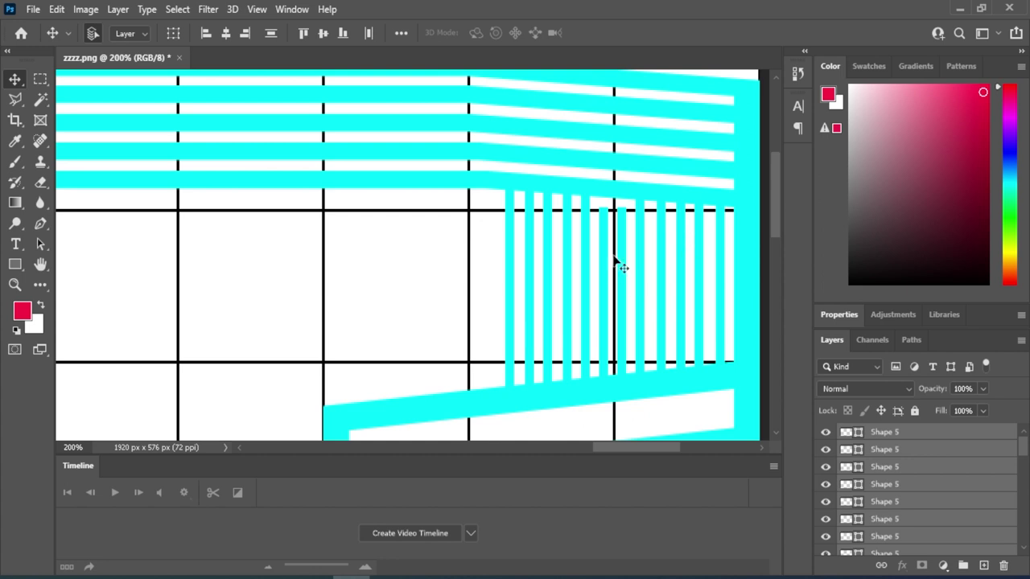
Nudge the bar group up a few pixels so the short middle bars reach the lowest top stripe, and deselect it.
{"action": "key", "text": "Up"}
{"action": "key", "text": "Up"}
{"action": "key", "text": "Up"}
{"action": "left_click", "coordinate": [479, 296]}
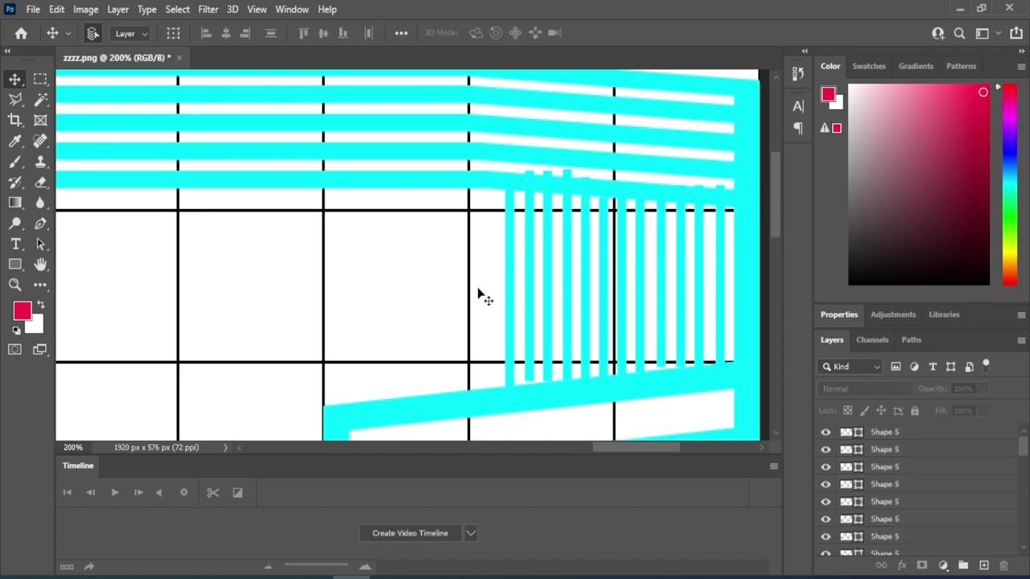
Shift the individual bars that protrude above the lowest top stripe down until their upper ends sit within it.
{"action": "left_click", "coordinate": [530, 300]}
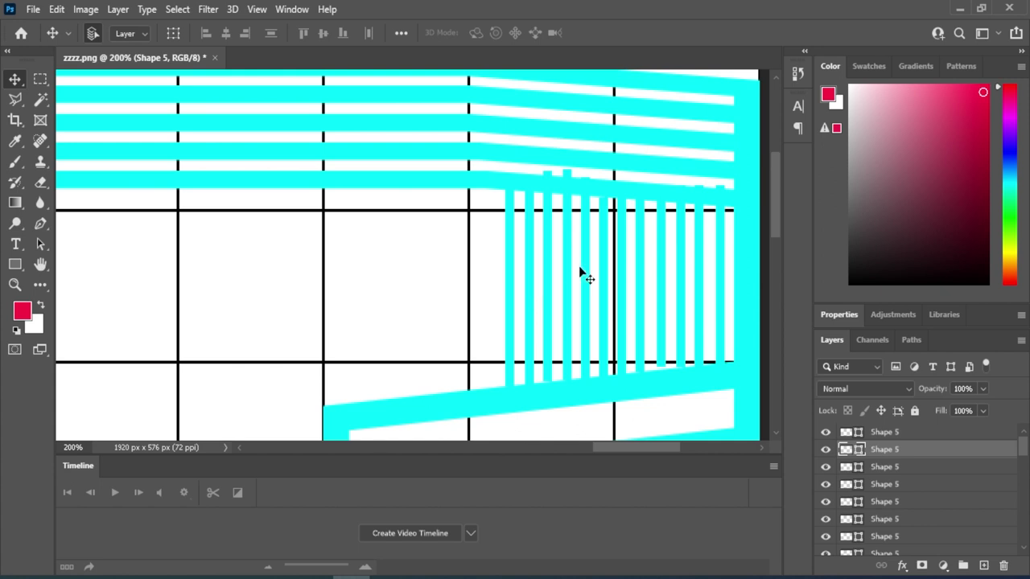
{"action": "left_click", "coordinate": [551, 283]}
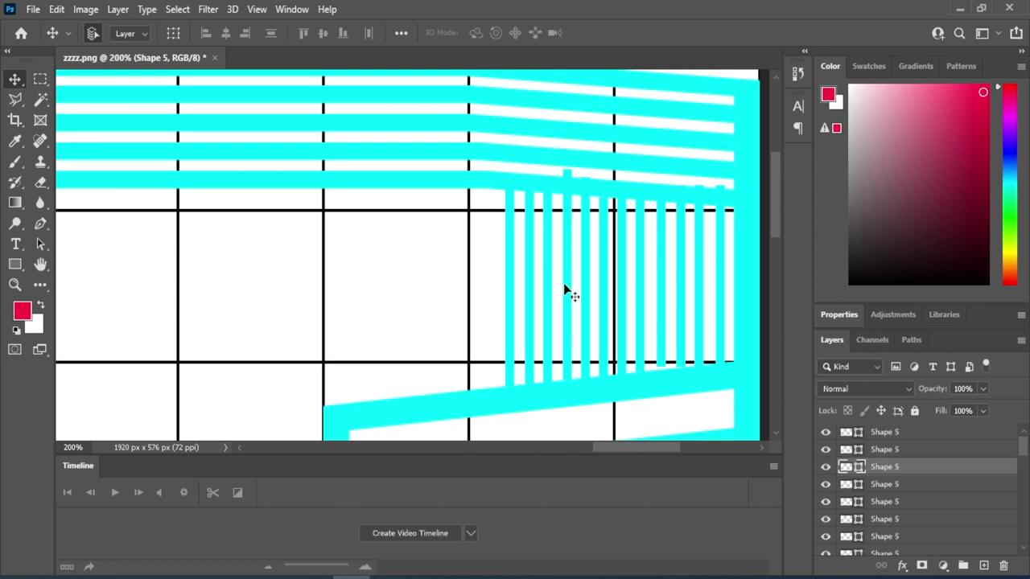
{"action": "left_click", "coordinate": [564, 289]}
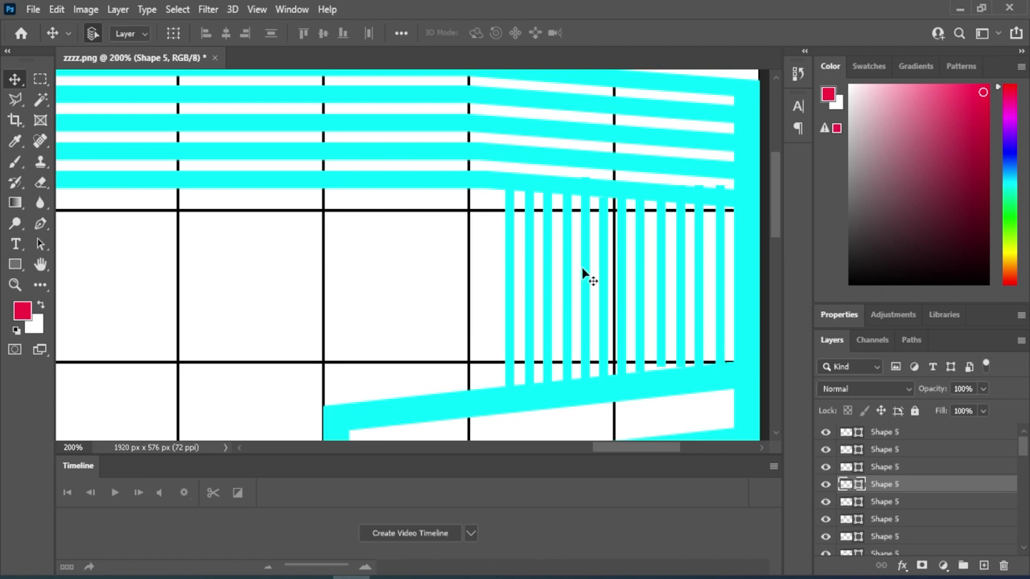
{"action": "left_click", "coordinate": [589, 267]}
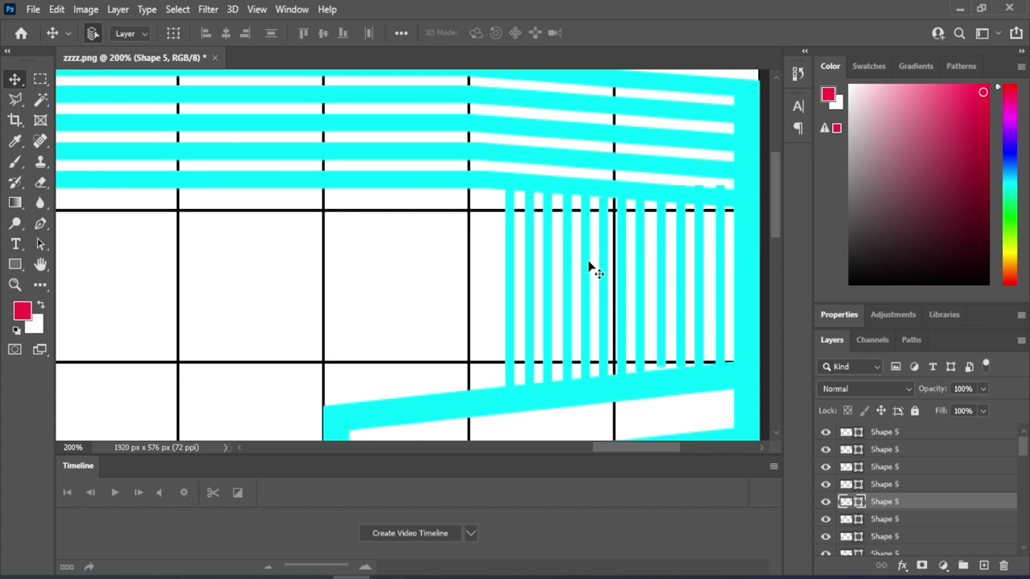
{"action": "left_click", "coordinate": [722, 277]}
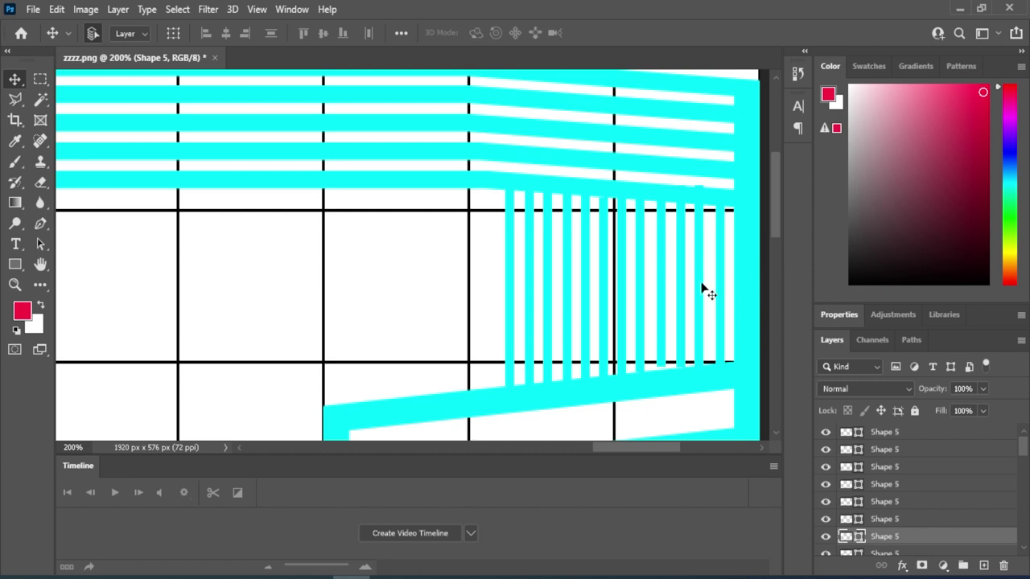
{"action": "left_click", "coordinate": [700, 294]}
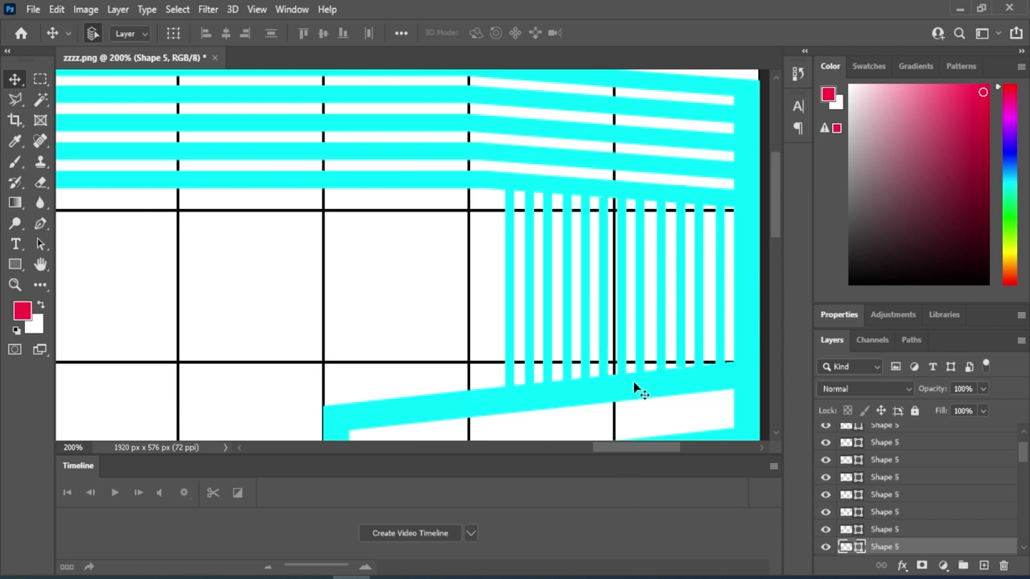
Draw an unfilled cyan rounded rectangle of about 1154 by 385 px with a 10 px radius, along the grid lines between the bent-line panels.
{"action": "key", "text": "ctrl+minus"}
{"action": "key", "text": "ctrl+minus"}
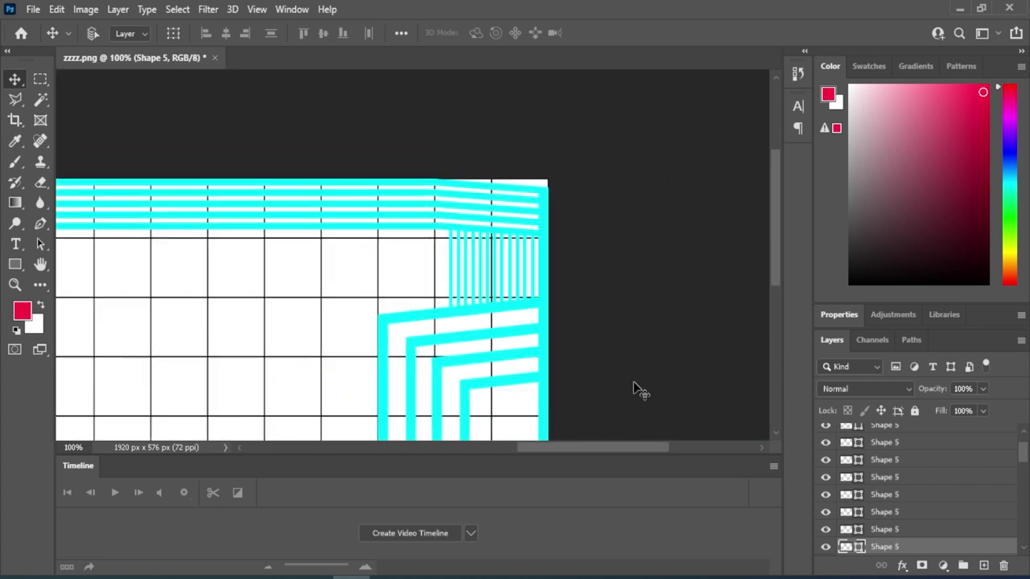
{"action": "key", "text": "ctrl+minus"}
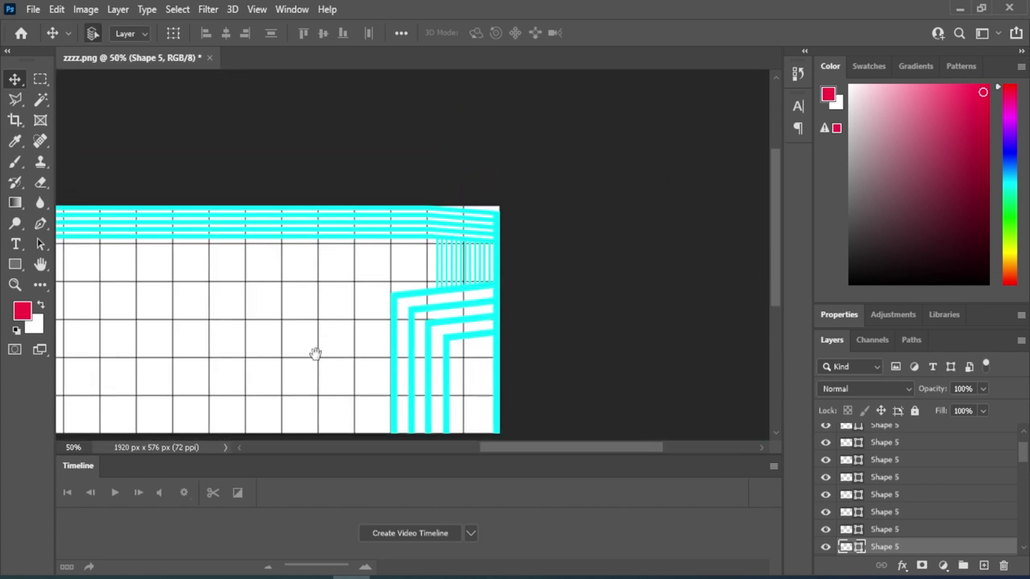
{"action": "left_click_drag", "start_coordinate": [315, 354], "coordinate": [551, 323]}
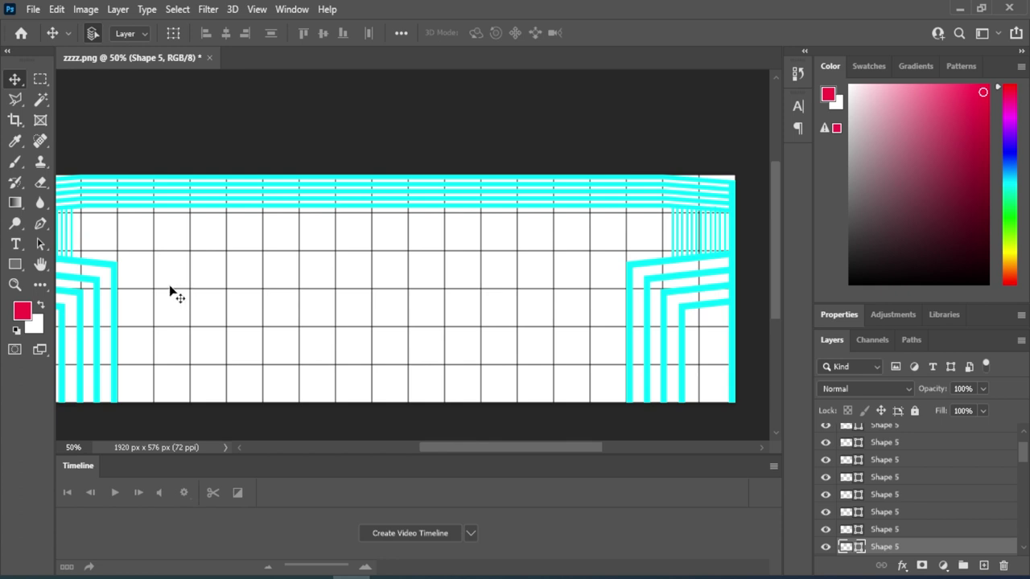
{"action": "left_click", "coordinate": [14, 265]}
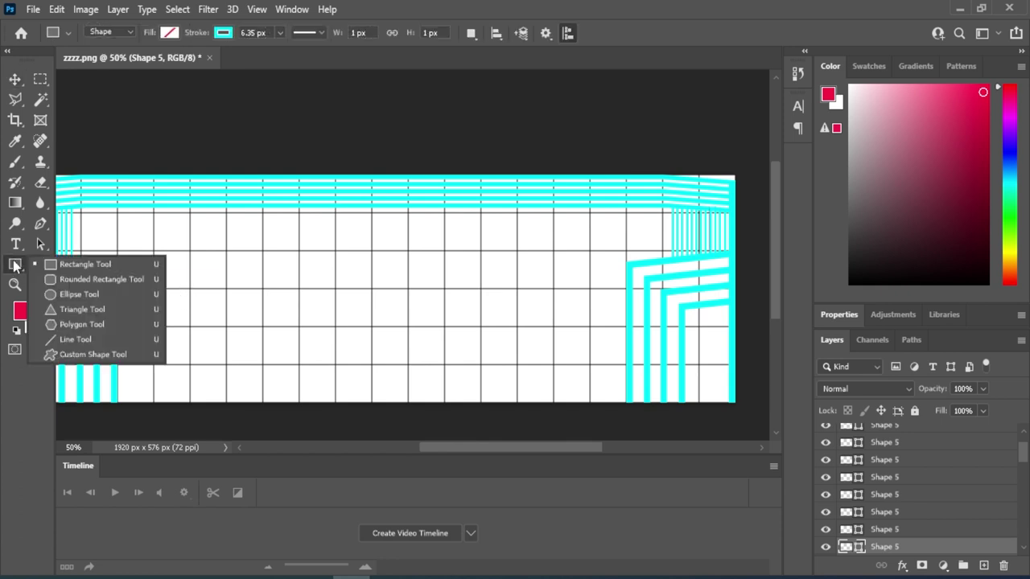
{"action": "left_click", "coordinate": [64, 279]}
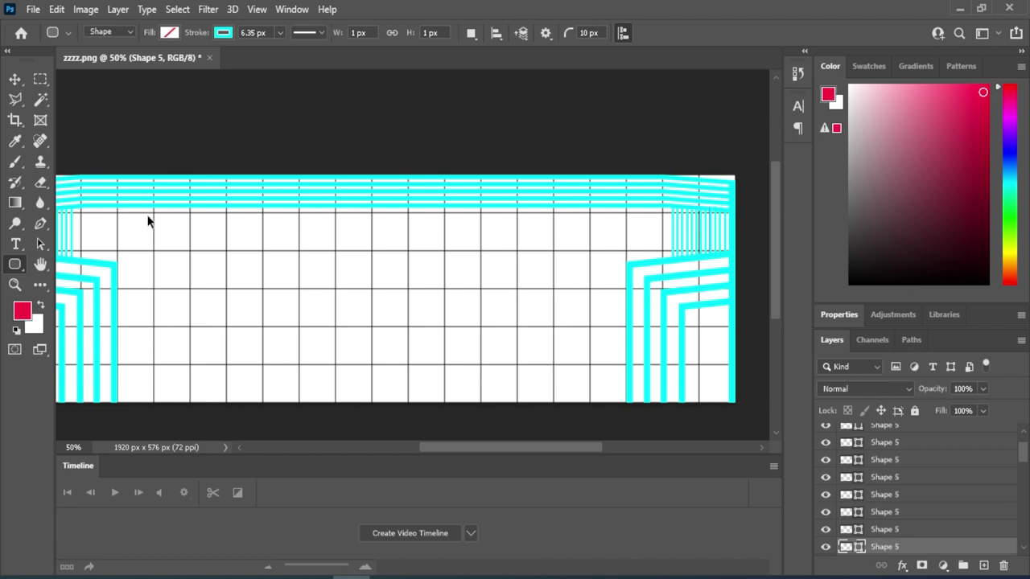
{"action": "key", "text": "ctrl+plus"}
{"action": "key", "text": "ctrl+plus"}
{"action": "key", "text": "ctrl+plus"}
{"action": "key", "text": "ctrl+plus"}
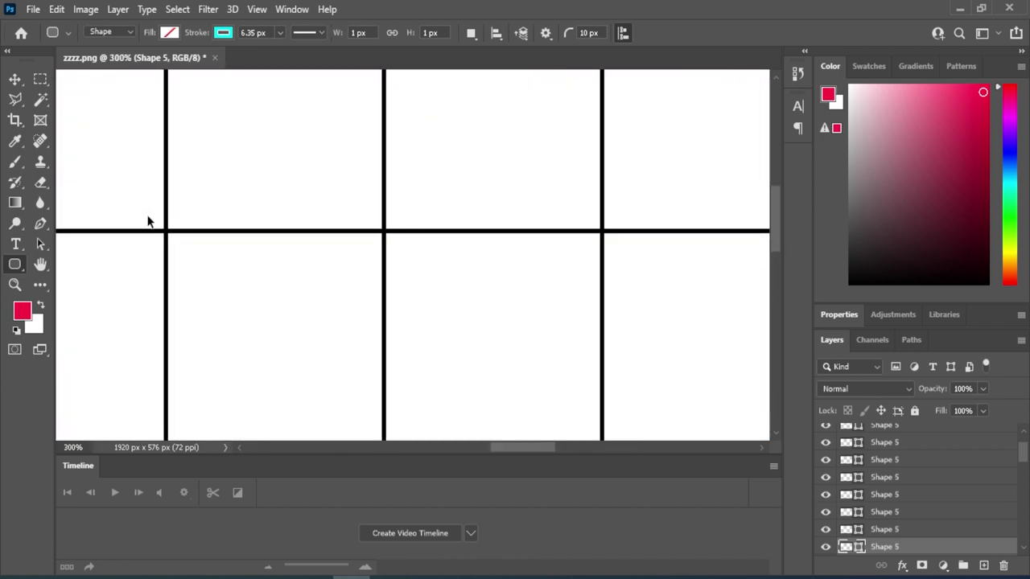
{"action": "key", "text": "ctrl+plus"}
{"action": "key", "text": "ctrl+plus"}
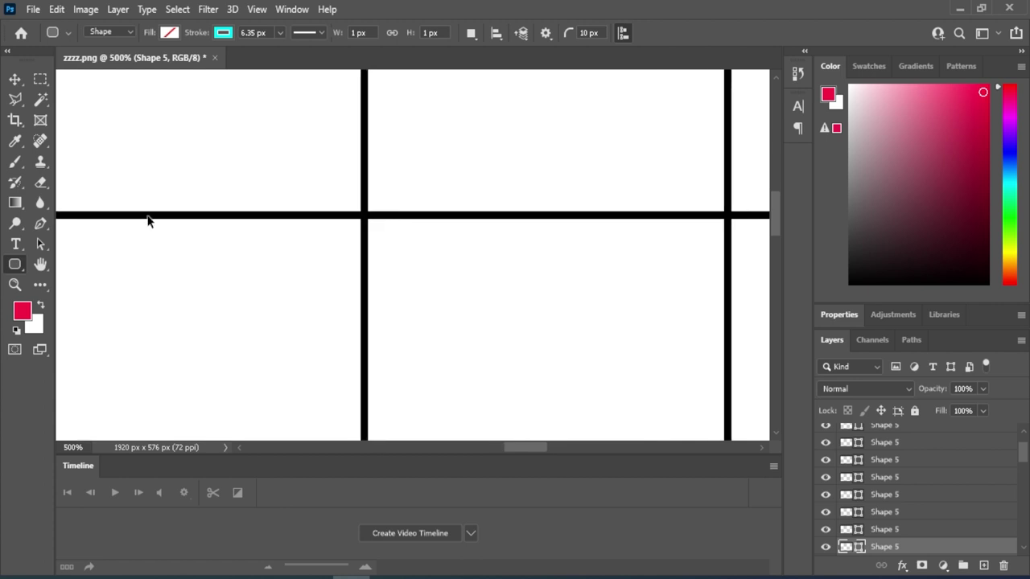
{"action": "key", "text": "ctrl+minus"}
{"action": "key", "text": "ctrl+minus"}
{"action": "key", "text": "ctrl+minus"}
{"action": "key", "text": "ctrl+minus"}
{"action": "key", "text": "ctrl+minus"}
{"action": "key", "text": "ctrl+minus"}
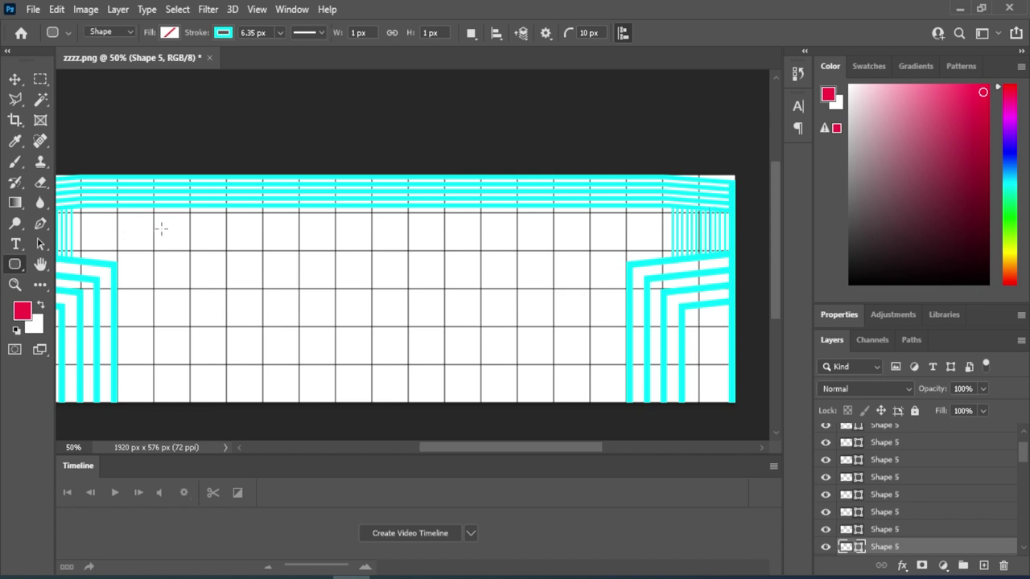
{"action": "left_click_drag", "start_coordinate": [152, 213], "coordinate": [588, 366]}
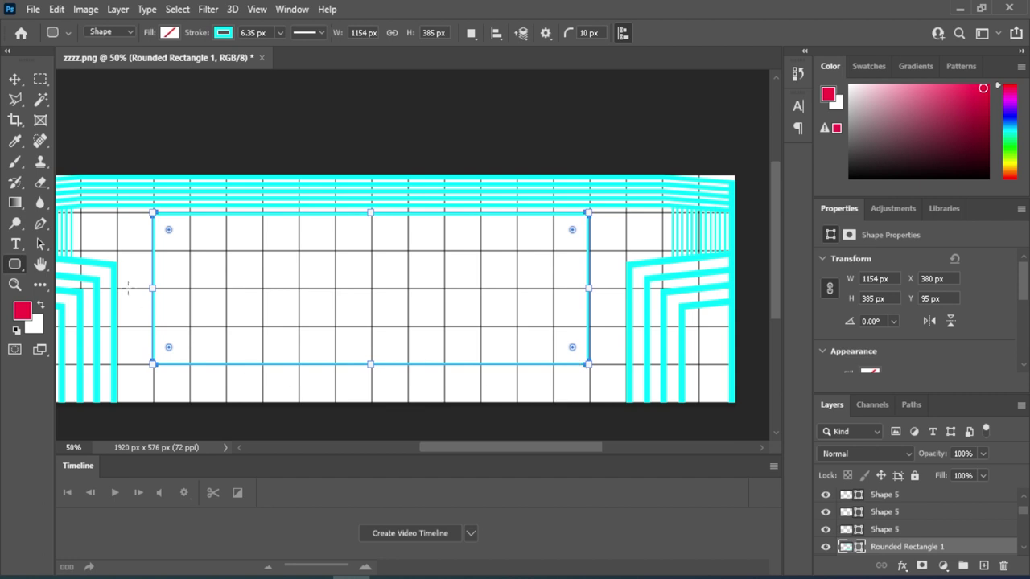
Thicken the rounded rectangle's outline to a stroke width of about 19.17 px.
{"action": "left_click", "coordinate": [280, 34]}
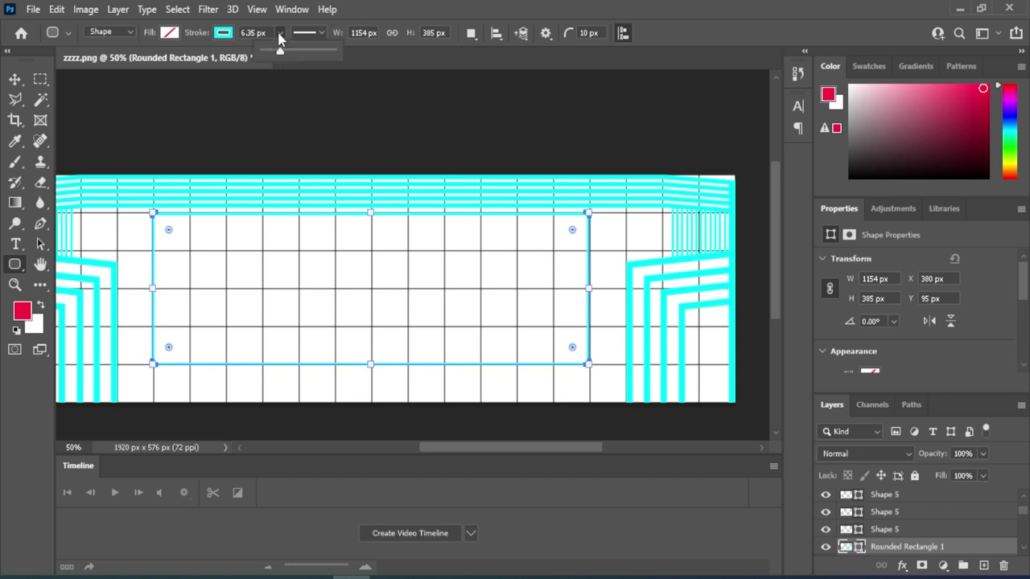
{"action": "mouse_move", "coordinate": [283, 49]}
{"action": "left_mouse_down"}
{"action": "mouse_move", "coordinate": [321, 64]}
{"action": "mouse_move", "coordinate": [305, 82]}
{"action": "mouse_move", "coordinate": [296, 69]}
{"action": "left_mouse_up"}
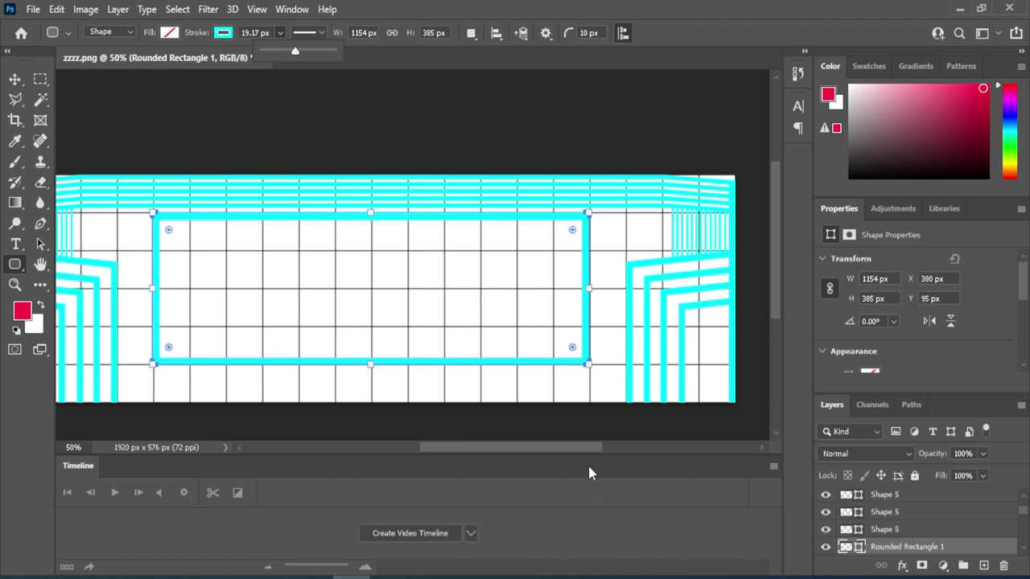
{"action": "left_click", "coordinate": [667, 422]}
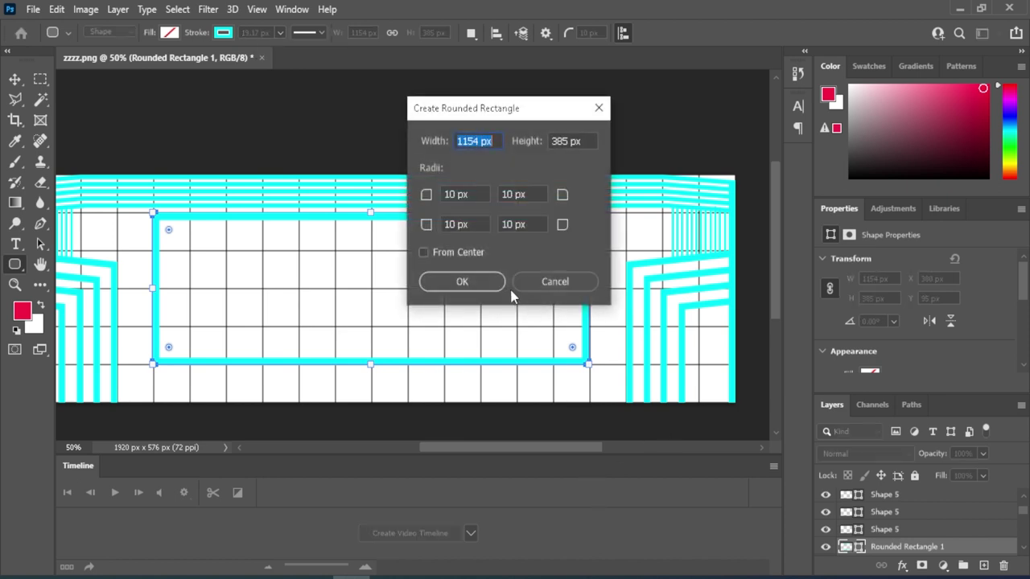
{"action": "left_click", "coordinate": [547, 286]}
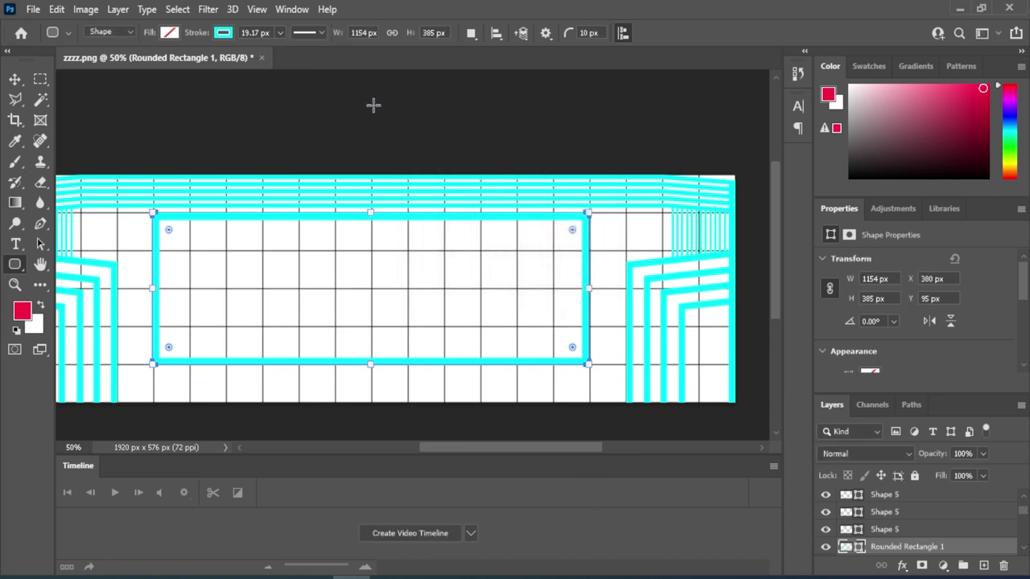
Start a free transform on the rounded frame and shift it 3 px to the left and 1 px down, to Y 96 px.
{"action": "left_click", "coordinate": [16, 79]}
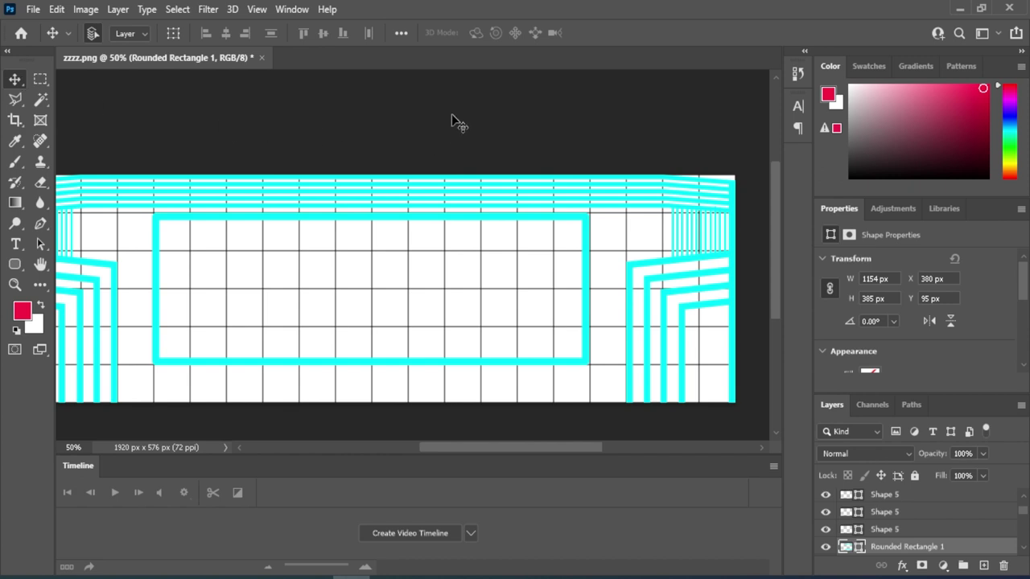
{"action": "key", "text": "ctrl+plus"}
{"action": "key", "text": "ctrl+plus"}
{"action": "key", "text": "ctrl+plus"}
{"action": "key", "text": "ctrl+plus"}
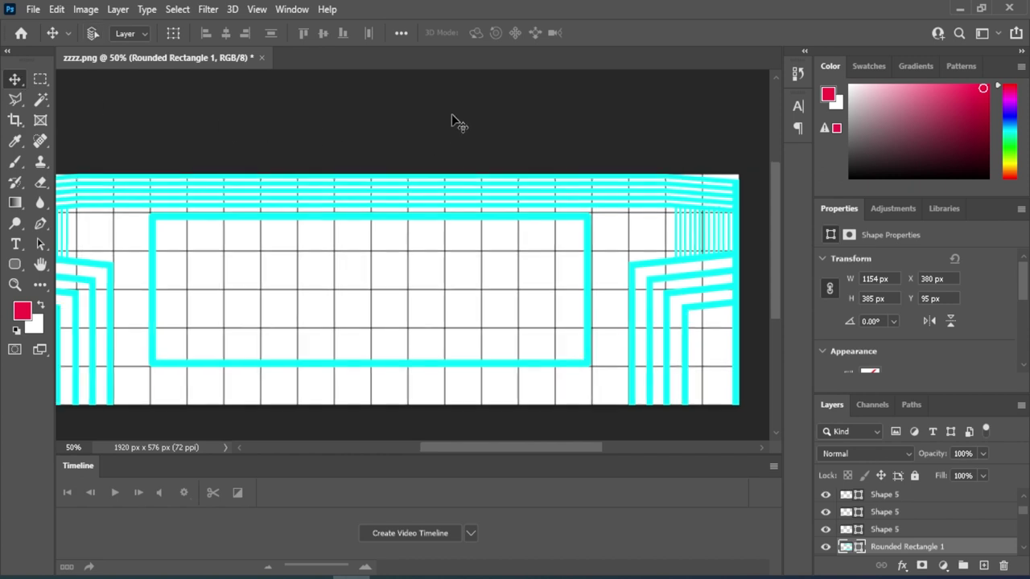
{"action": "key", "text": "ctrl+plus"}
{"action": "key", "text": "ctrl+plus"}
{"action": "key", "text": "ctrl+plus"}
{"action": "key", "text": "ctrl+plus"}
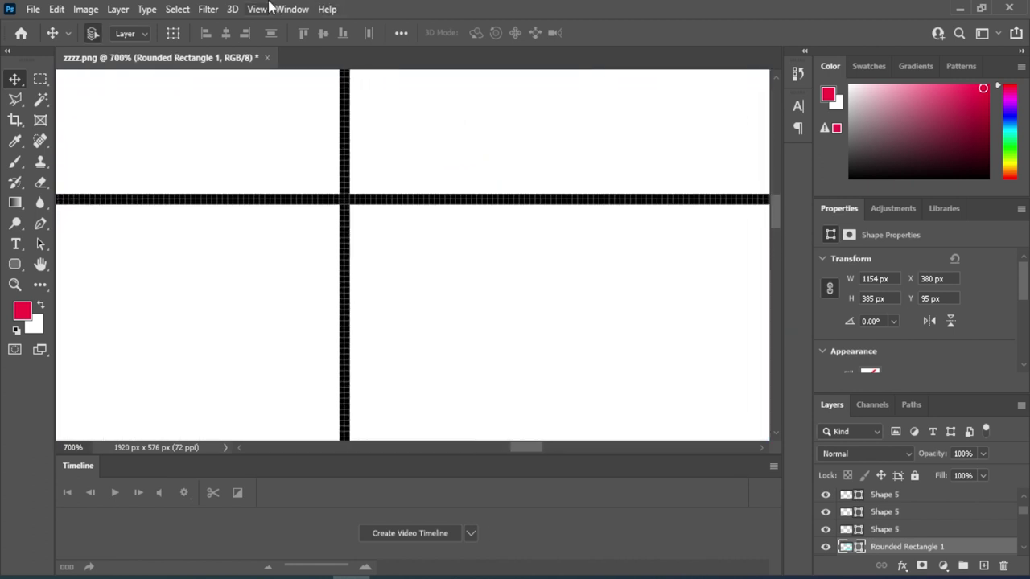
{"action": "left_click_drag", "start_coordinate": [271, 174], "coordinate": [600, 361]}
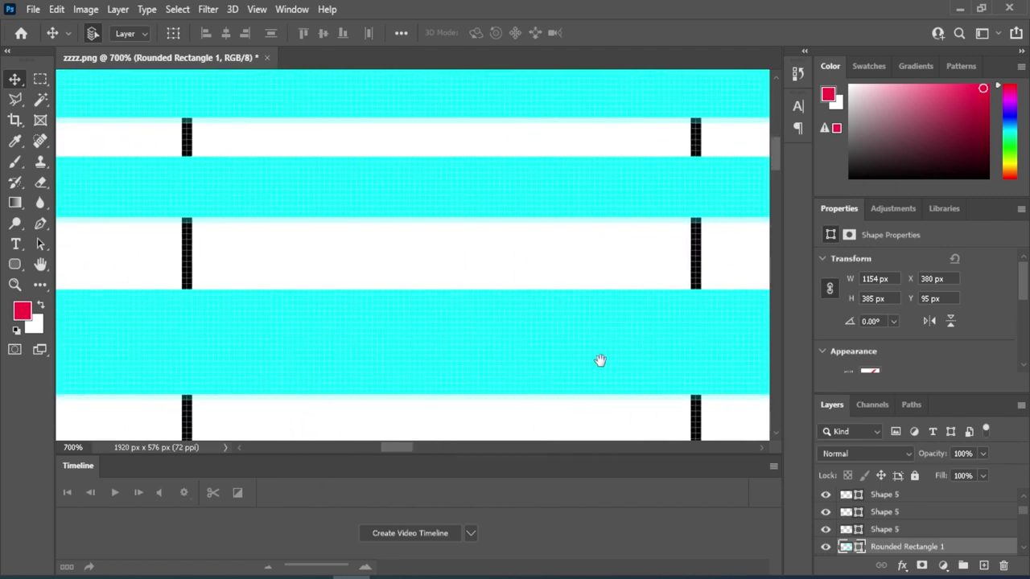
{"action": "left_click_drag", "start_coordinate": [314, 351], "coordinate": [490, 334]}
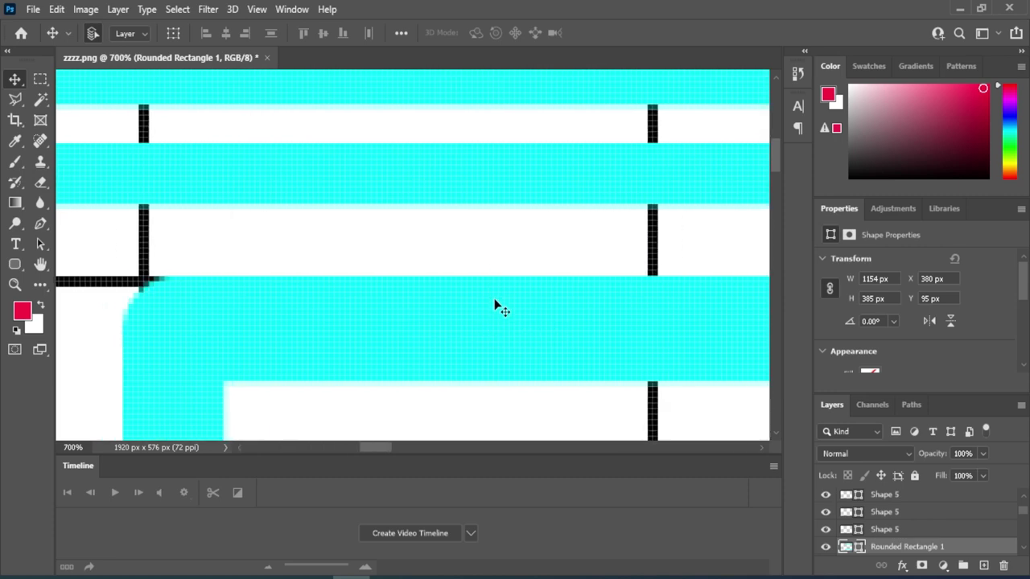
{"action": "key", "text": "ctrl+t"}
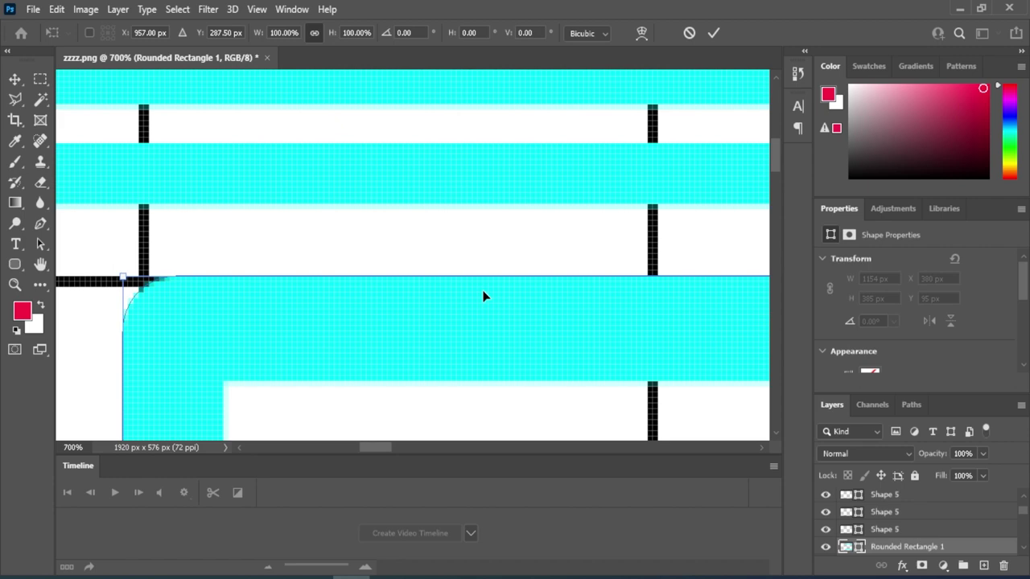
{"action": "key", "text": "Left"}
{"action": "key", "text": "Left"}
{"action": "key", "text": "Left"}
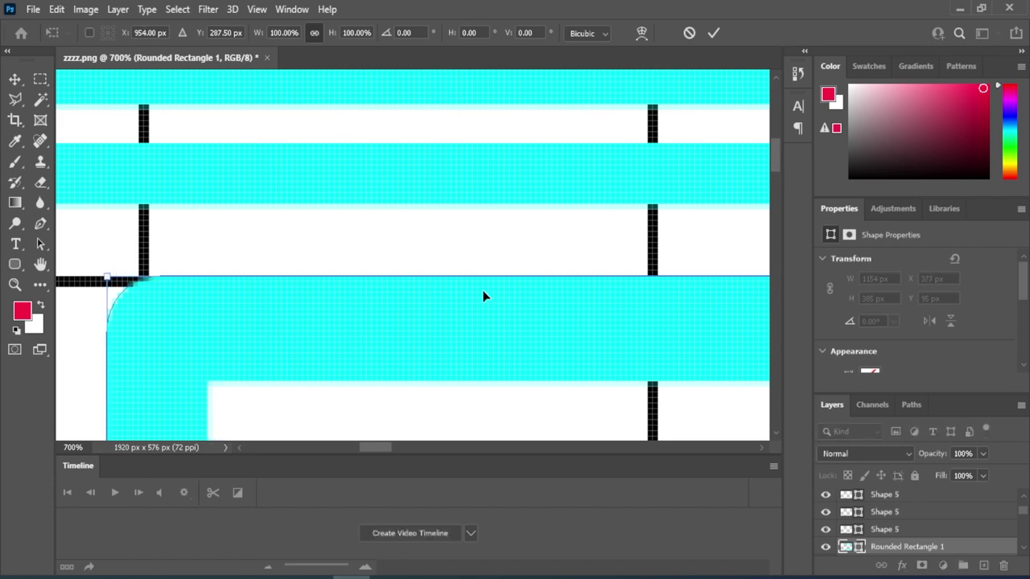
{"action": "key", "text": "Down"}
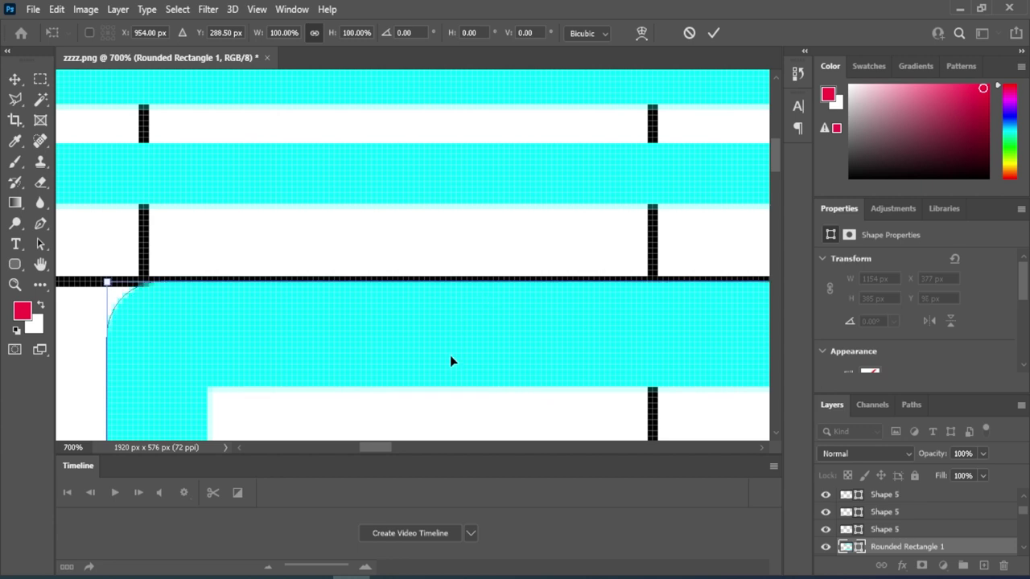
Align the frame's left and right edges with the middle of their vertical grid lines, making it 1152 px wide from X 384 px.
{"action": "left_click_drag", "start_coordinate": [437, 434], "coordinate": [448, 282]}
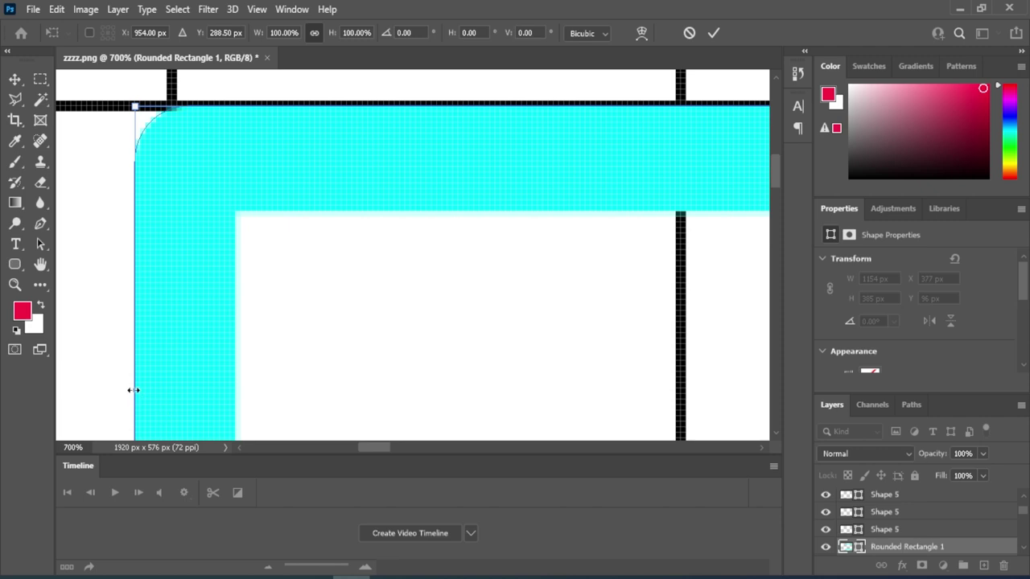
{"action": "left_click_drag", "start_coordinate": [134, 390], "coordinate": [170, 400]}
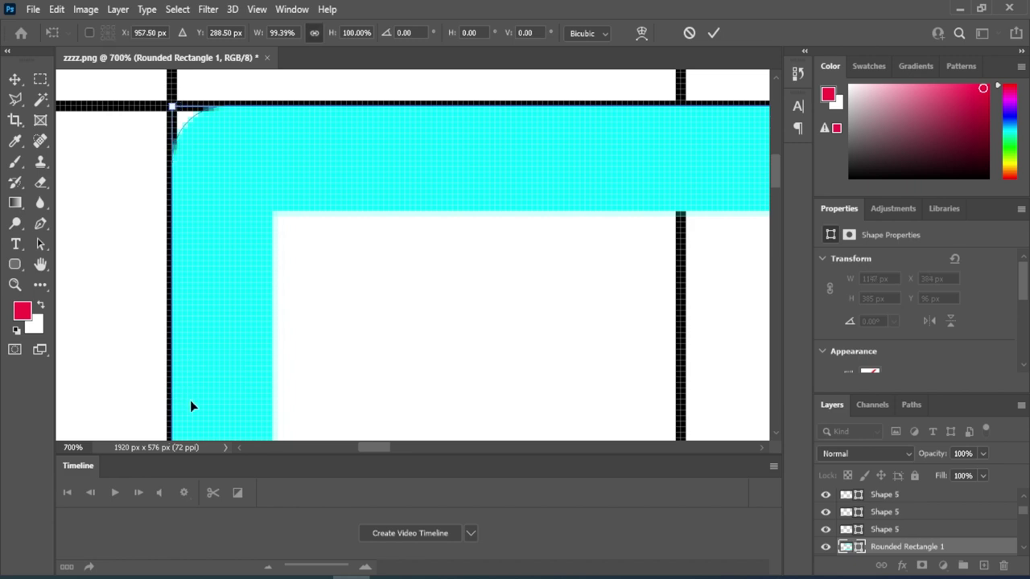
{"action": "left_click_drag", "start_coordinate": [650, 273], "coordinate": [327, 272]}
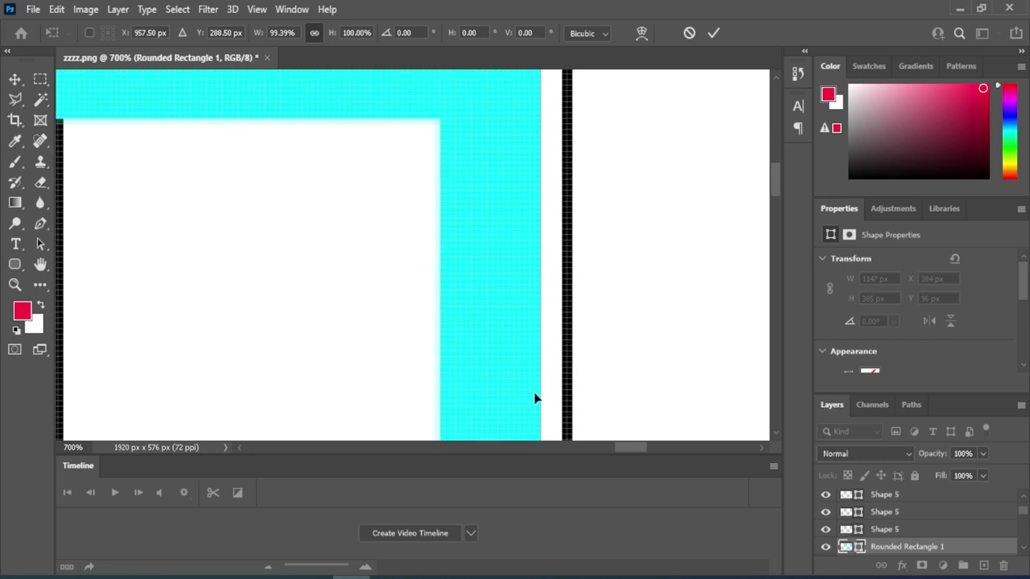
{"action": "left_click_drag", "start_coordinate": [542, 392], "coordinate": [567, 399]}
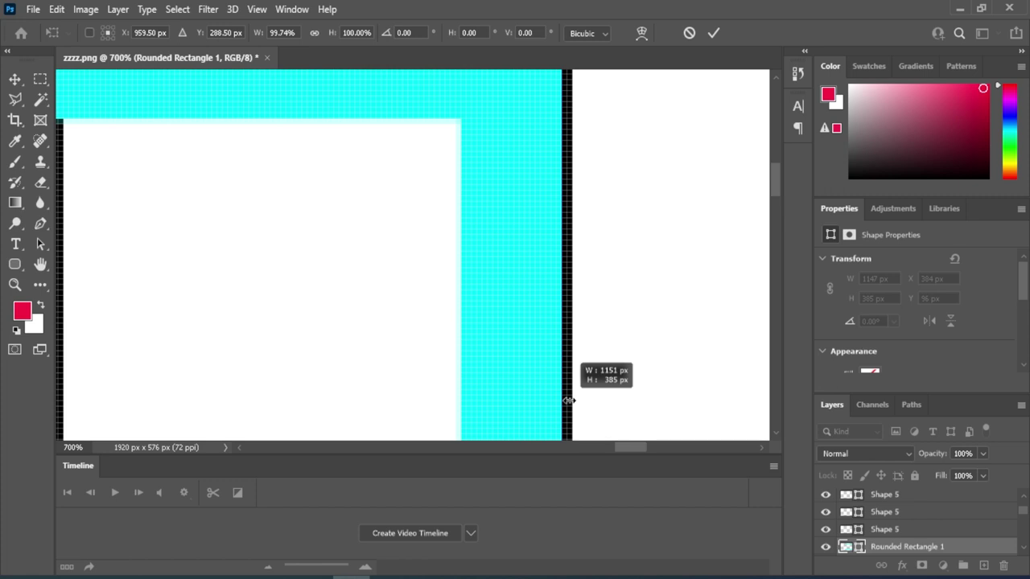
{"action": "left_click_drag", "start_coordinate": [568, 400], "coordinate": [567, 408]}
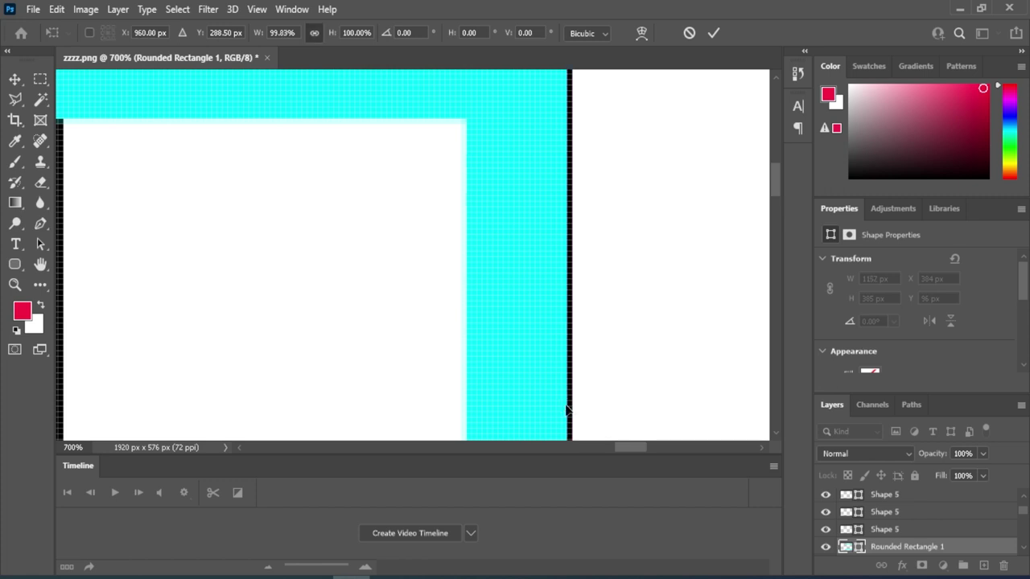
Shorten the frame to 384 px high so its lower edge meets the grid line, and undo the accidental slight rotation.
{"action": "scroll", "coordinate": [498, 362], "scroll_direction": "down", "scroll_amount": 3}
{"action": "scroll", "coordinate": [491, 346], "scroll_direction": "left", "scroll_amount": 5}
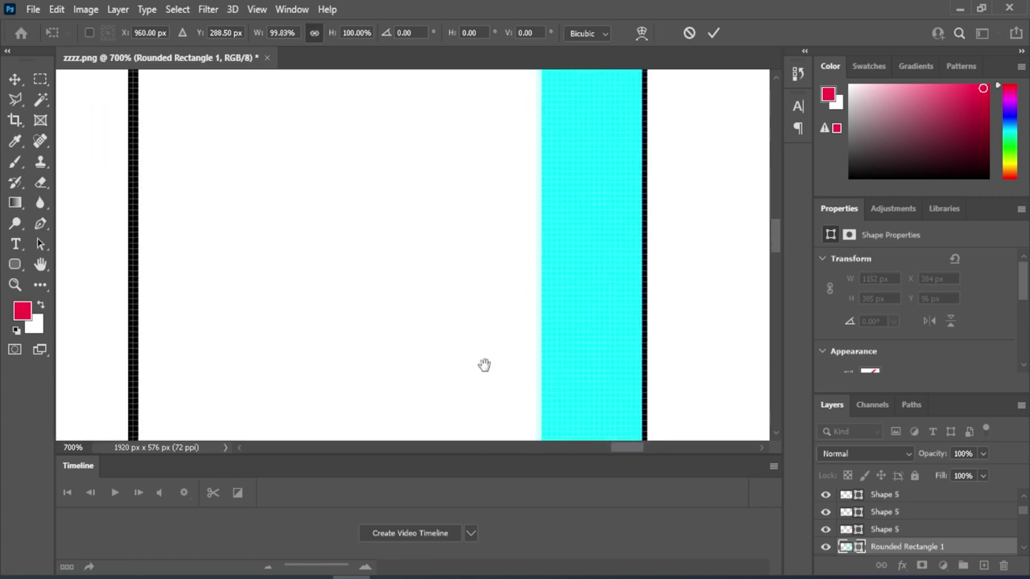
{"action": "scroll", "coordinate": [507, 316], "scroll_direction": "down", "scroll_amount": 3}
{"action": "scroll", "coordinate": [507, 316], "scroll_direction": "left", "scroll_amount": 4}
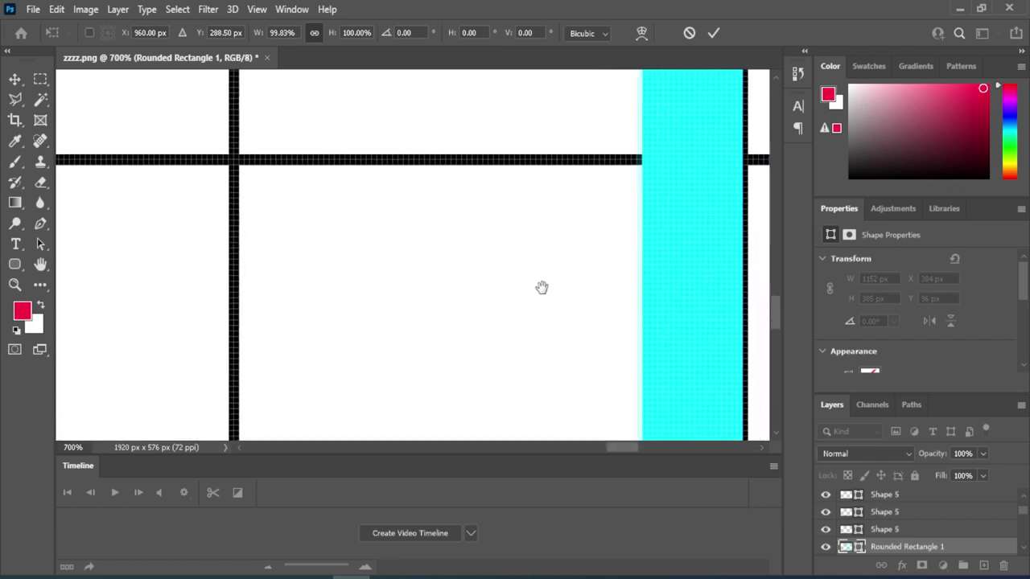
{"action": "scroll", "coordinate": [546, 302], "scroll_direction": "down", "scroll_amount": 3}
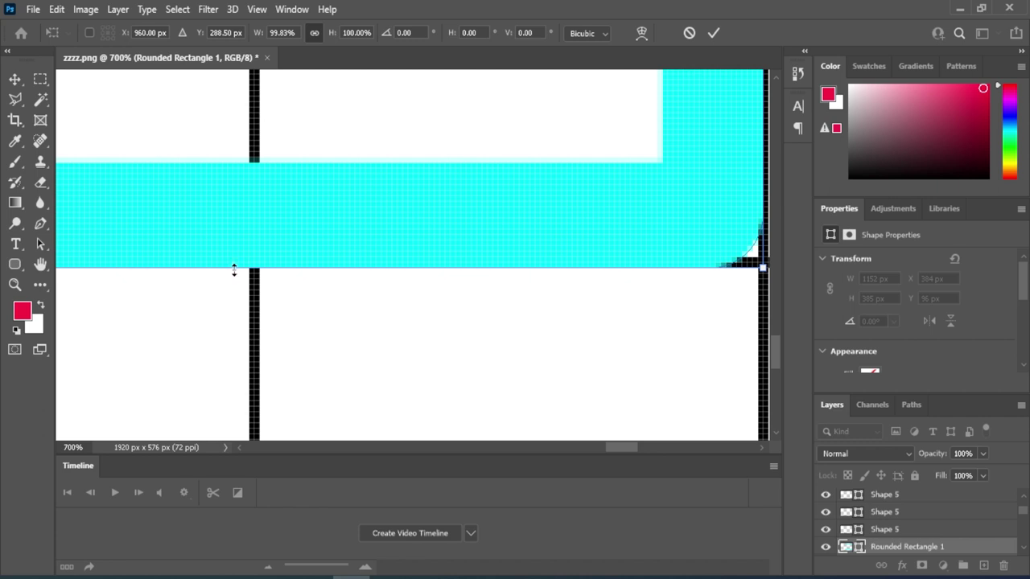
{"action": "mouse_move", "coordinate": [234, 271]}
{"action": "left_mouse_down"}
{"action": "mouse_move", "coordinate": [236, 252]}
{"action": "mouse_move", "coordinate": [236, 264]}
{"action": "left_mouse_up"}
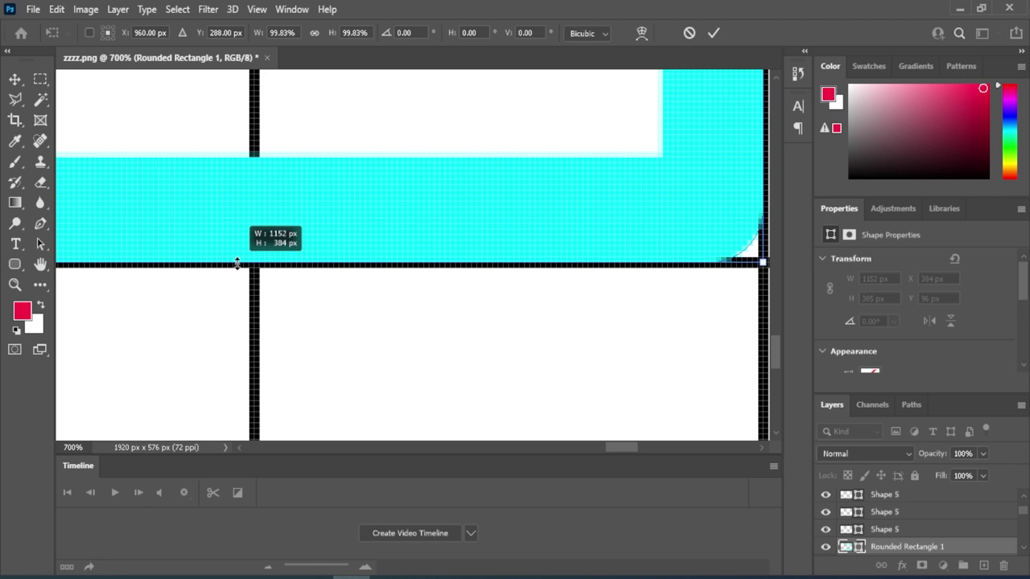
{"action": "left_click_drag", "start_coordinate": [236, 264], "coordinate": [237, 264]}
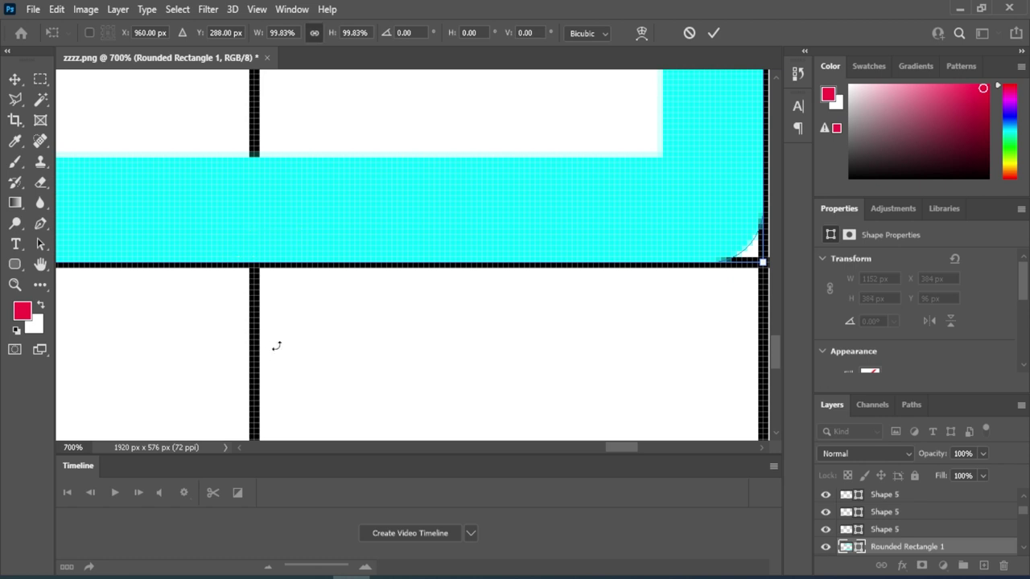
{"action": "mouse_move", "coordinate": [321, 358]}
{"action": "left_mouse_down"}
{"action": "mouse_move", "coordinate": [349, 324]}
{"action": "mouse_move", "coordinate": [340, 356]}
{"action": "left_mouse_up"}
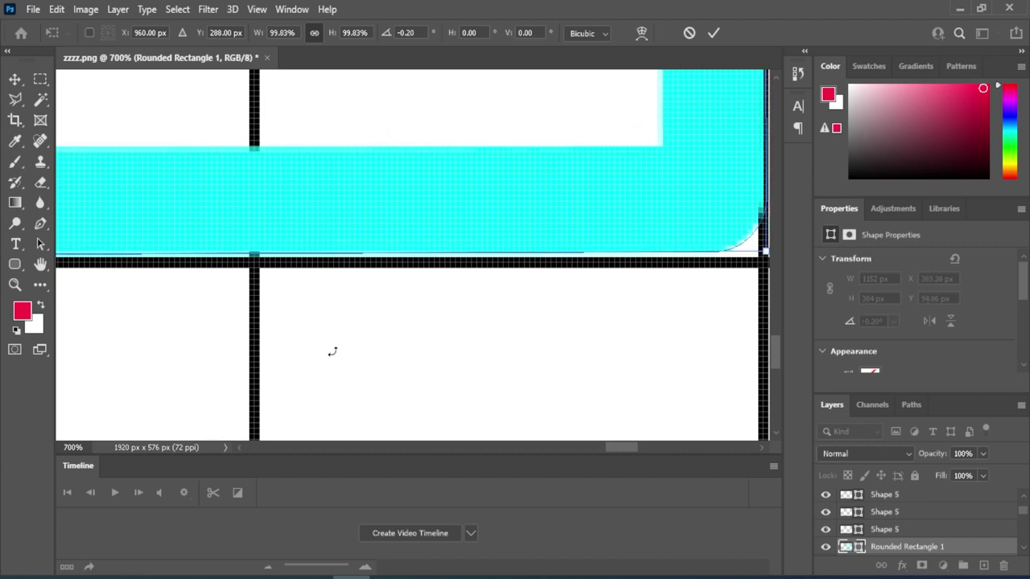
{"action": "key", "text": "ctrl+z"}
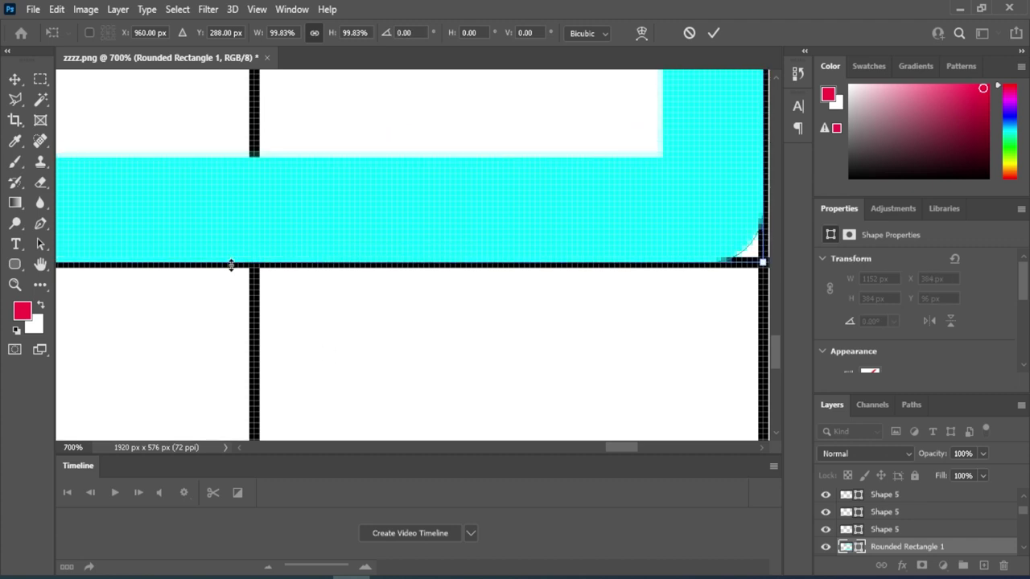
Extend the frame's lower edge down to the canvas bottom for a height of 480 px, and apply the transform.
{"action": "left_click_drag", "start_coordinate": [230, 263], "coordinate": [253, 152]}
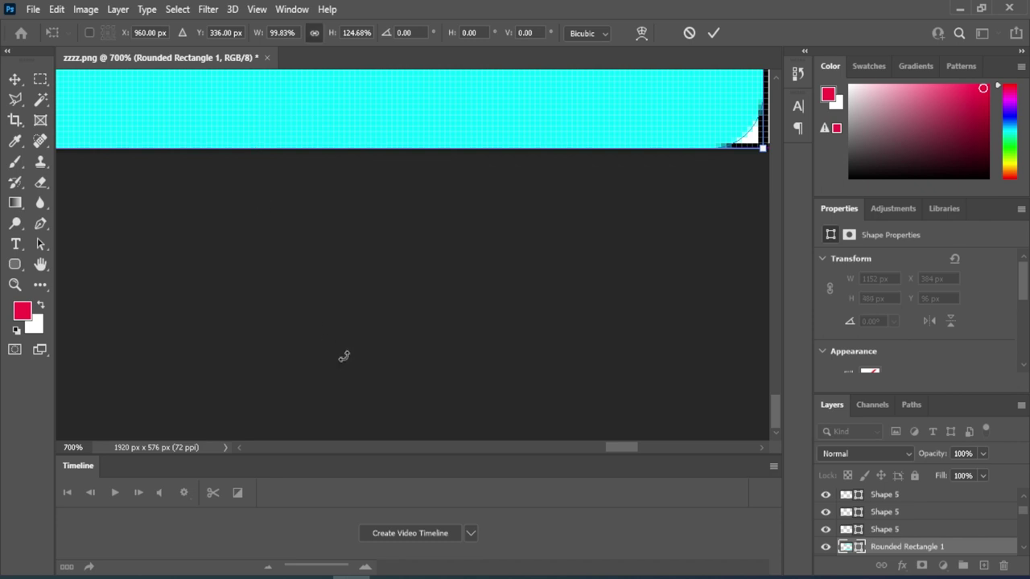
{"action": "scroll", "coordinate": [344, 356], "scroll_direction": "down", "scroll_amount": 7}
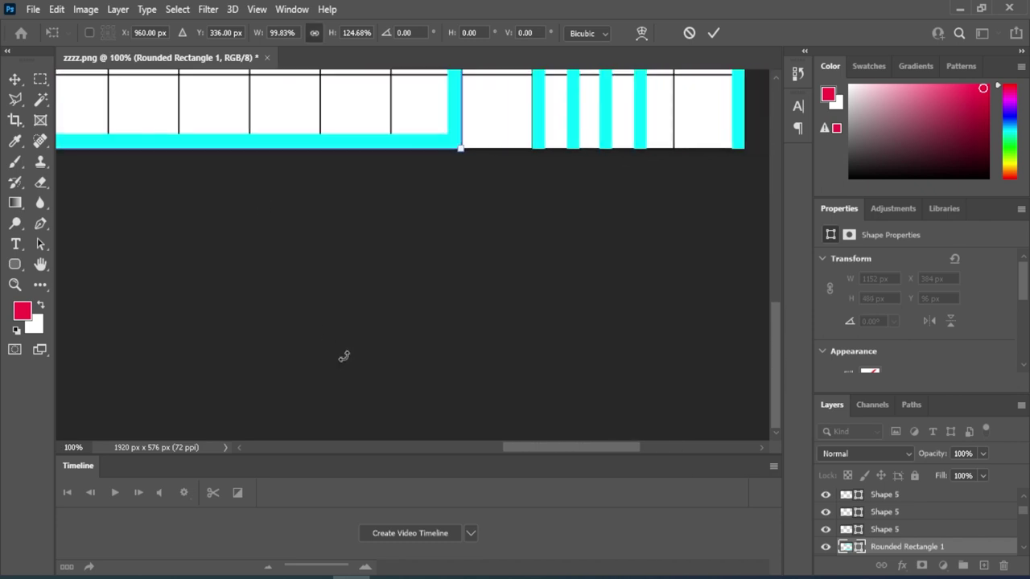
{"action": "scroll", "coordinate": [344, 356], "scroll_direction": "down", "scroll_amount": 2}
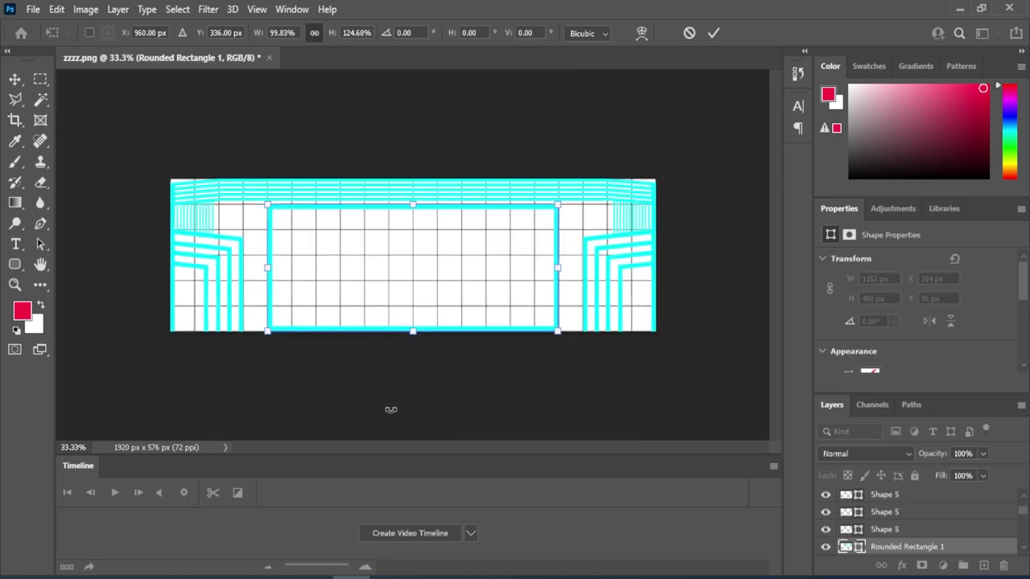
{"action": "left_click", "coordinate": [16, 78]}
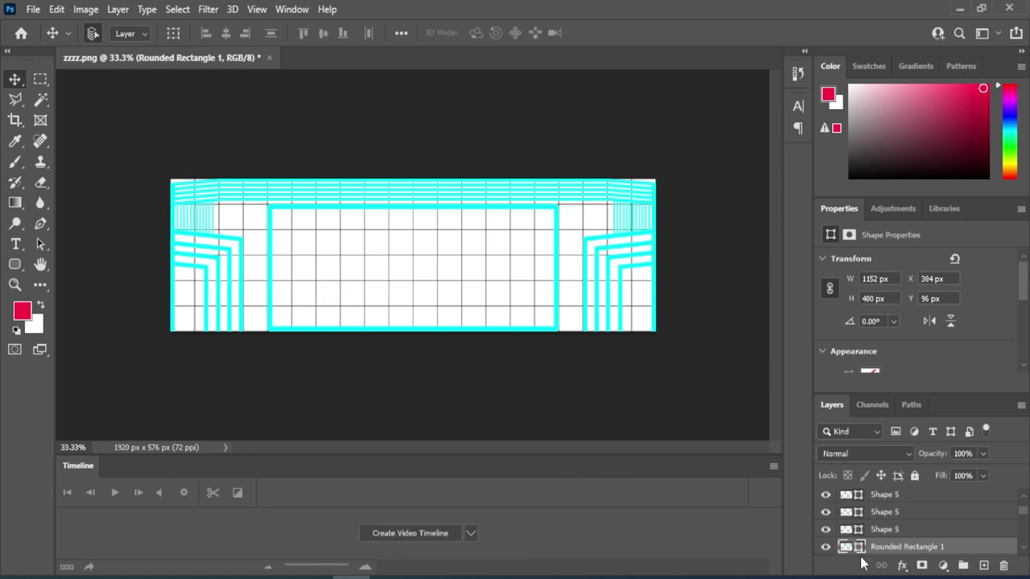
Select the Background layer, hide it to check the cyan lines on their own, and show it again.
{"action": "left_click_drag", "start_coordinate": [1023, 518], "coordinate": [1023, 571]}
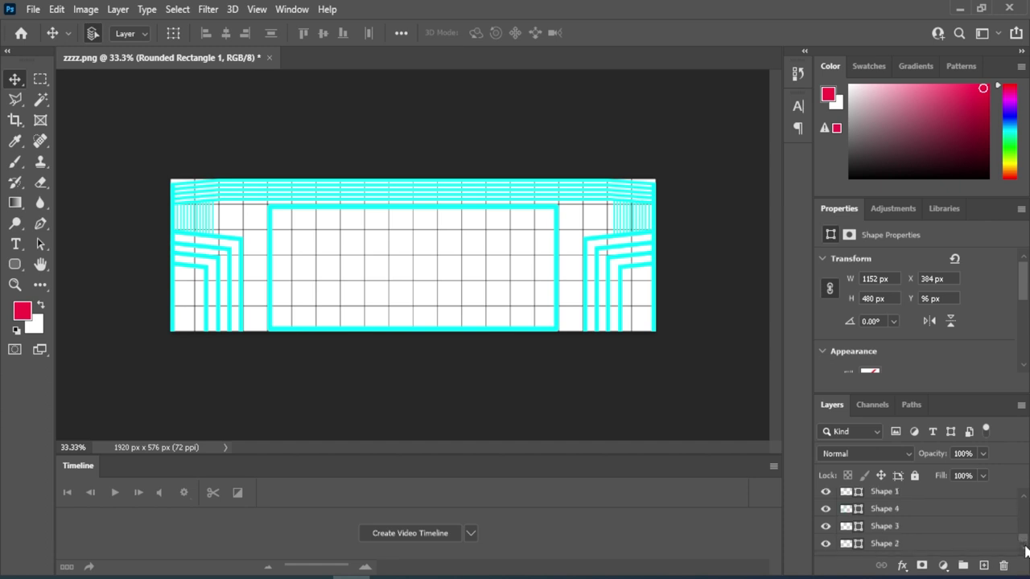
{"action": "scroll", "coordinate": [1026, 549], "scroll_direction": "down", "scroll_amount": 1}
{"action": "left_click", "coordinate": [854, 547]}
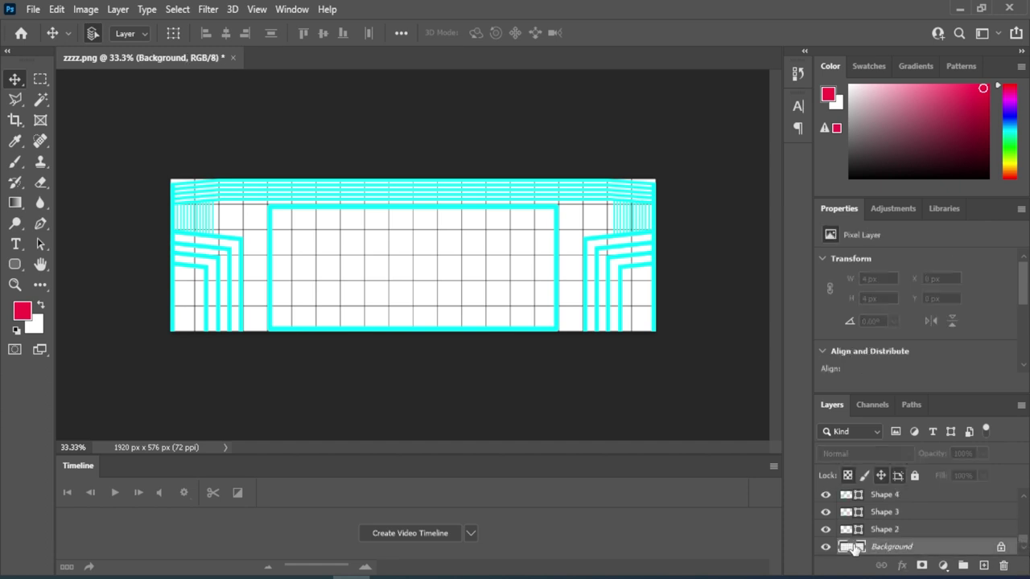
{"action": "left_click", "coordinate": [825, 547]}
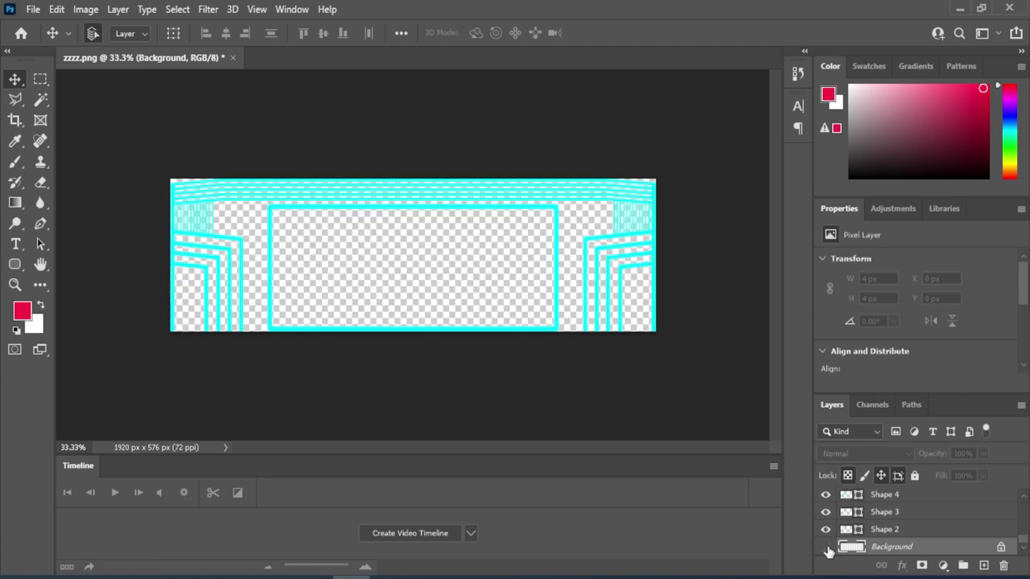
{"action": "left_click", "coordinate": [825, 547]}
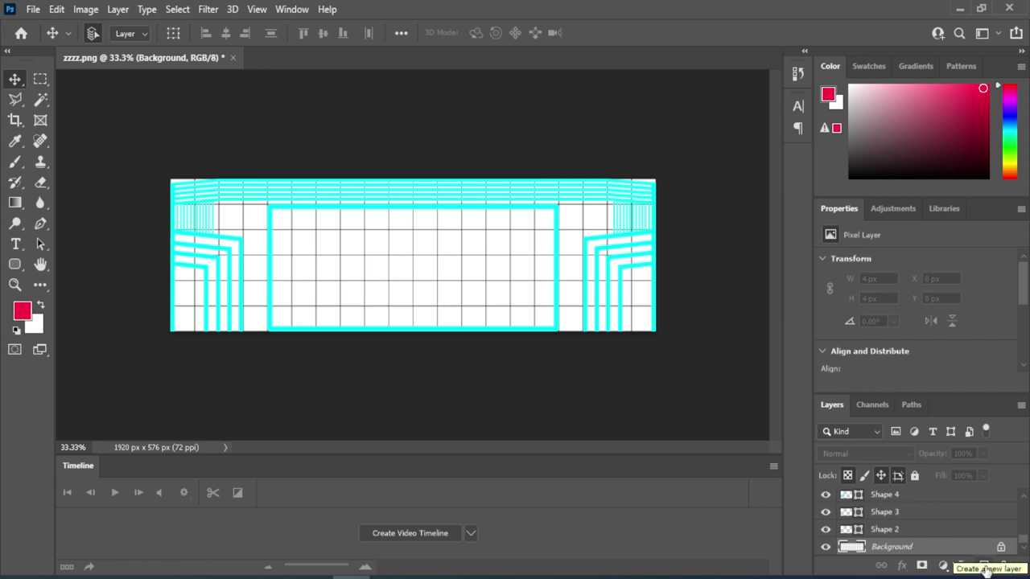
Add a new layer directly above the Background and fill it with near-black #030303.
{"action": "left_click", "coordinate": [983, 565]}
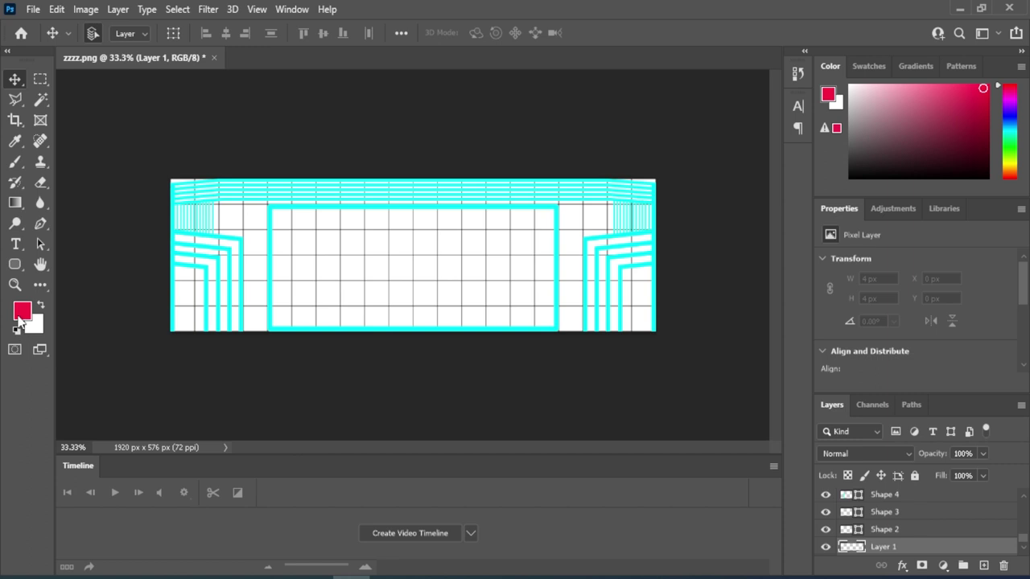
{"action": "key", "text": "i"}
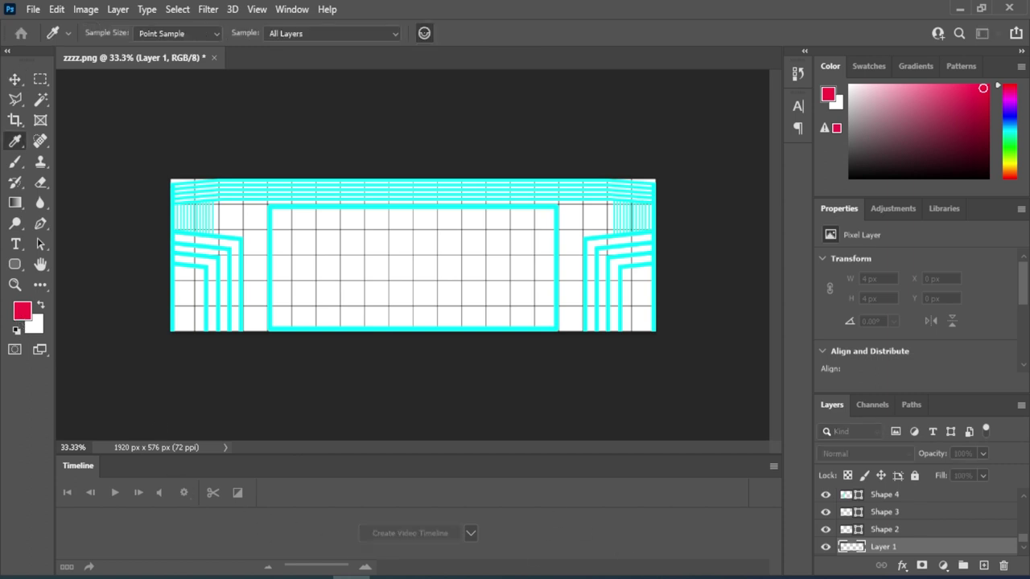
{"action": "left_click", "coordinate": [22, 311]}
{"action": "left_click_drag", "start_coordinate": [80, 105], "coordinate": [336, 121]}
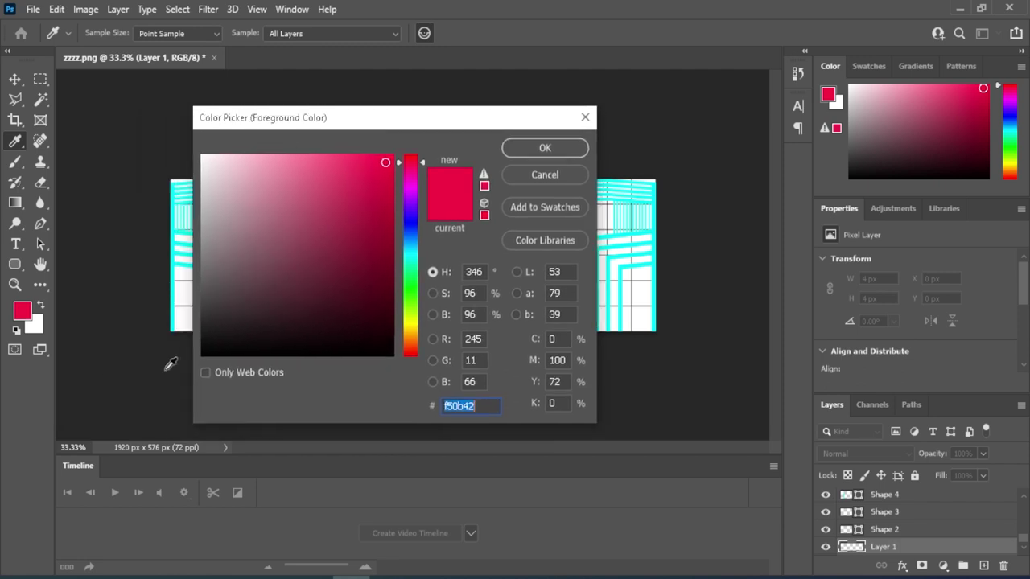
{"action": "left_click", "coordinate": [204, 354]}
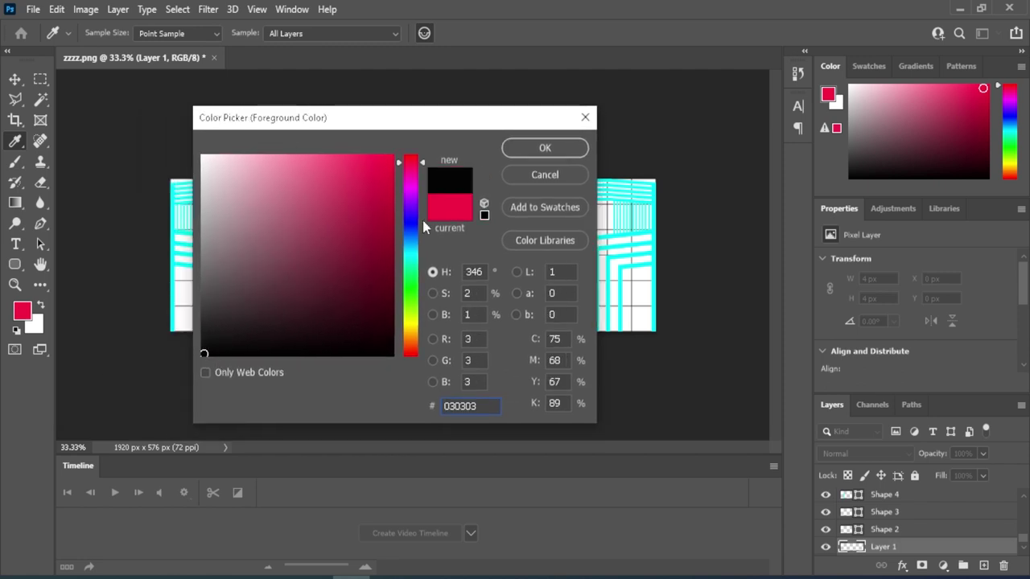
{"action": "left_click", "coordinate": [540, 155]}
{"action": "key", "text": "v"}
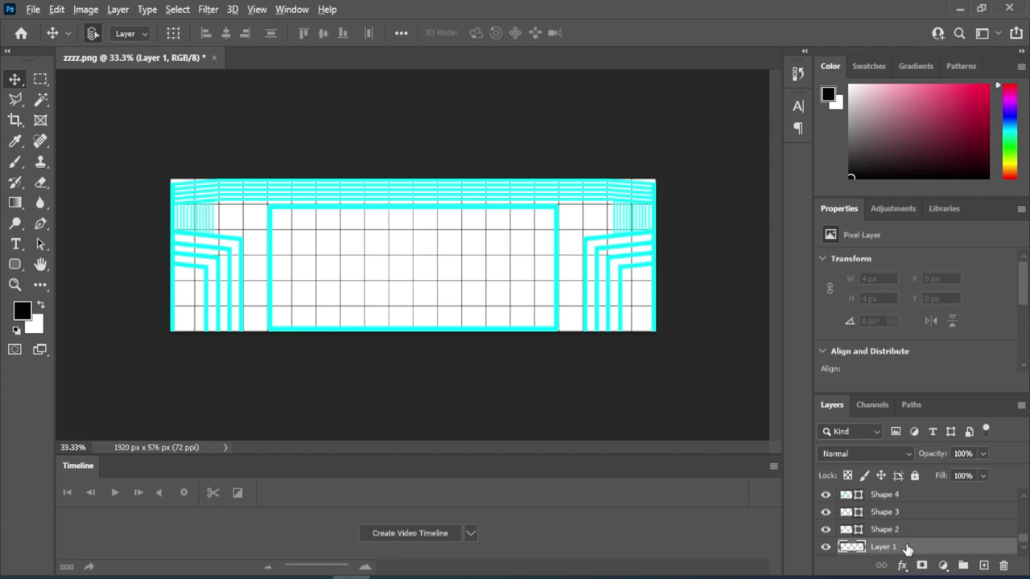
{"action": "key", "text": "alt+BackSpace"}
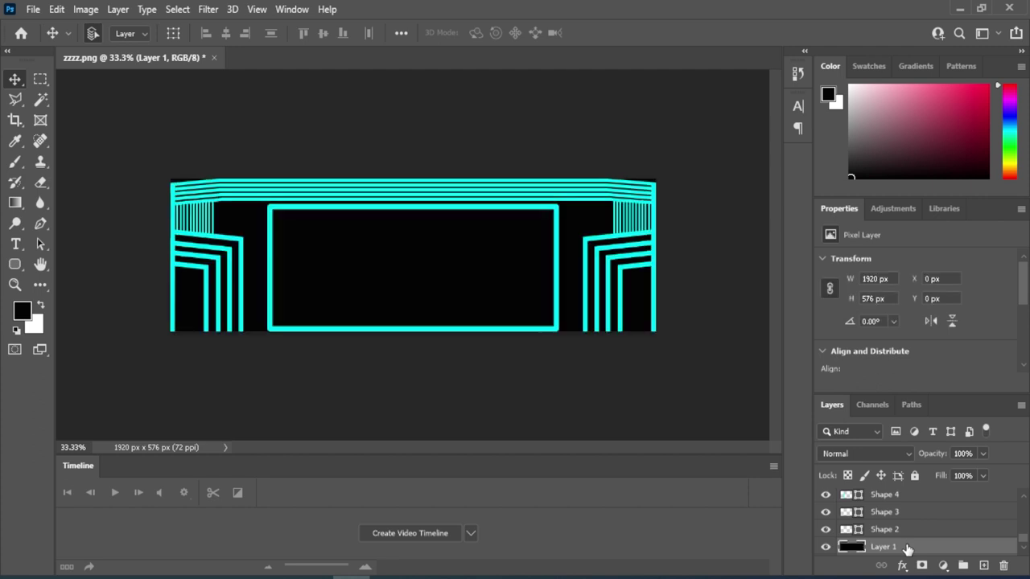
Hide the grid Background layer beneath the black layer.
{"action": "left_click", "coordinate": [1023, 543]}
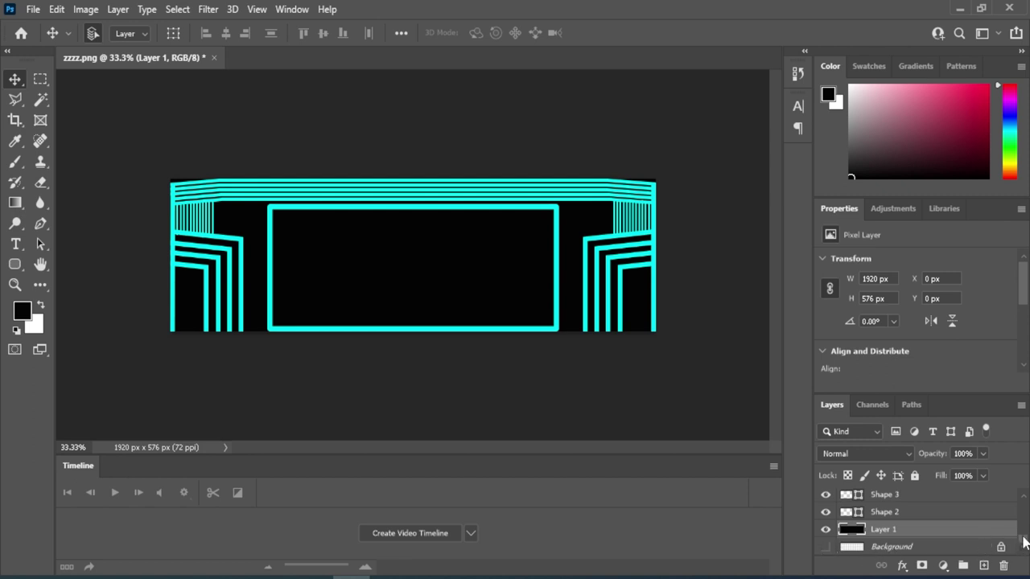
{"action": "scroll", "coordinate": [1023, 543], "scroll_direction": "up", "scroll_amount": 2}
{"action": "scroll", "coordinate": [1023, 544], "scroll_direction": "down", "scroll_amount": 2}
Save a copy of the design to the Desktop in PNG format under the name abc.
{"action": "left_click", "coordinate": [33, 10]}
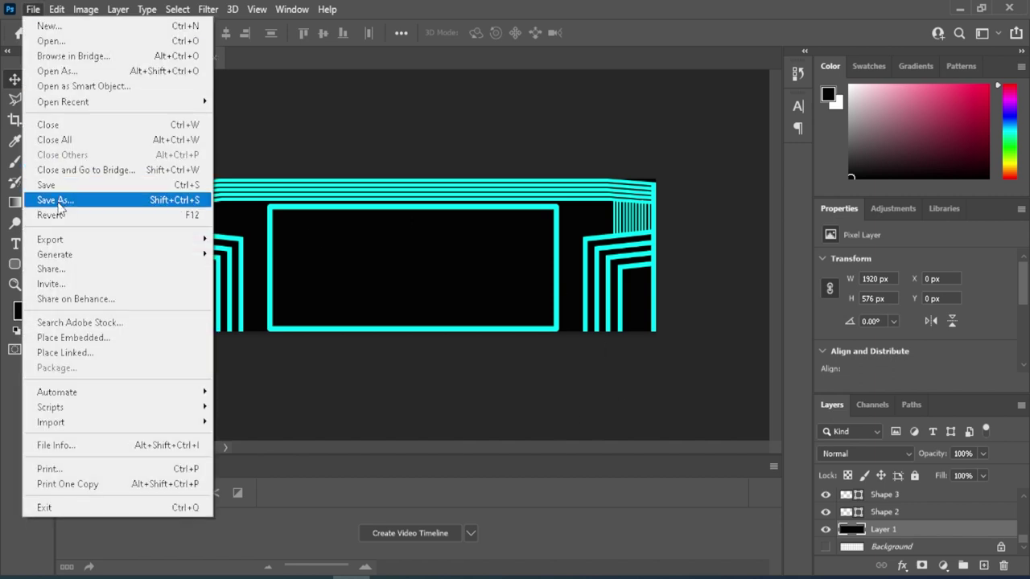
{"action": "key", "text": "Escape"}
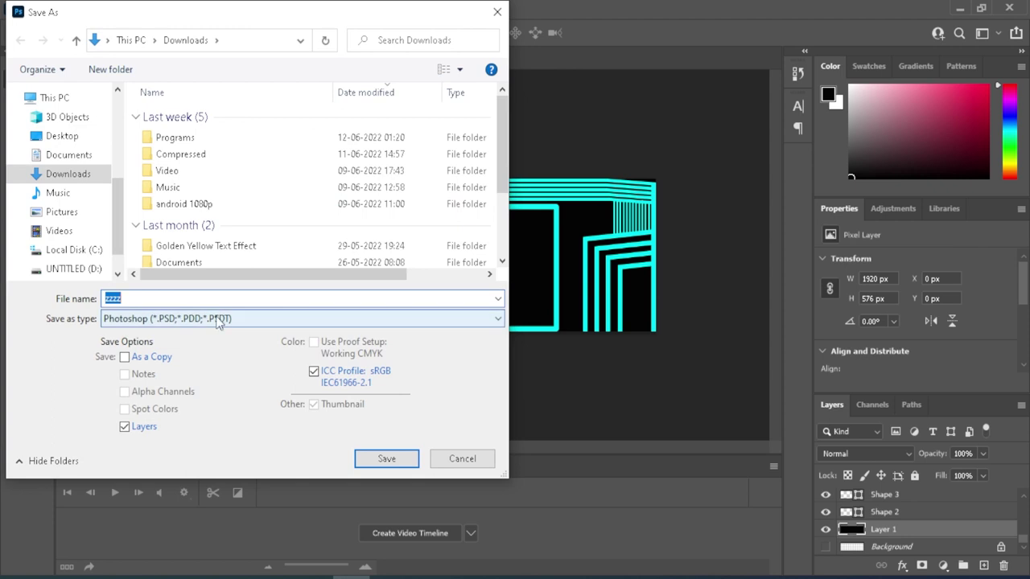
{"action": "left_click", "coordinate": [216, 319]}
{"action": "left_click", "coordinate": [161, 536]}
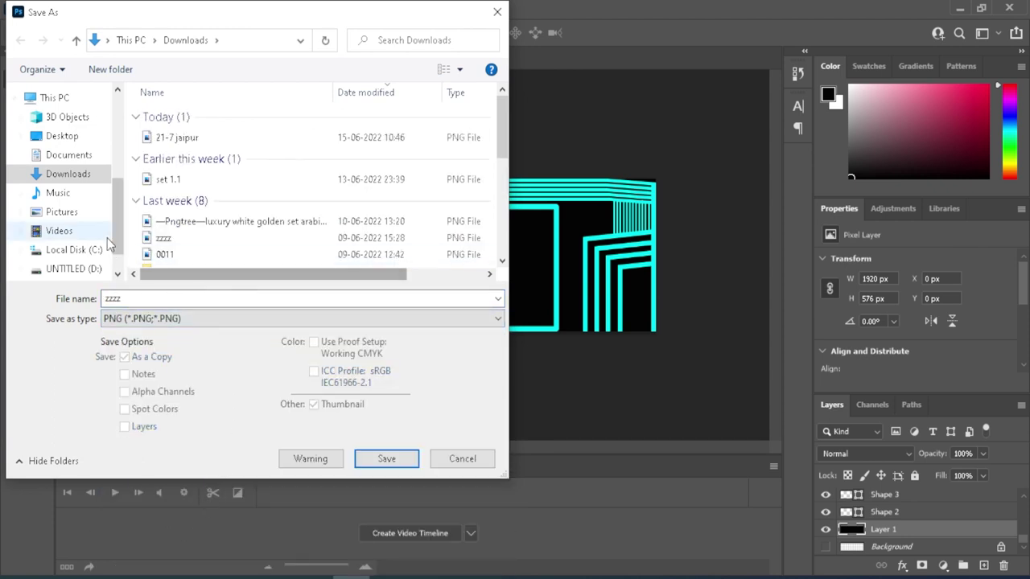
{"action": "left_click", "coordinate": [64, 137]}
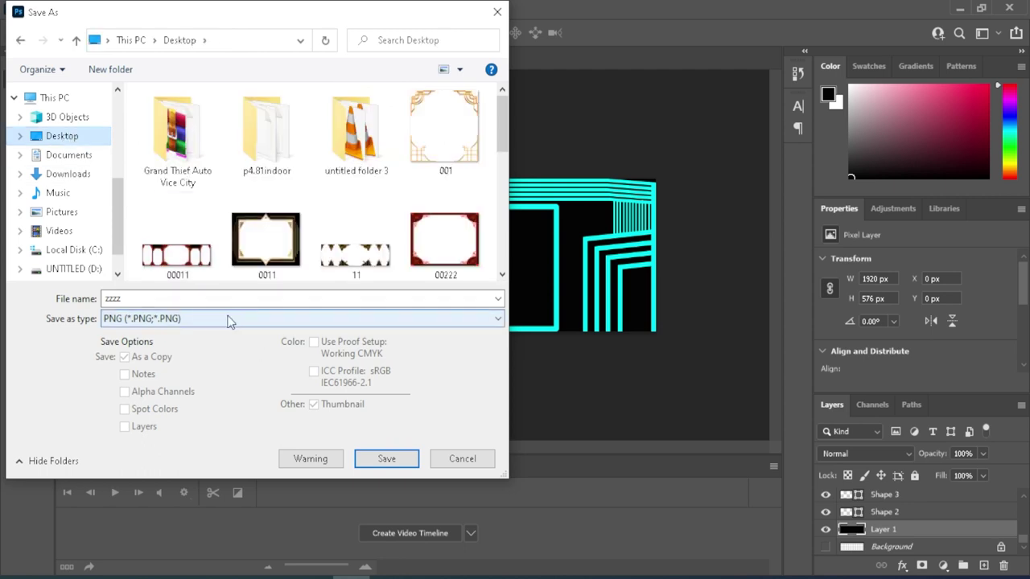
{"action": "double_click", "coordinate": [161, 298]}
{"action": "type", "text": "abc"}
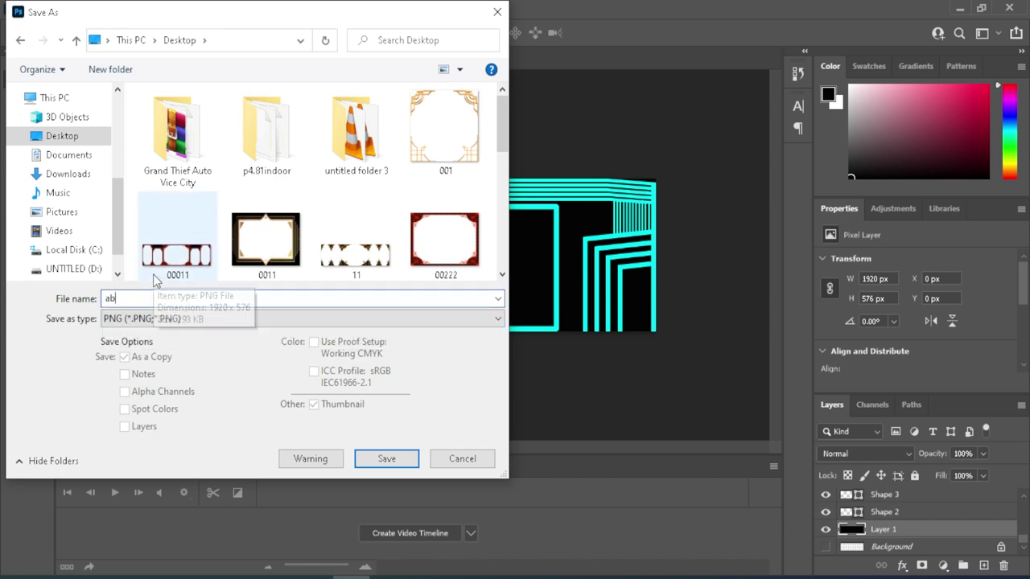
{"action": "left_click", "coordinate": [386, 462]}
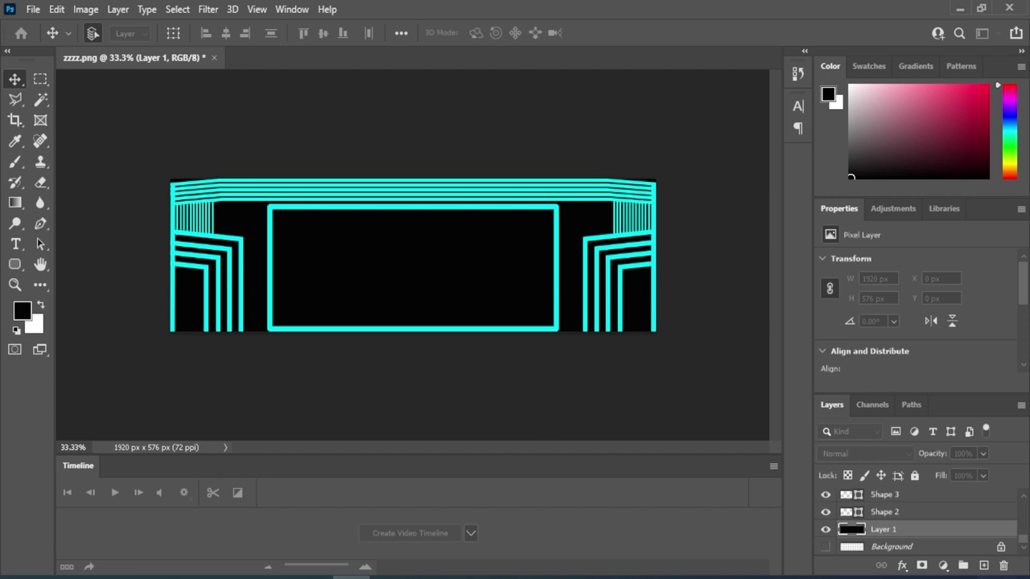
Choose the large file size (fastest saving) option for the PNG and write the file.
{"action": "left_click_drag", "start_coordinate": [266, 132], "coordinate": [371, 160]}
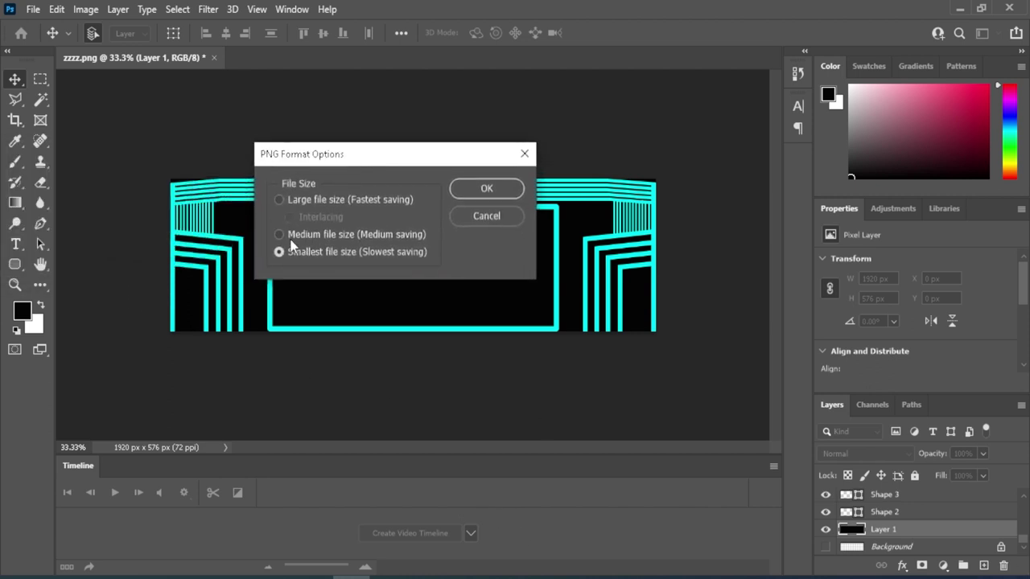
{"action": "left_click", "coordinate": [280, 199]}
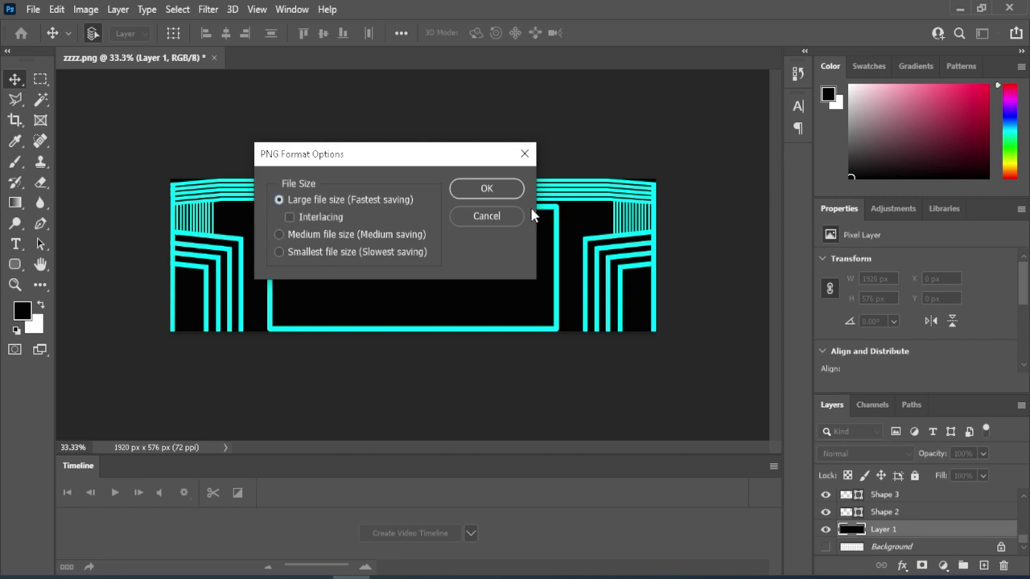
{"action": "left_click", "coordinate": [486, 188]}
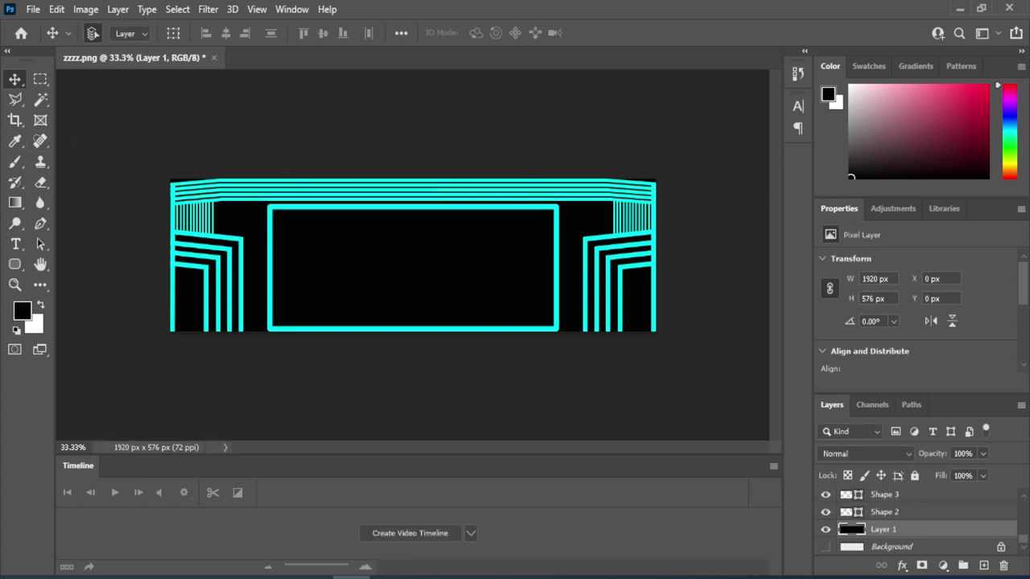
Close zzzz.png without saving its changes and open the abc image from the Desktop.
{"action": "left_click", "coordinate": [215, 57]}
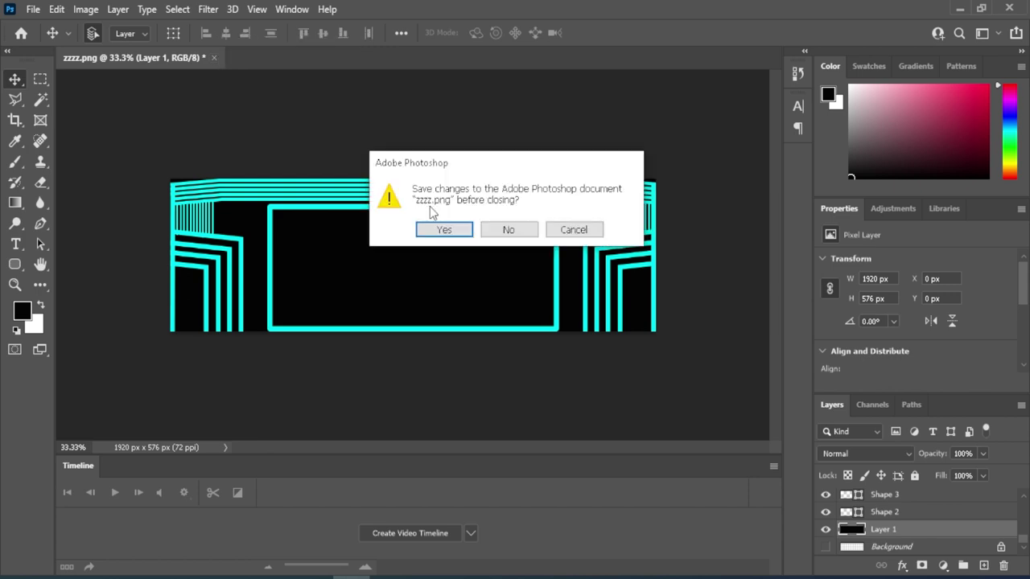
{"action": "left_click", "coordinate": [515, 230]}
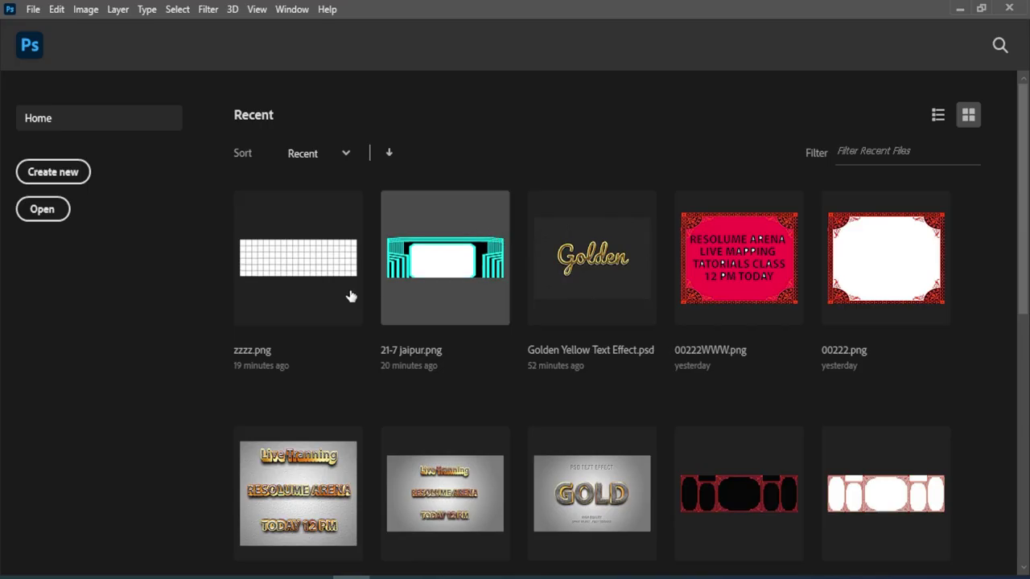
{"action": "left_click", "coordinate": [43, 210]}
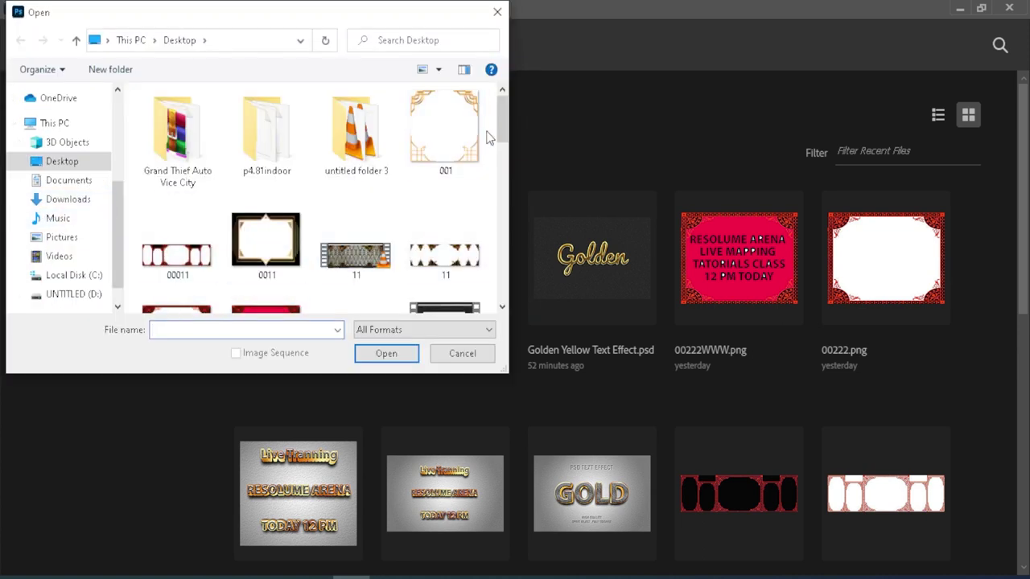
{"action": "left_click_drag", "start_coordinate": [502, 112], "coordinate": [503, 173]}
{"action": "left_click", "coordinate": [354, 165]}
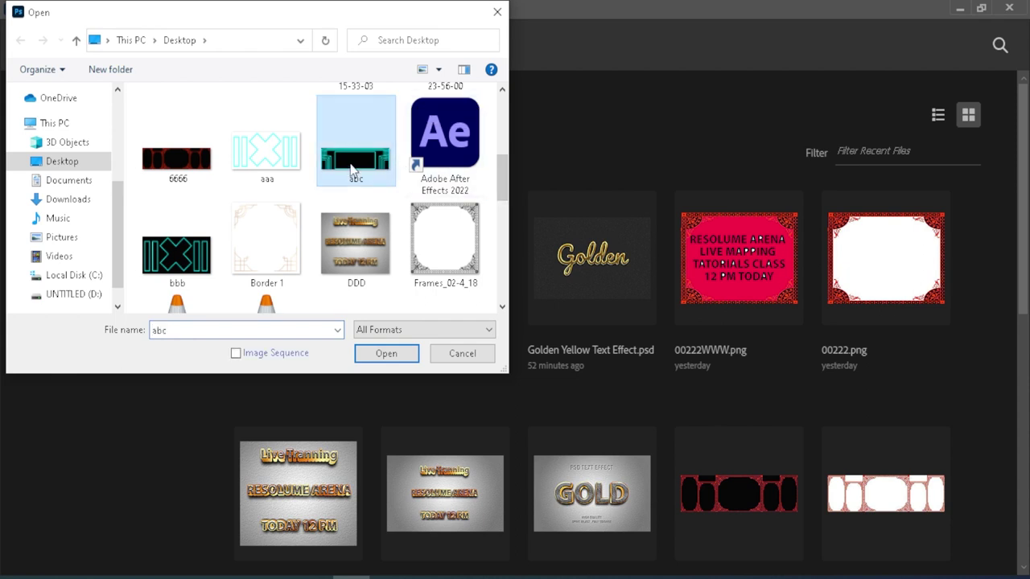
{"action": "left_click", "coordinate": [385, 353]}
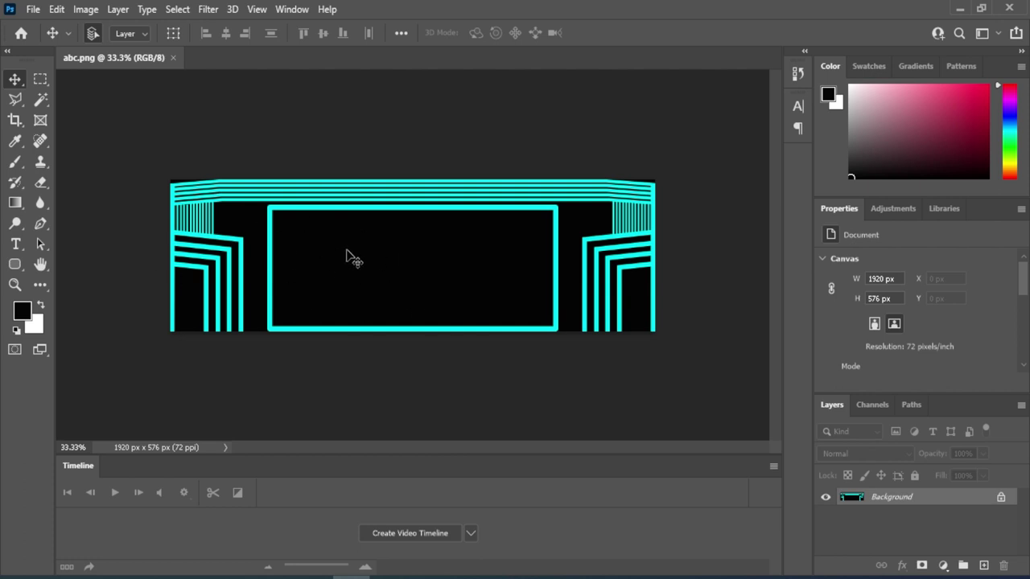
Select the black interior of the central frame with the Magic Wand, invert the selection, and add a layer mask that makes the interior transparent.
{"action": "left_click", "coordinate": [42, 101]}
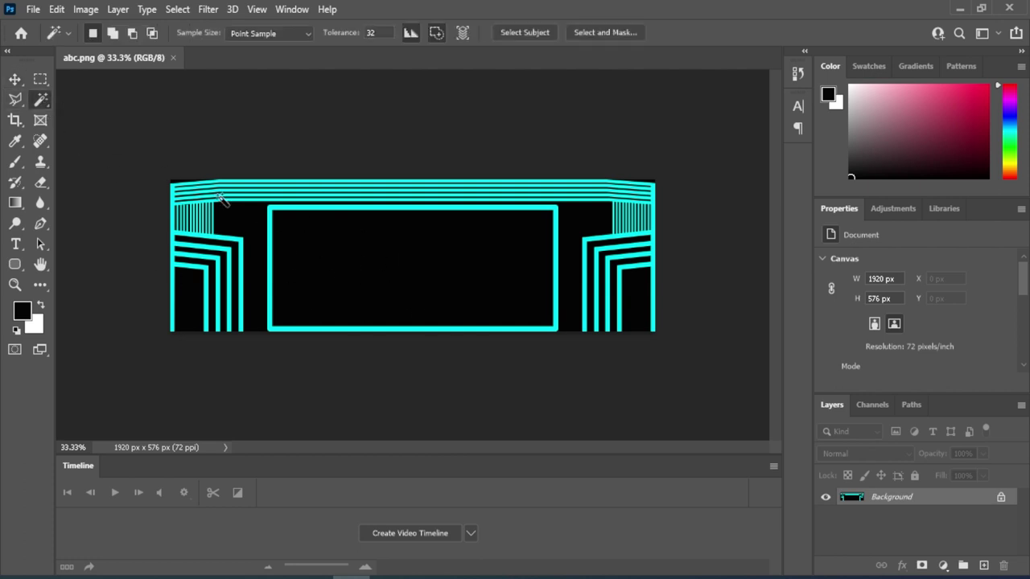
{"action": "left_click", "coordinate": [357, 247]}
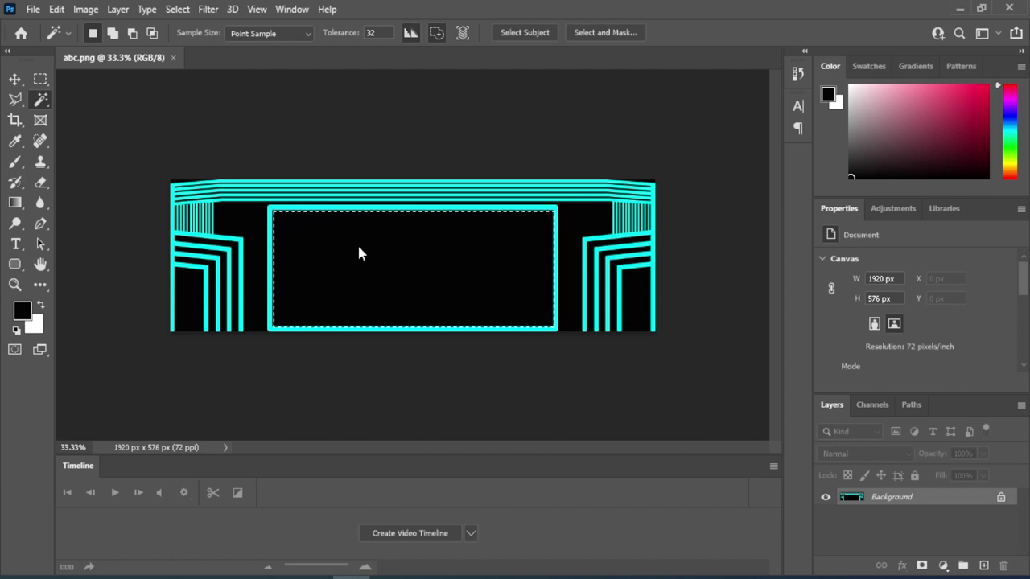
{"action": "key", "text": "ctrl+d"}
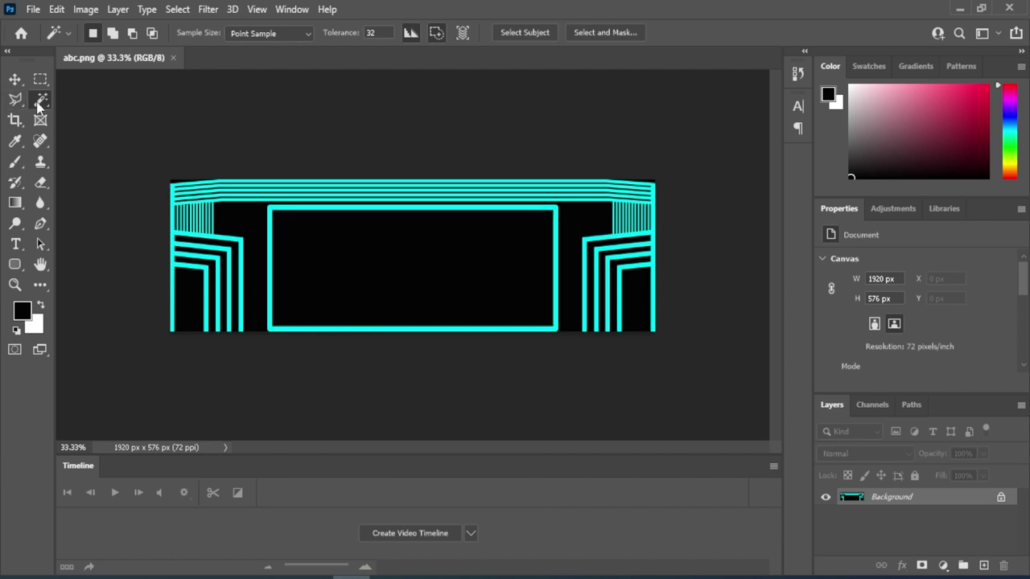
{"action": "left_click", "coordinate": [375, 245]}
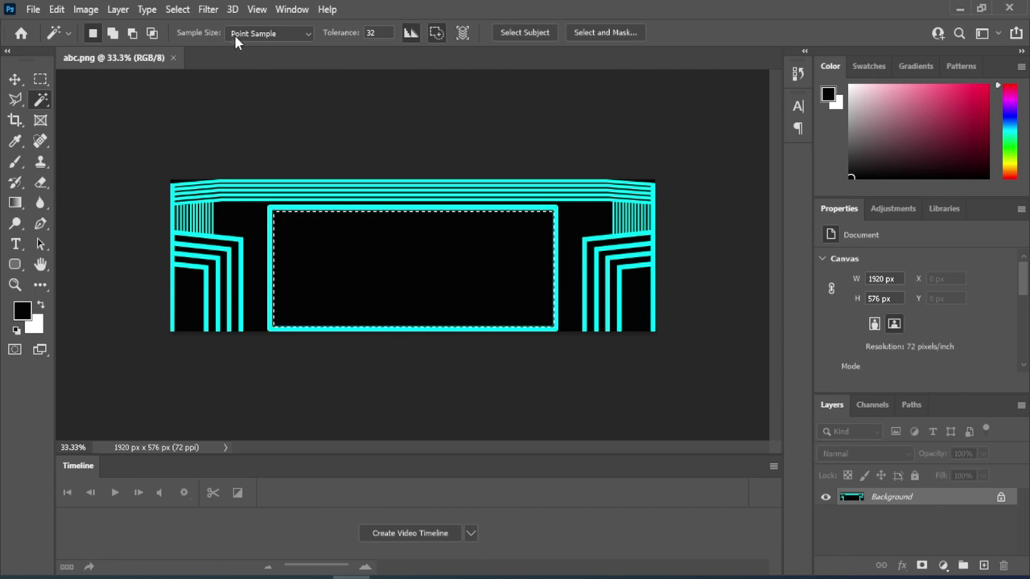
{"action": "left_click", "coordinate": [175, 9]}
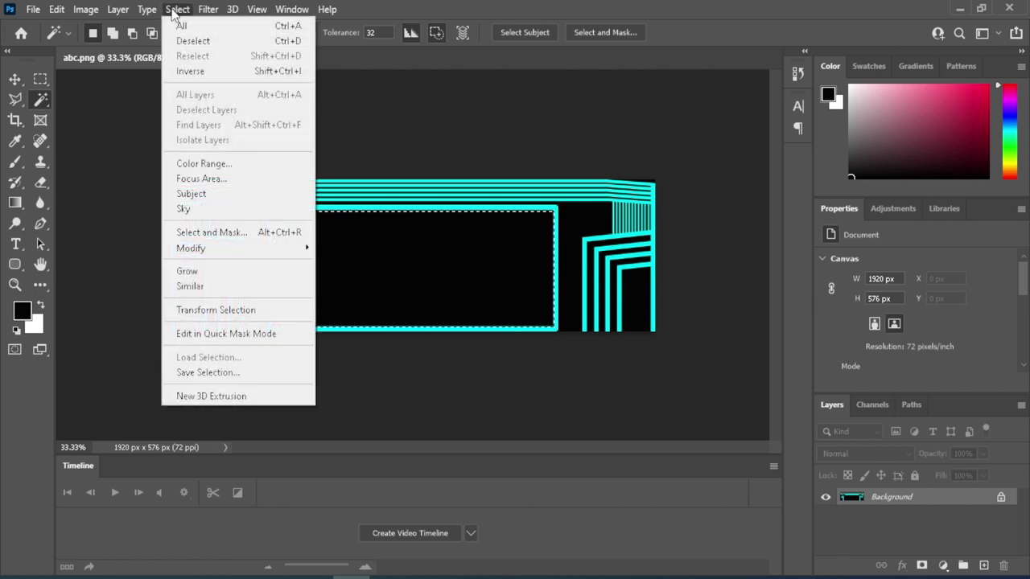
{"action": "left_click", "coordinate": [201, 74]}
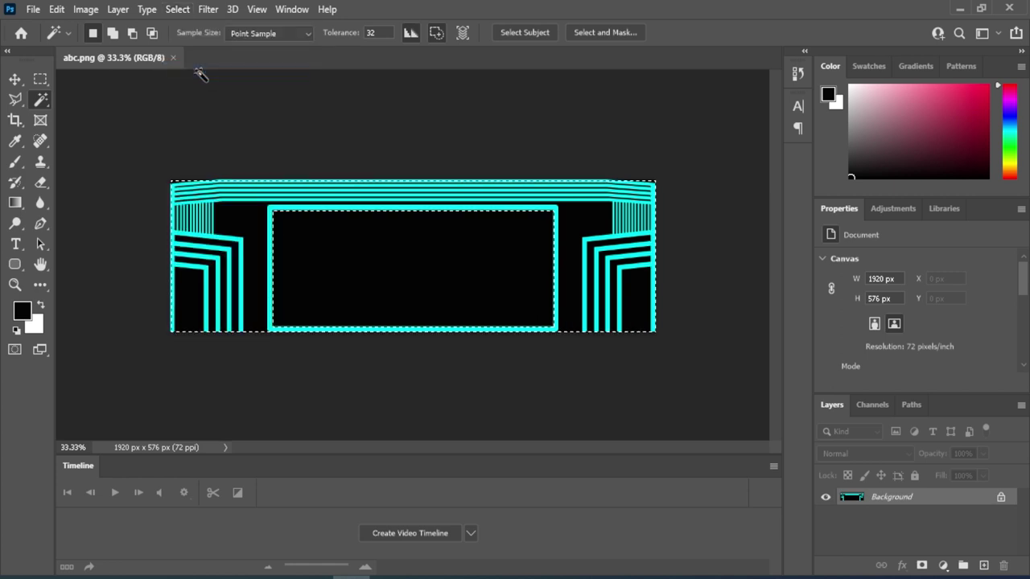
{"action": "left_click", "coordinate": [922, 567]}
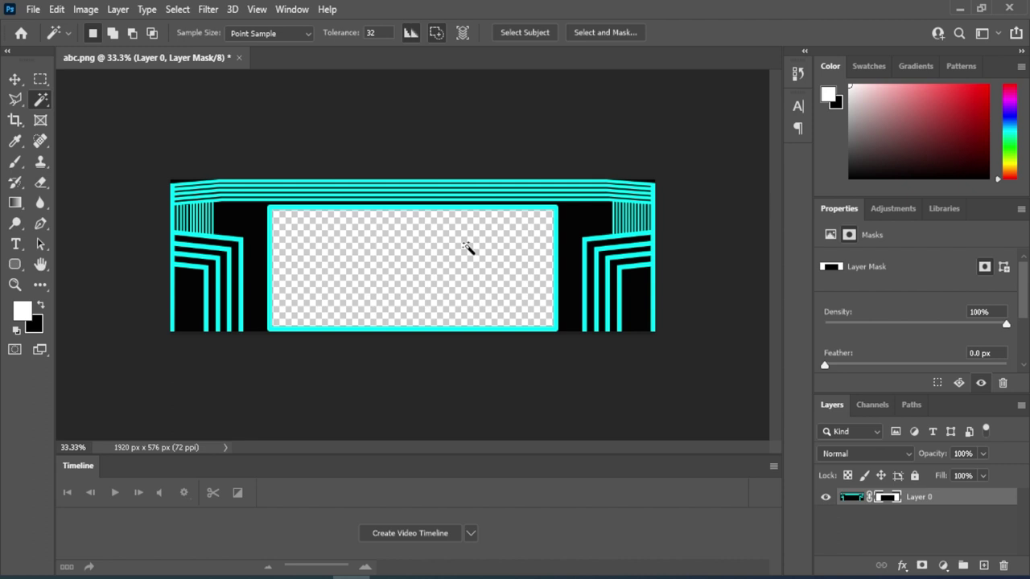
Select and clear the black areas inside the innermost right and left side panels so they turn transparent.
{"action": "left_click", "coordinate": [635, 308]}
{"action": "key", "text": "Delete"}
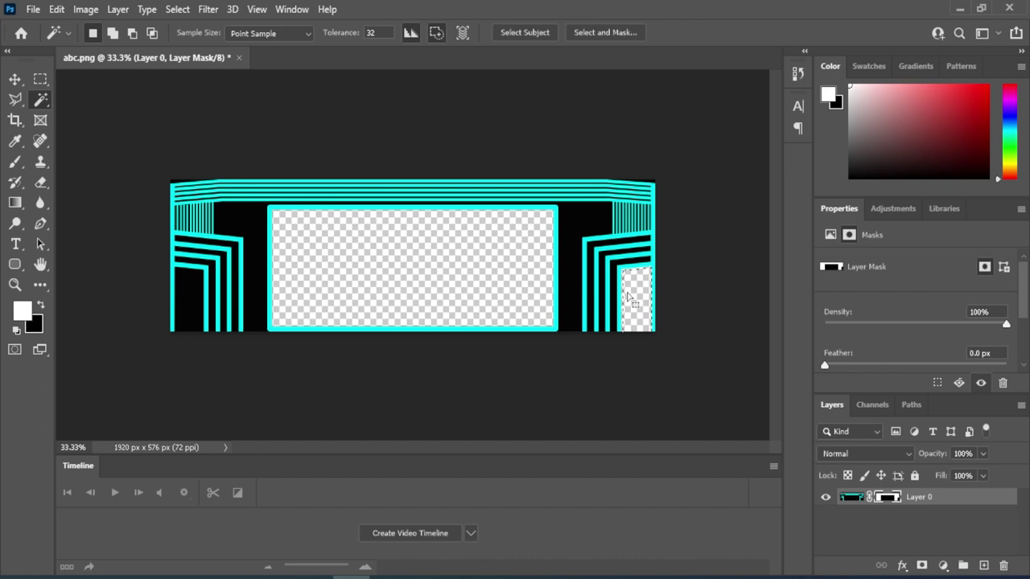
{"action": "left_click", "coordinate": [190, 309]}
{"action": "key", "text": "Delete"}
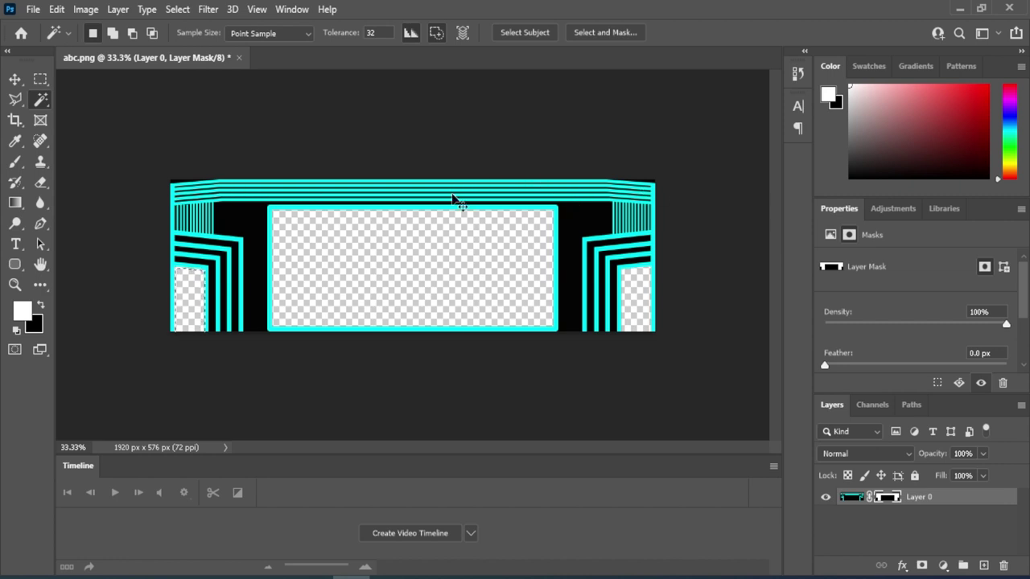
Select and clear the black area between the lowest horizontal stripe and the upper edge of the central frame.
{"action": "key", "text": "ctrl+plus"}
{"action": "key", "text": "ctrl+plus"}
{"action": "key", "text": "ctrl+plus"}
{"action": "key", "text": "ctrl+plus"}
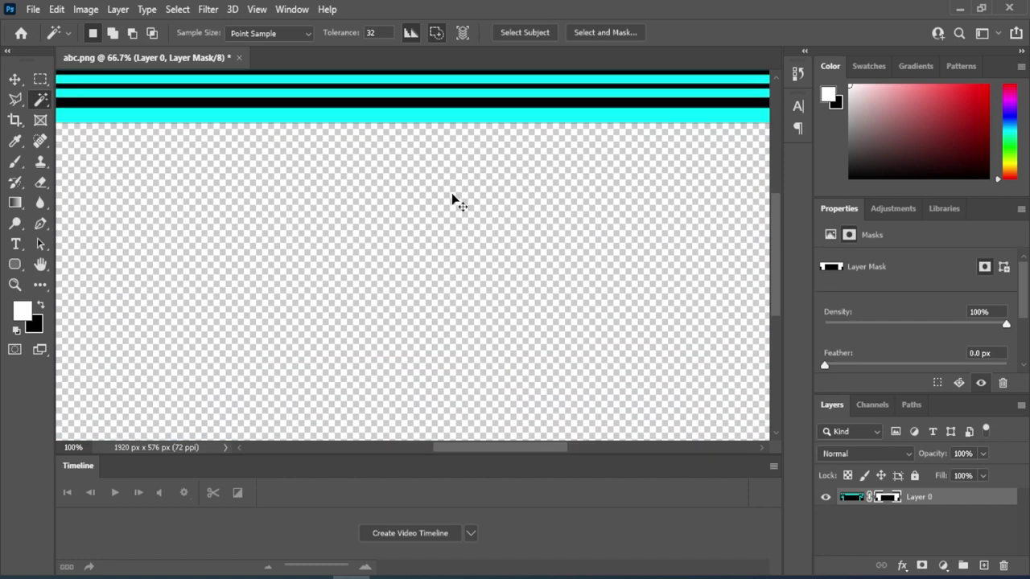
{"action": "key", "text": "ctrl+plus"}
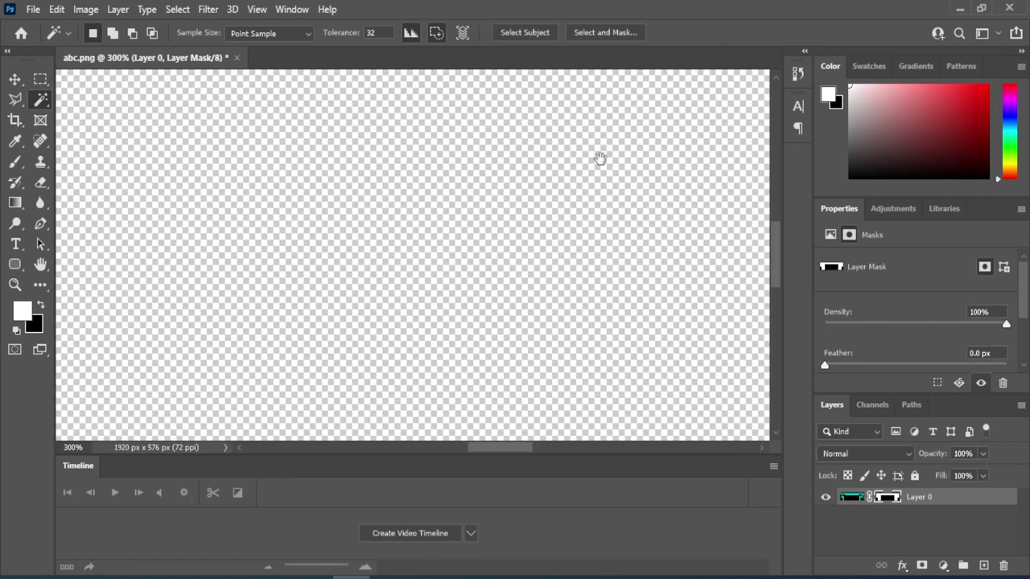
{"action": "left_click_drag", "start_coordinate": [600, 158], "coordinate": [550, 389]}
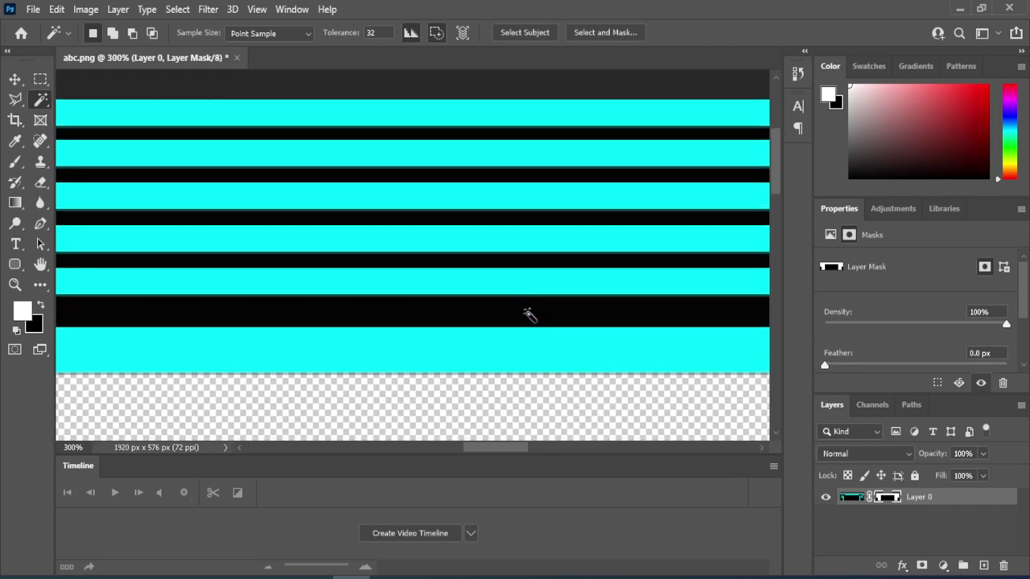
{"action": "left_click", "coordinate": [528, 314]}
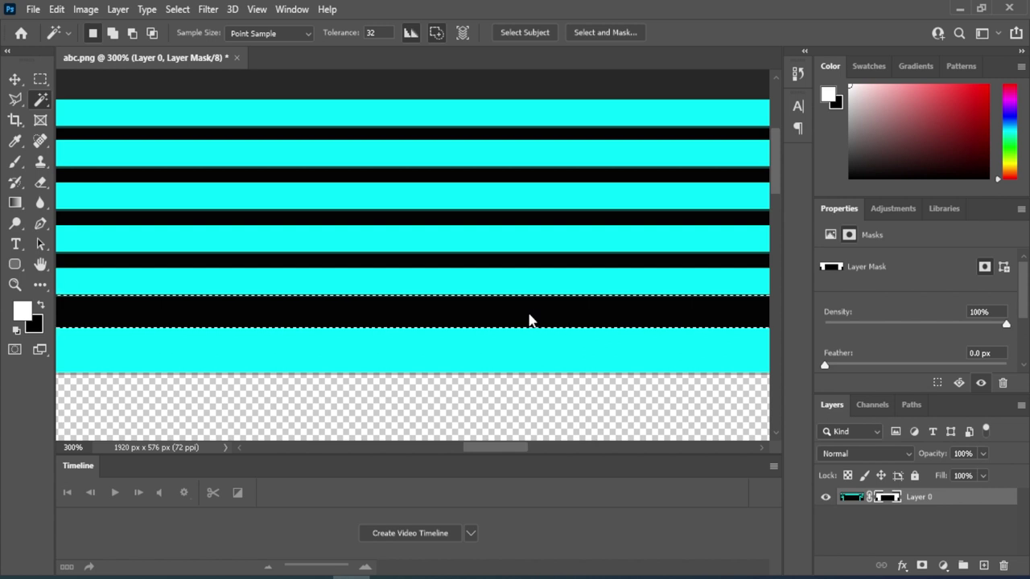
{"action": "key", "text": "Delete"}
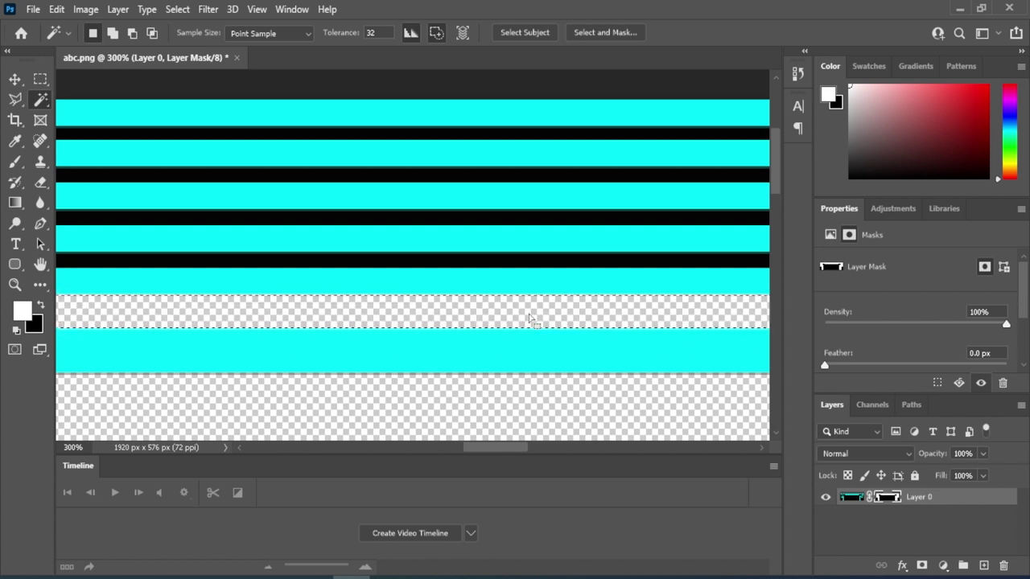
Undo the last clearing of the black area around the central frame and remove the selection.
{"action": "key", "text": "ctrl+z"}
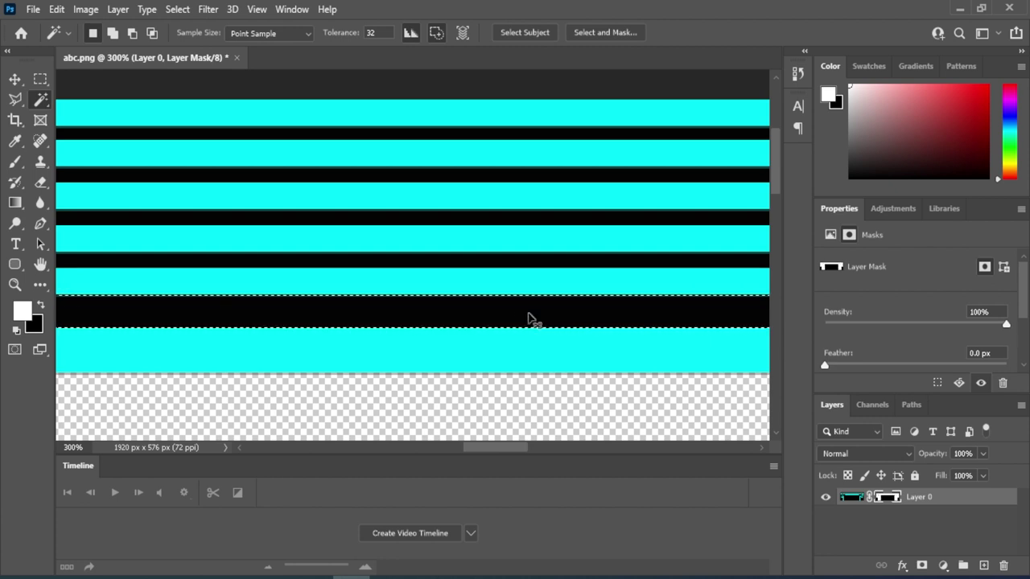
{"action": "scroll", "coordinate": [527, 318], "scroll_direction": "down", "scroll_amount": 4}
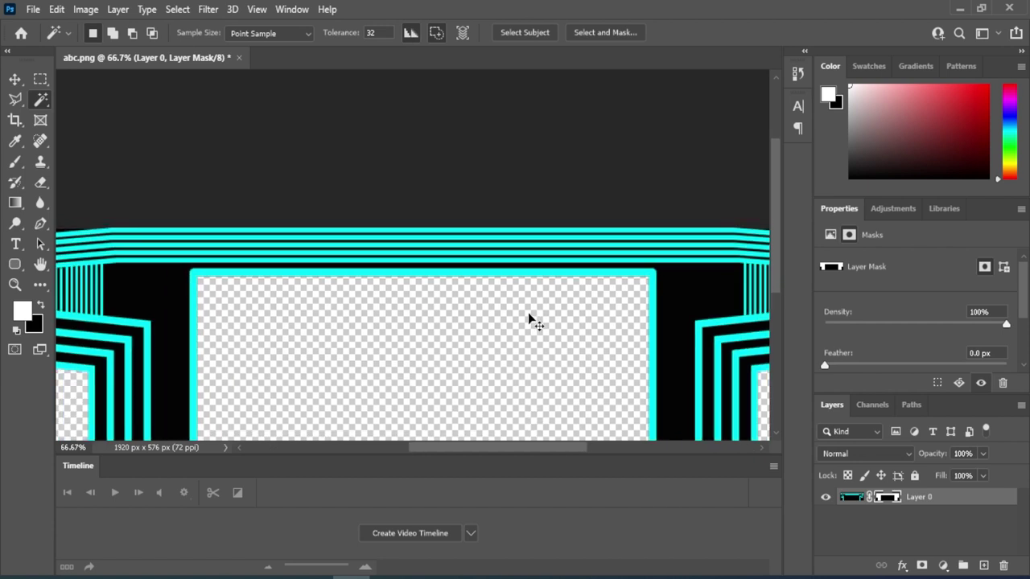
{"action": "scroll", "coordinate": [528, 314], "scroll_direction": "down", "scroll_amount": 2}
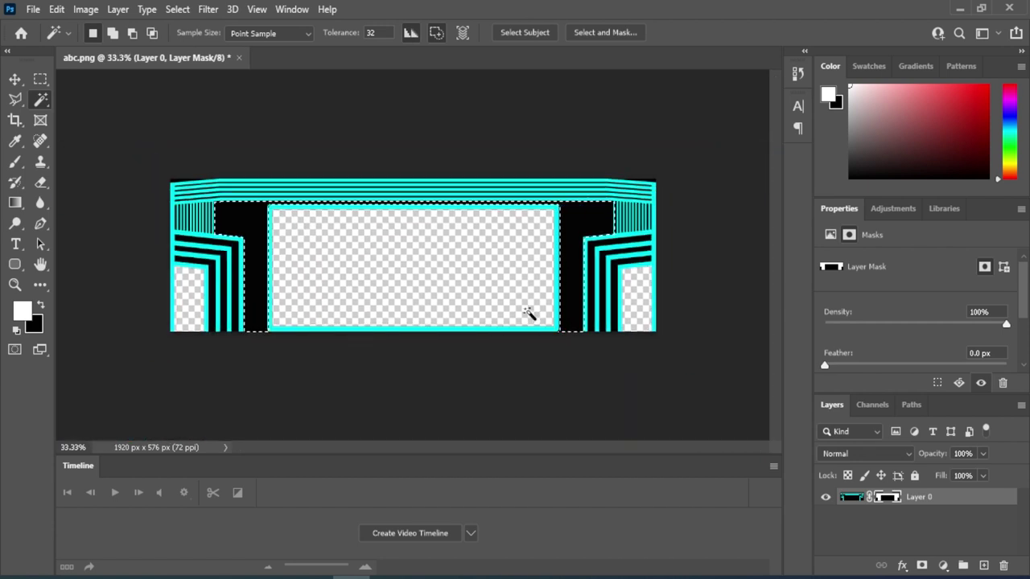
{"action": "left_click", "coordinate": [529, 372]}
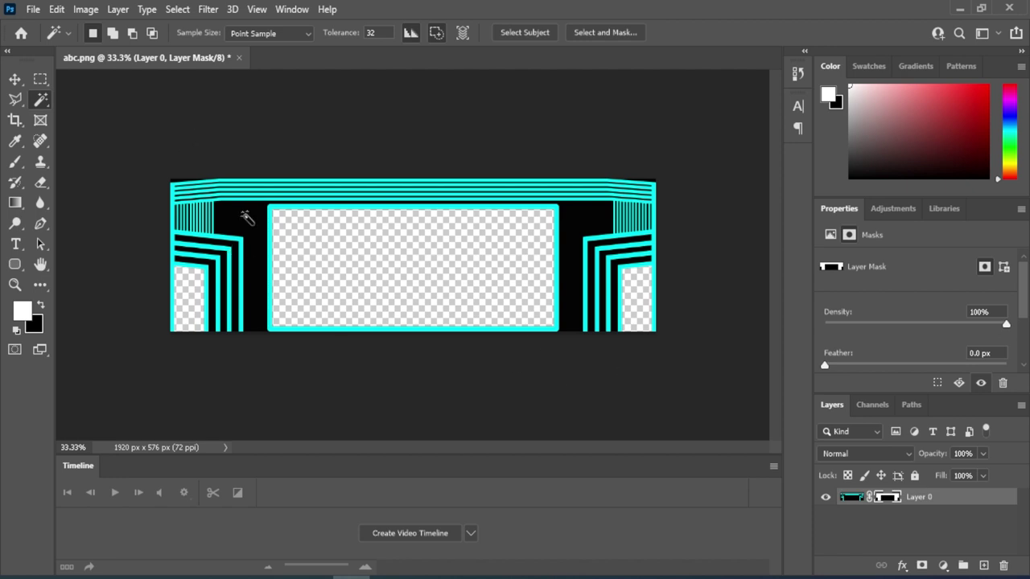
Switch the Pen tool's shape stroke to a black-to-white linear gradient, examining its white color stop in the Gradient Editor without keeping edits.
{"action": "left_click", "coordinate": [42, 225]}
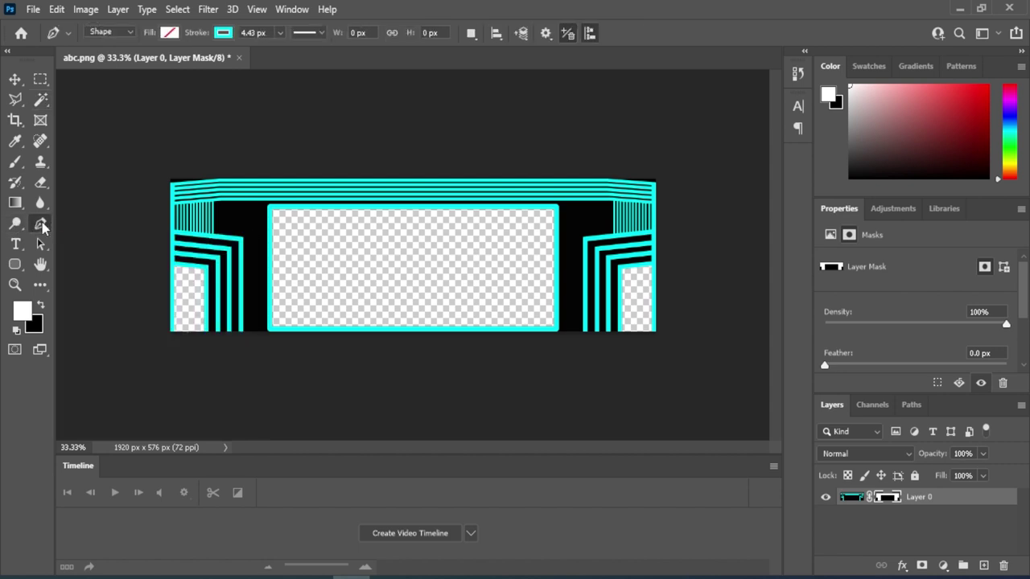
{"action": "left_click", "coordinate": [224, 33]}
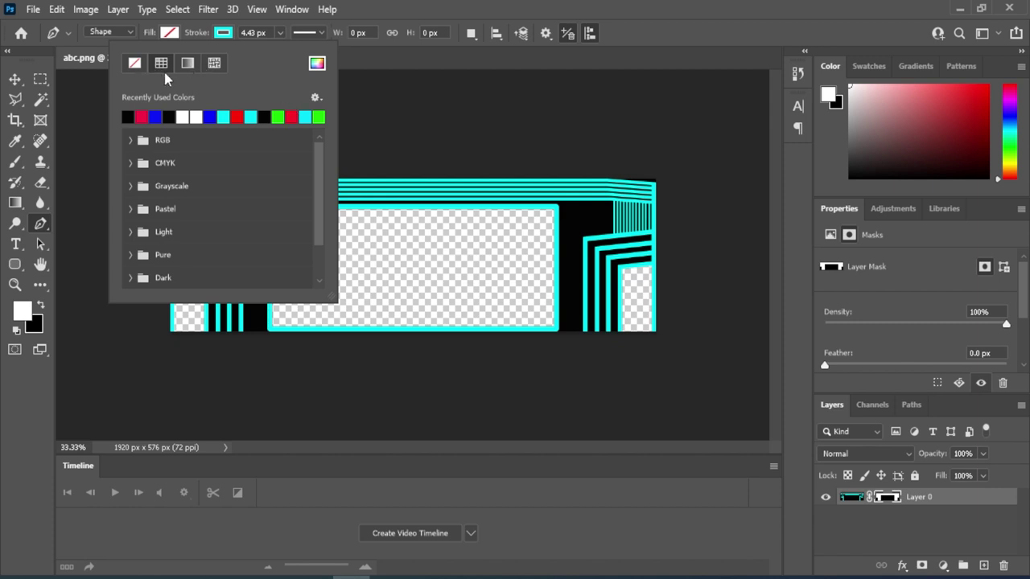
{"action": "left_click", "coordinate": [189, 65]}
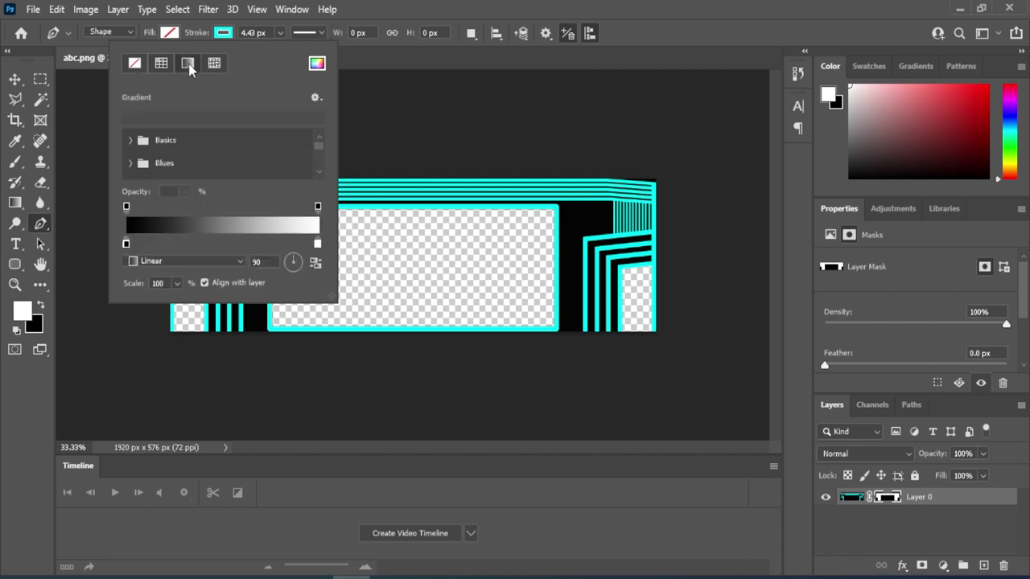
{"action": "left_click", "coordinate": [227, 225]}
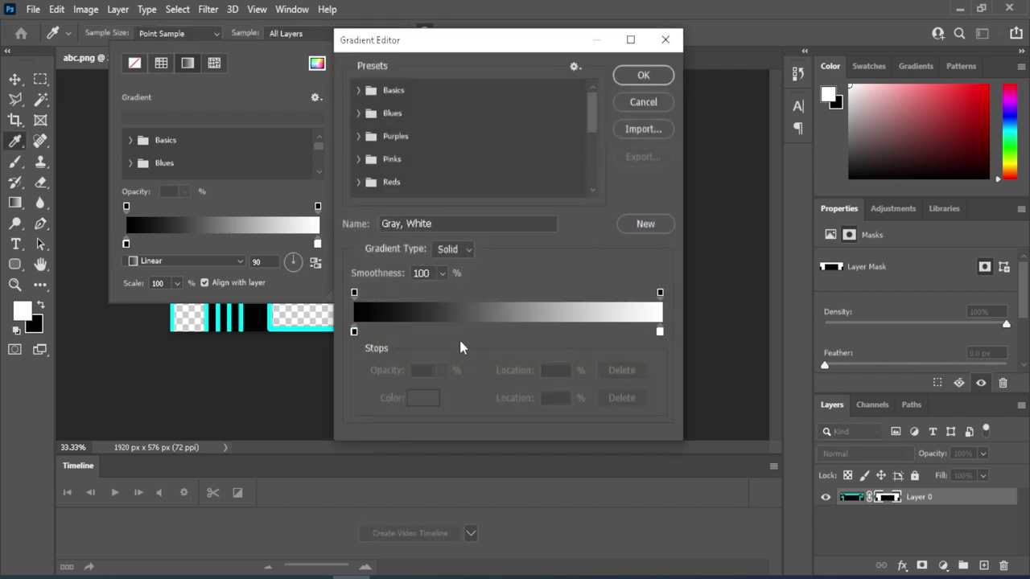
{"action": "left_click_drag", "start_coordinate": [660, 330], "coordinate": [664, 305]}
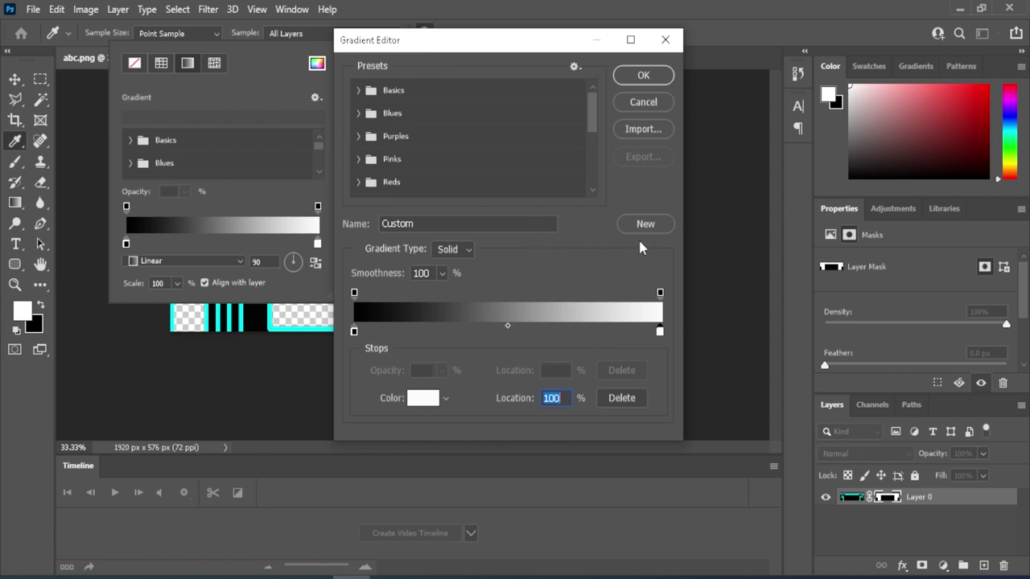
{"action": "left_click", "coordinate": [644, 103]}
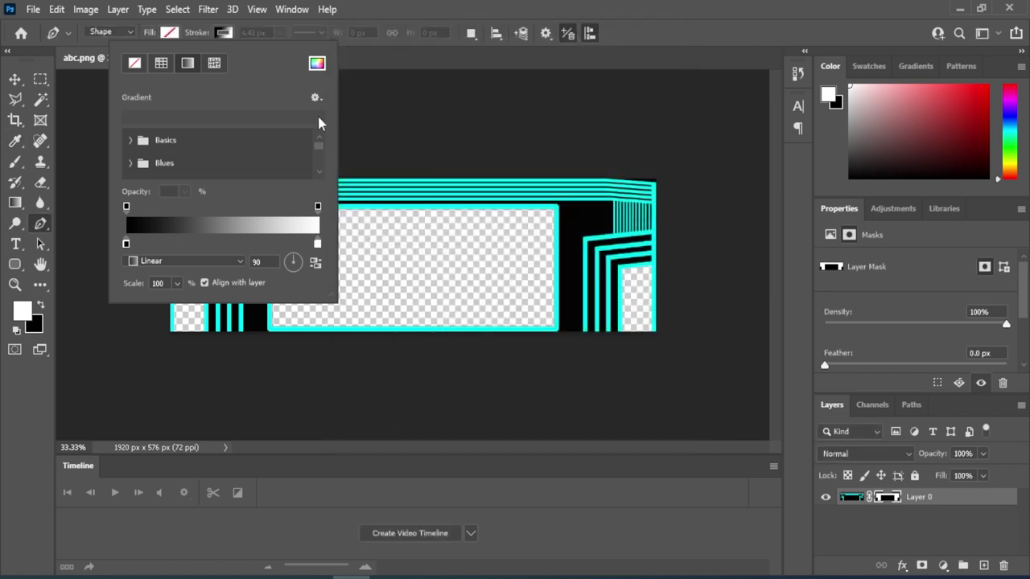
{"action": "left_click", "coordinate": [224, 36]}
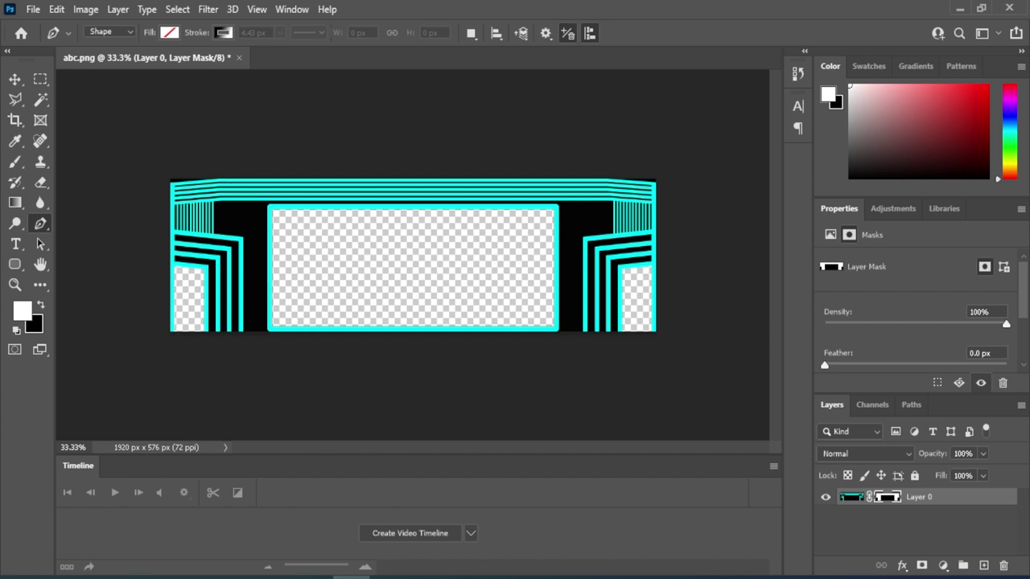
{"action": "mouse_move", "coordinate": [314, 578]}
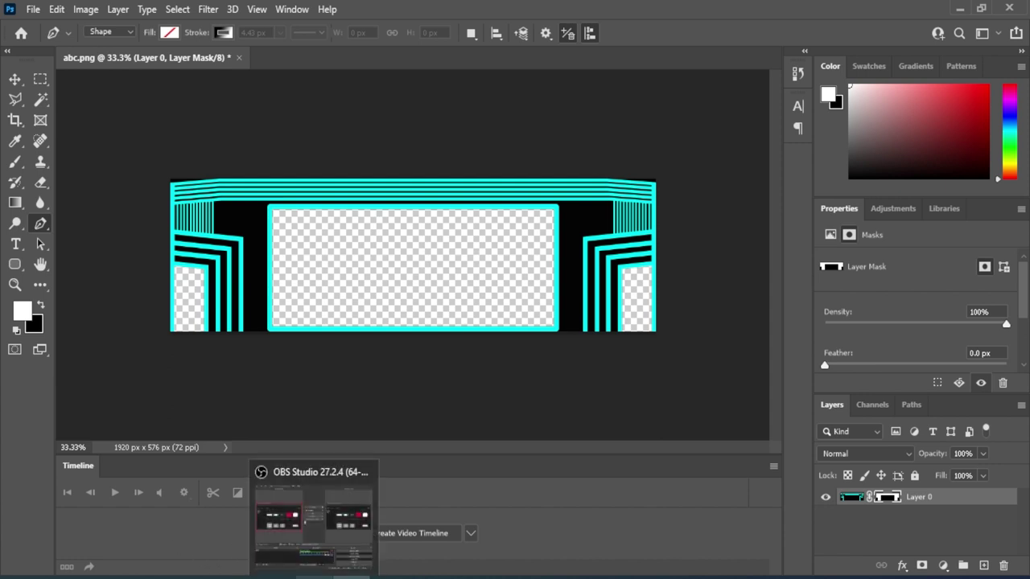